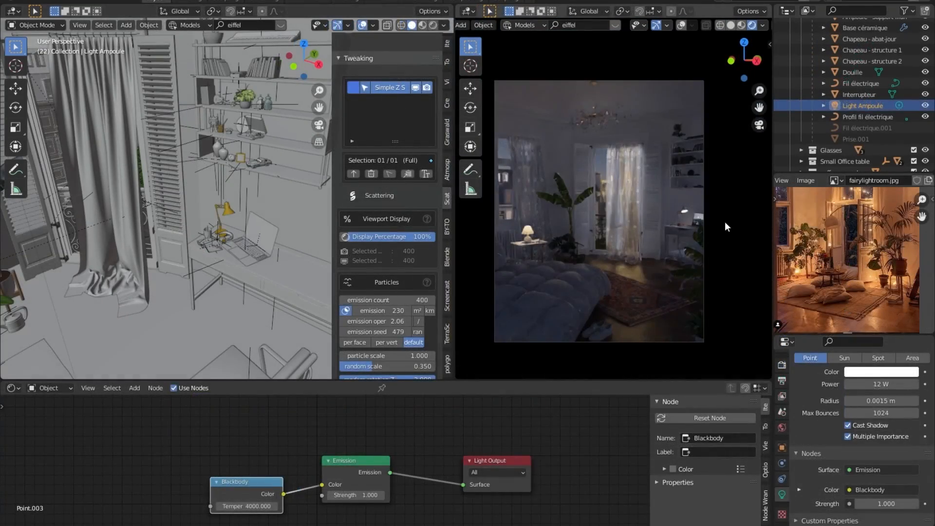
Step: Inspect the light sources in the bedroom scene: the laptop screen, the desk lamp and the ceiling chandelier
left_click(266, 230)
left_click_drag(385, 452, 364, 452)
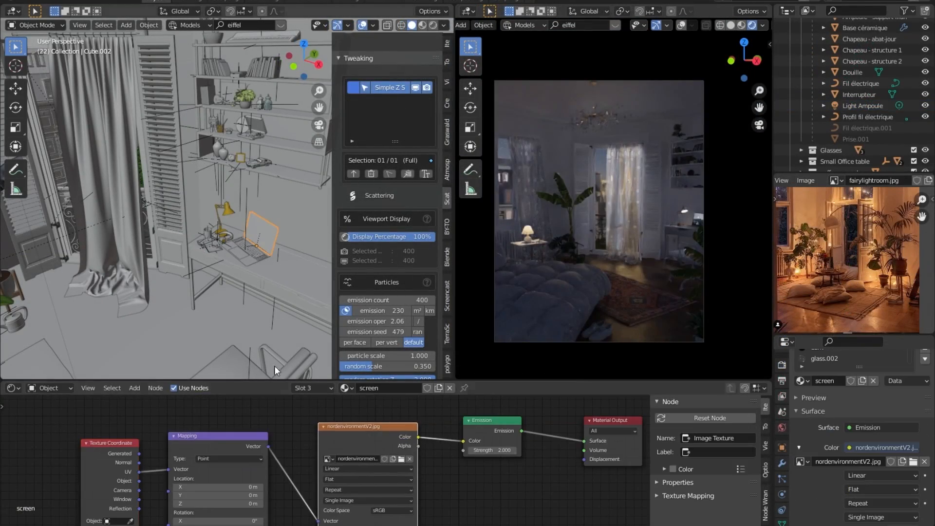
left_click(222, 233)
middle_click_drag(236, 207, 191, 88)
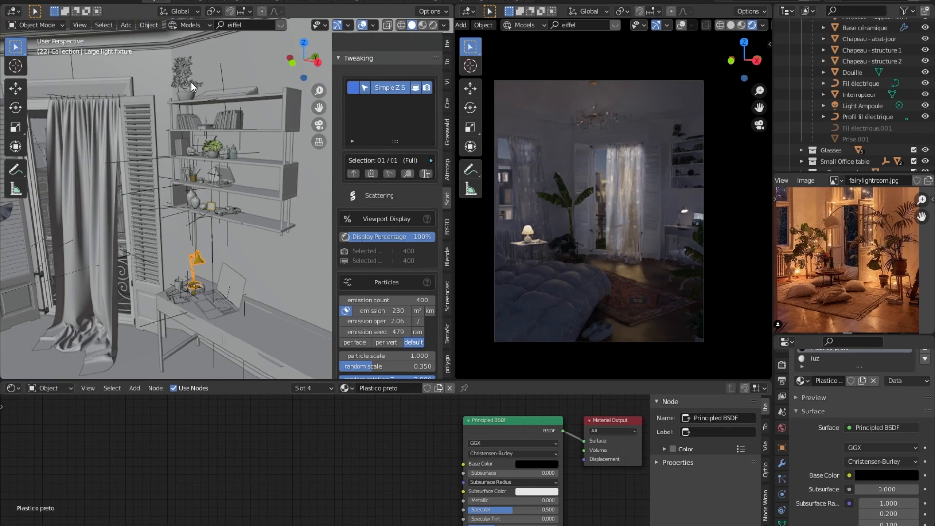
middle_click_drag(171, 132, 255, 212, "shift")
left_click(254, 208)
left_click(448, 253)
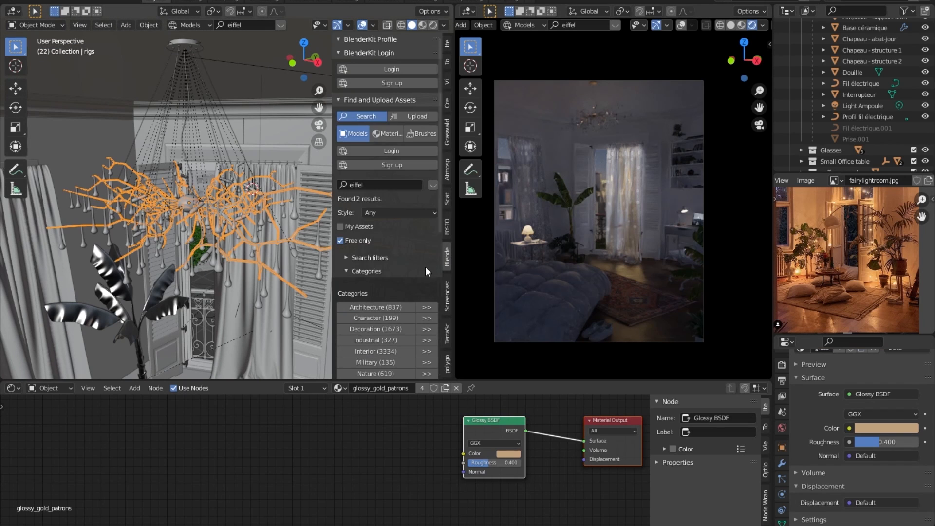
left_click(229, 183)
scroll(782, 461, "down", 2)
scroll(809, 463, "up", 3)
left_click(138, 234)
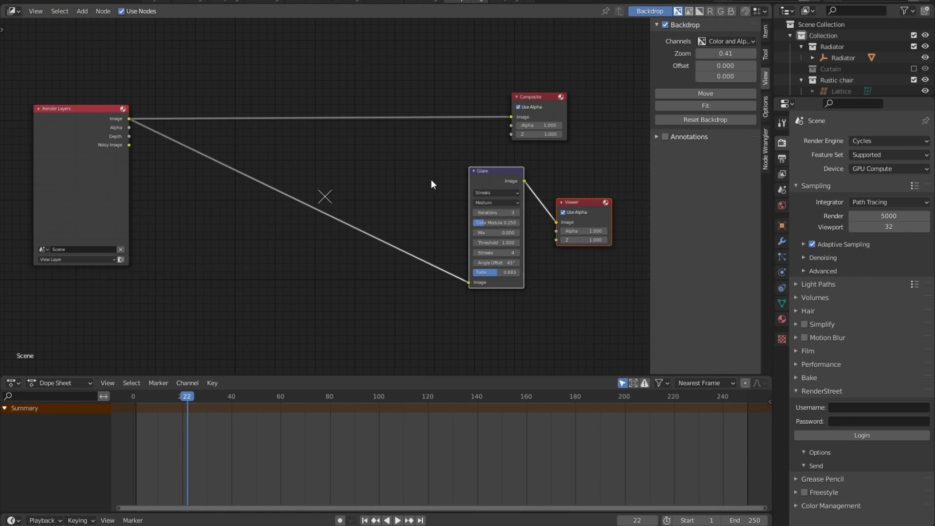
mouse_move(324, 194)
left_mouse_down()
mouse_move(363, 205)
mouse_move(411, 161)
left_mouse_up()
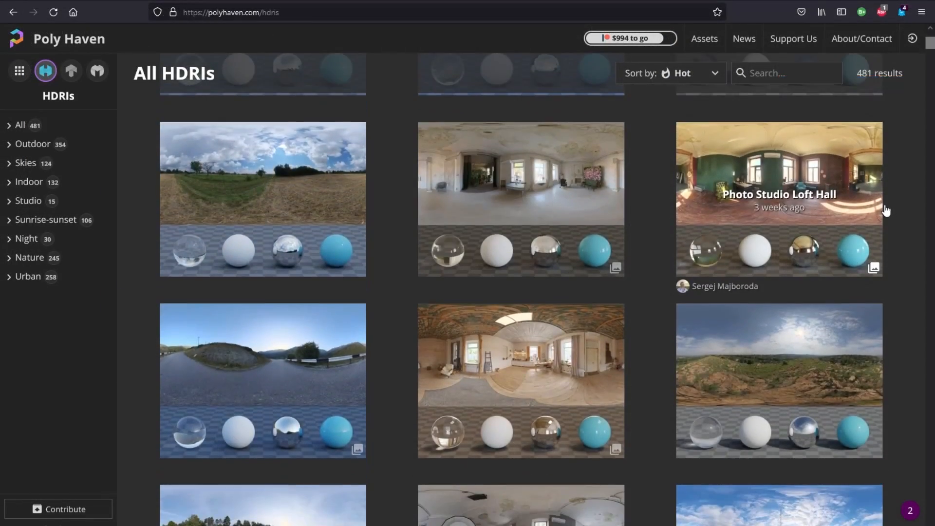
Step: Browse the HDRI collection on Poly Haven, sorted by Hot, for outdoor skies and indoor environments
scroll(882, 219, "down", 8)
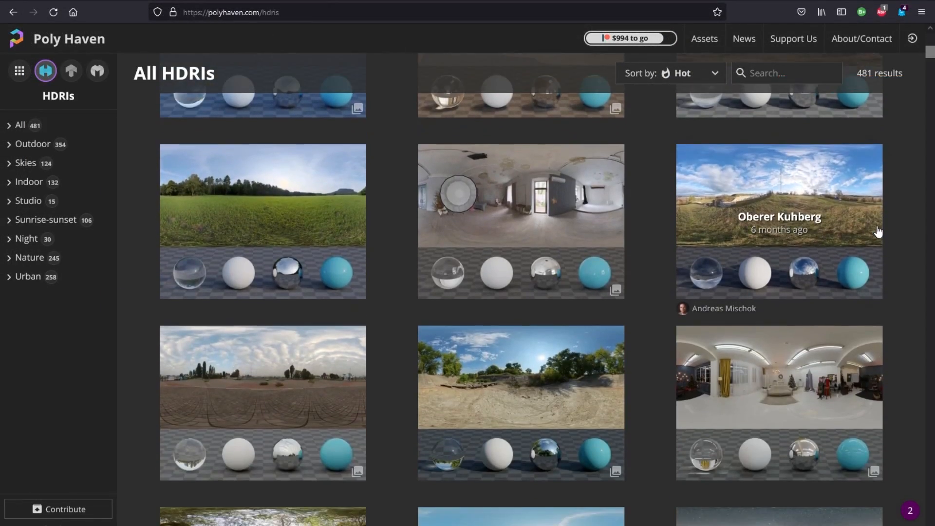
scroll(877, 232, "down", 5)
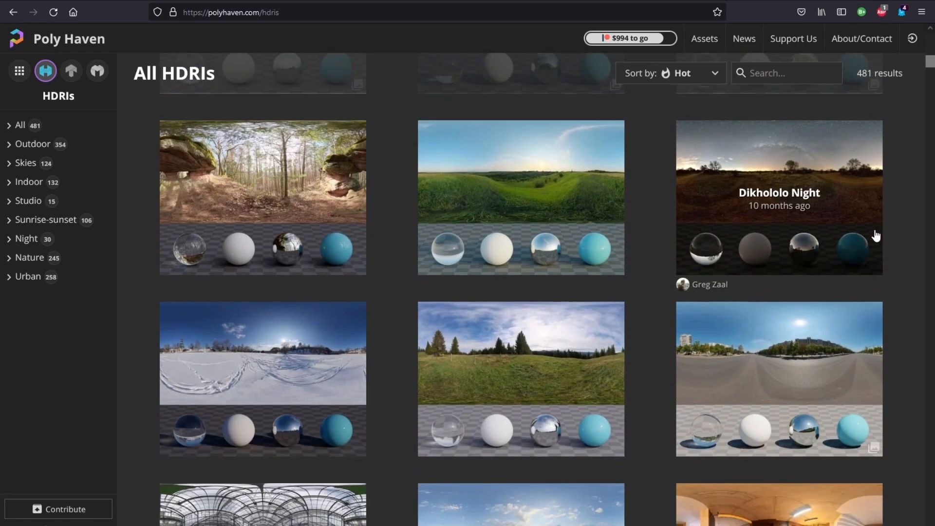
scroll(880, 250, "down", 6)
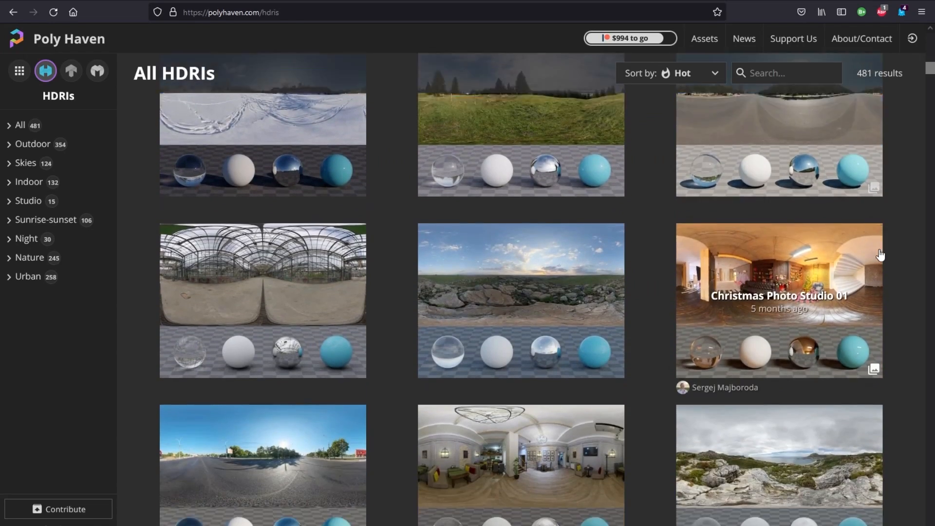
scroll(881, 255, "down", 8)
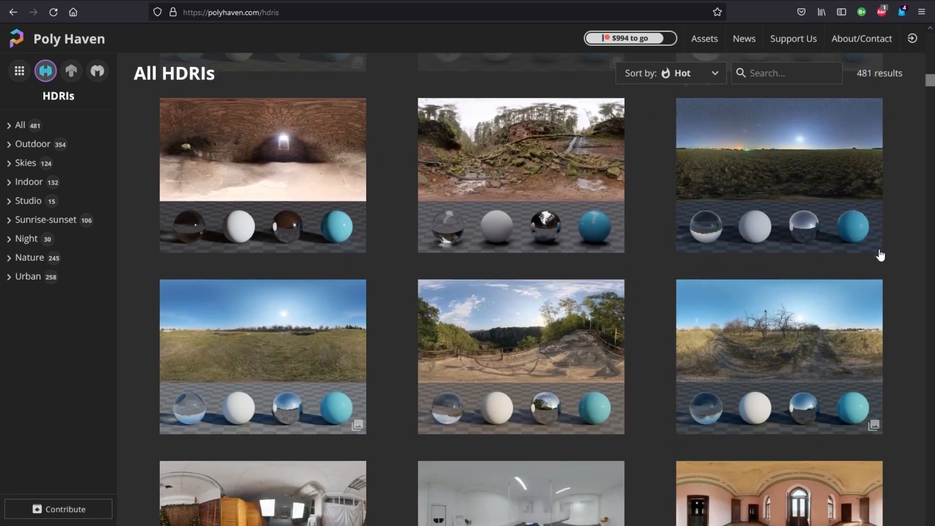
scroll(880, 255, "down", 8)
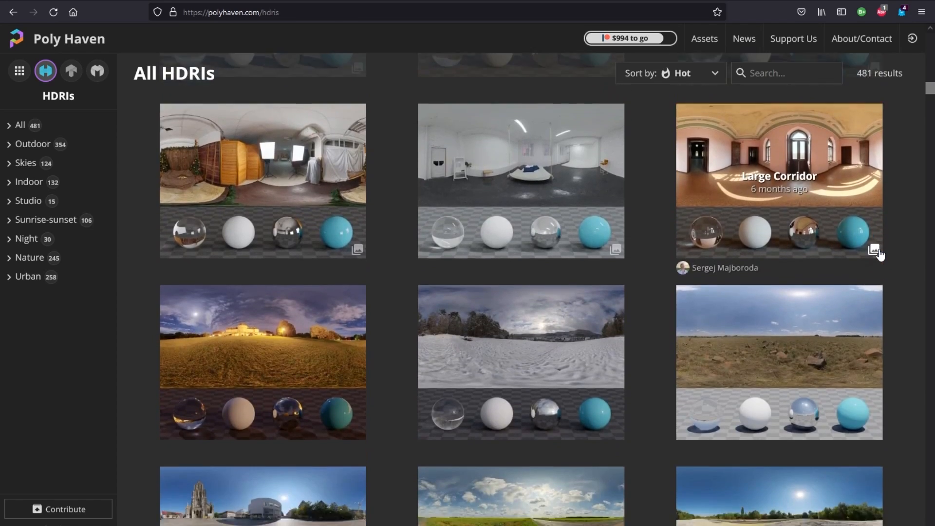
scroll(881, 255, "down", 8)
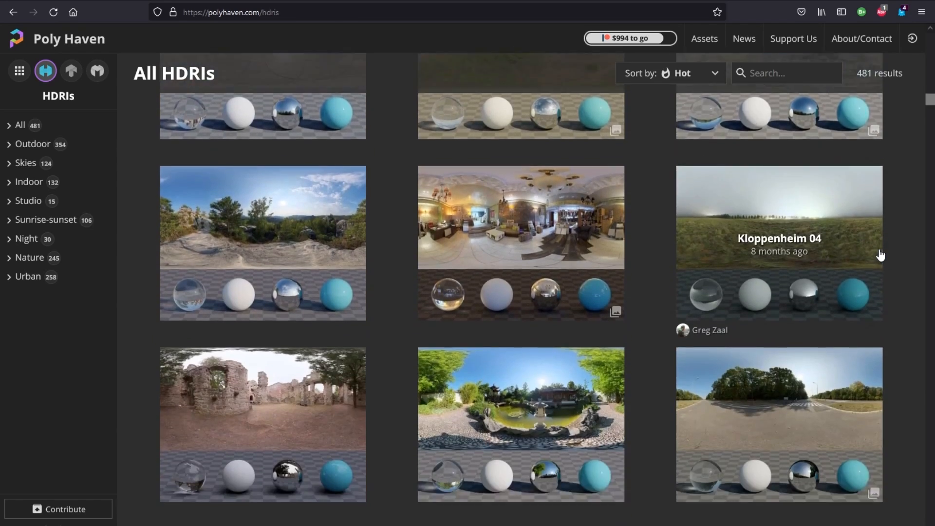
scroll(881, 255, "down", 8)
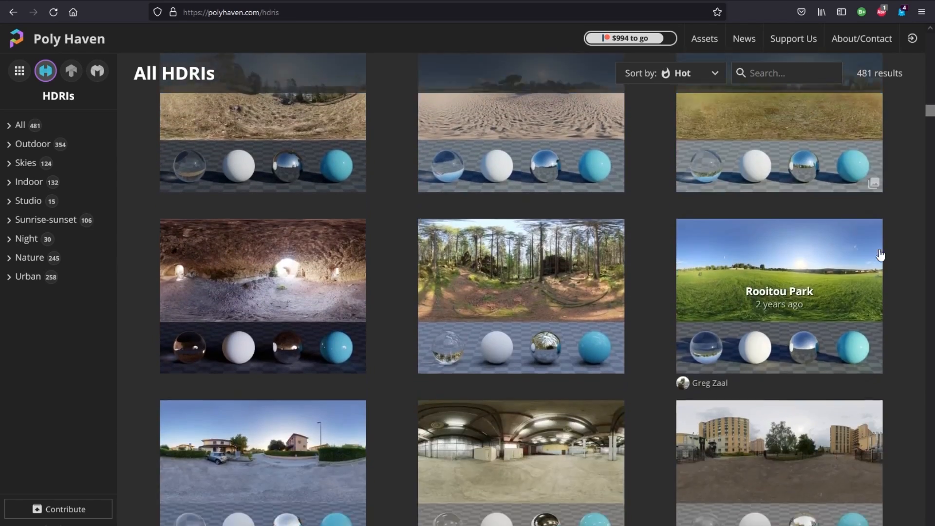
scroll(881, 254, "down", 8)
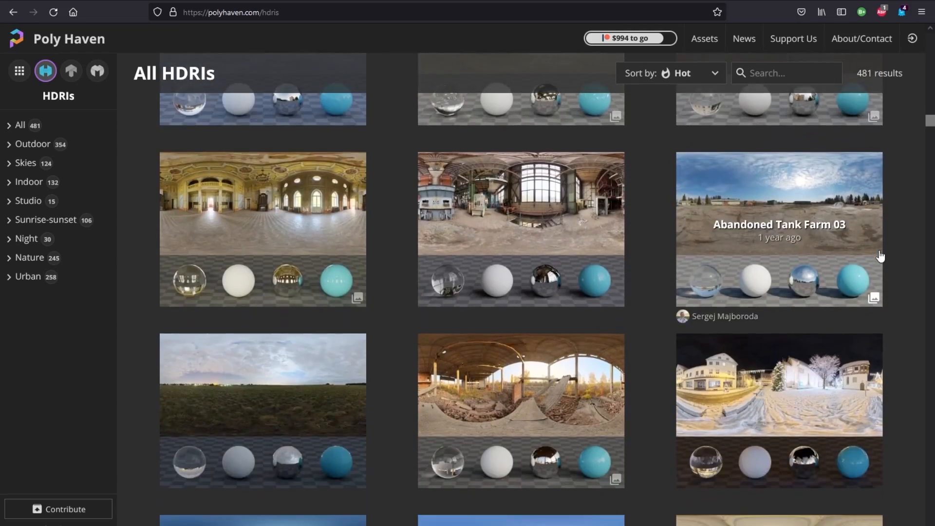
scroll(881, 254, "down", 8)
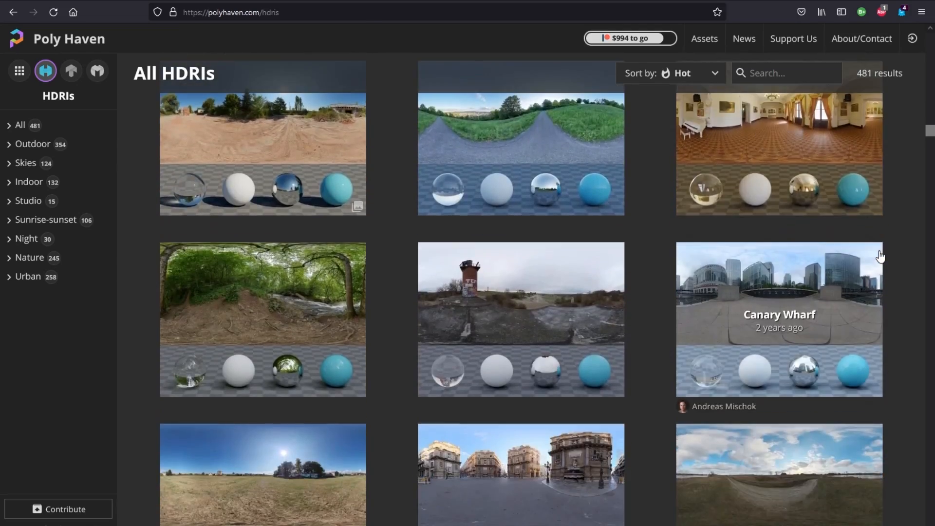
scroll(880, 256, "down", 2)
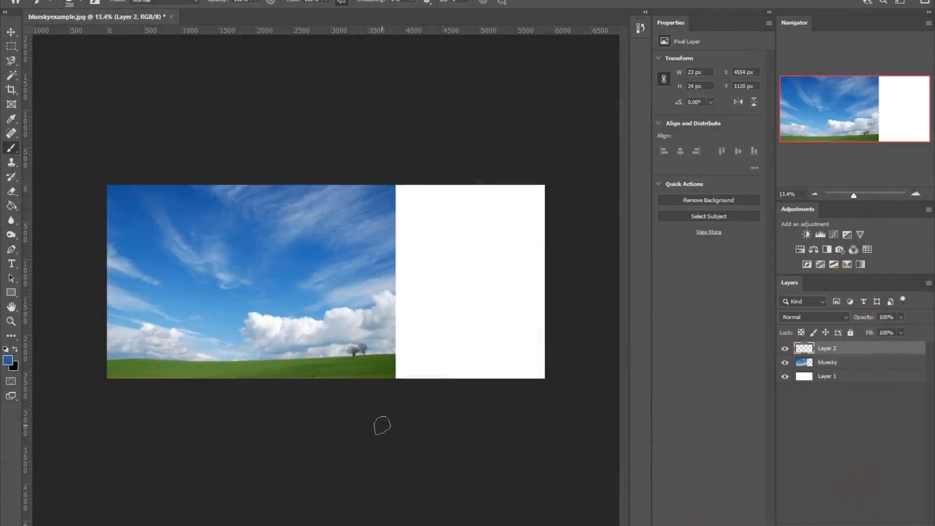
Step: In Photoshop, sample two dark blues from the upper sky and paint them as the first two swatches on the white area
key("i")
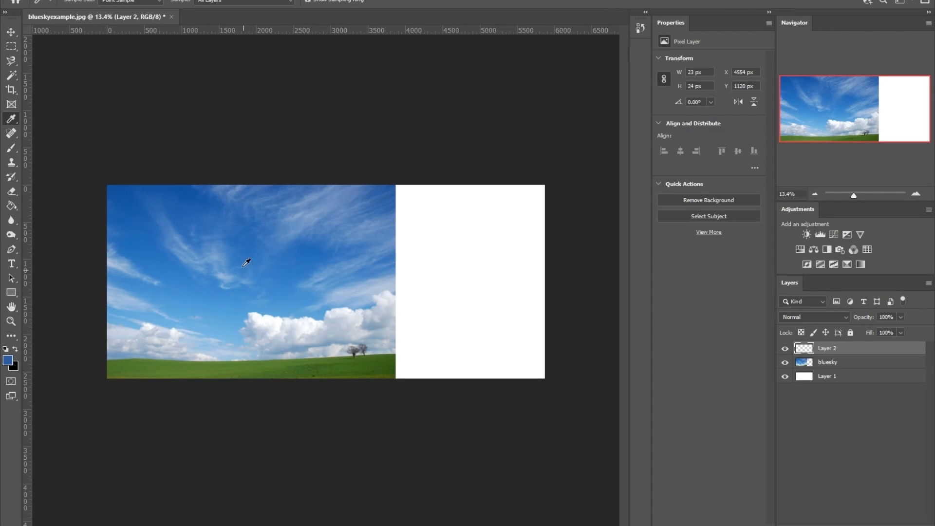
left_click(180, 185)
key("b")
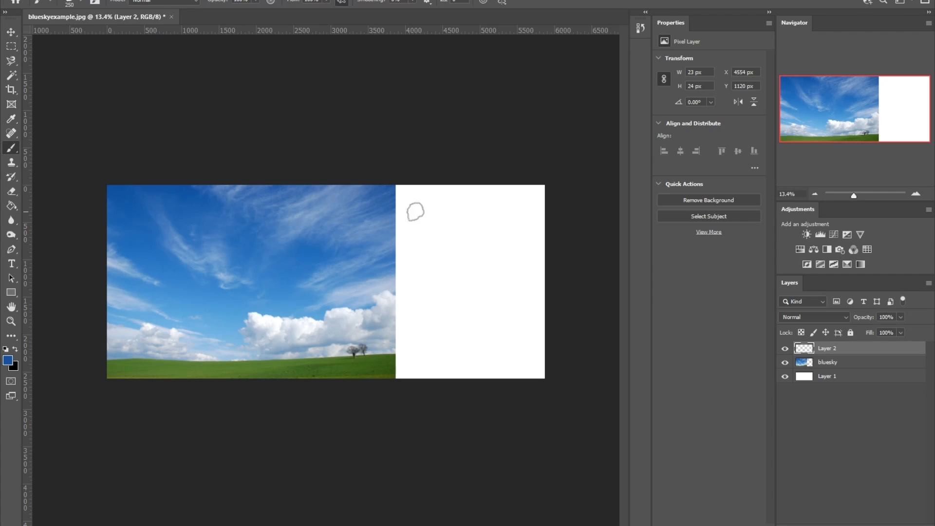
left_click_drag(443, 209, 440, 215)
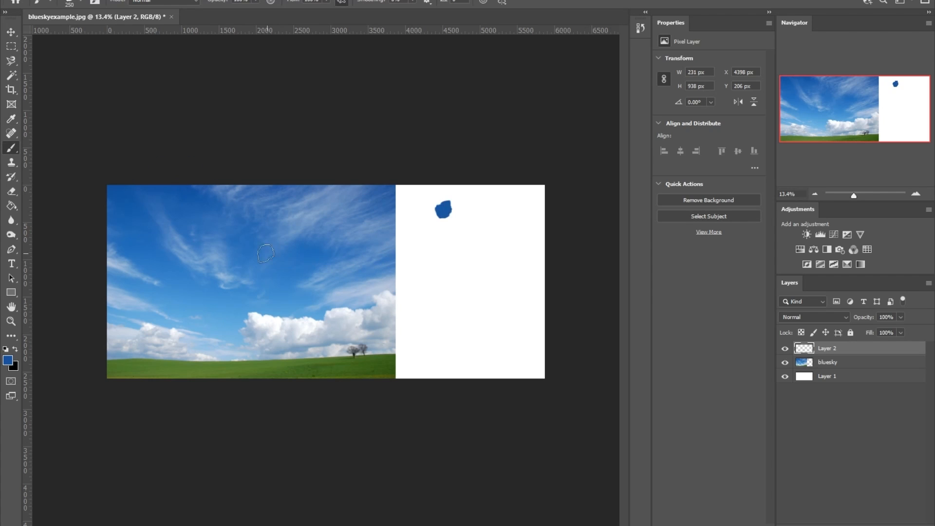
key("i")
key("b")
left_click(442, 234)
Step: Sample two medium blues from the middle of the sky and paint them as the third and fourth swatches down the column
key("i")
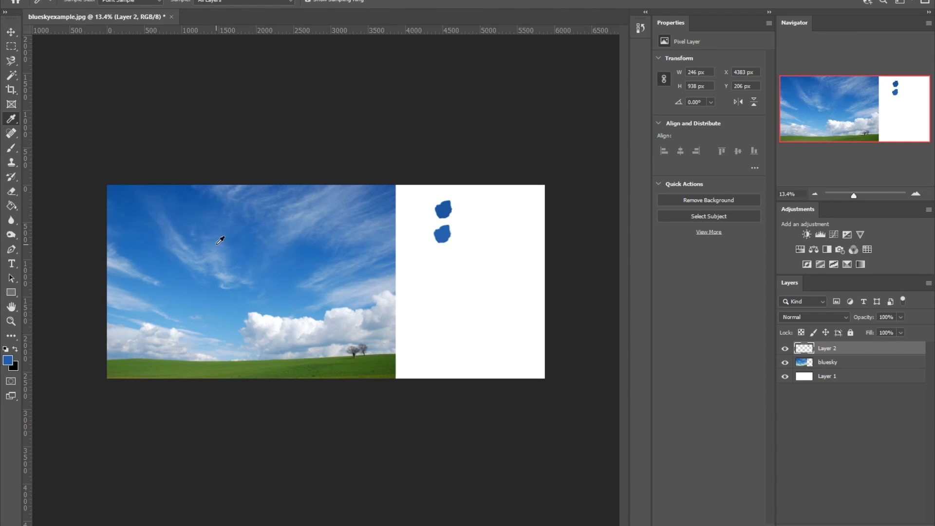
left_click(191, 225)
key("b")
left_click(441, 258)
key("i")
left_click(235, 250)
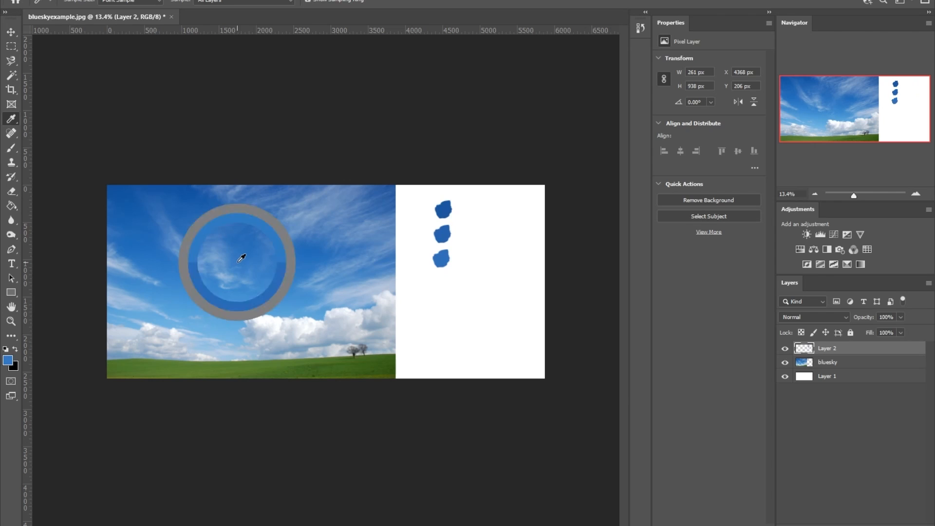
key("b")
left_click(441, 288)
Step: Sample two lighter blues from the sky just above the clouds and add them as the fifth and sixth swatches
key("i")
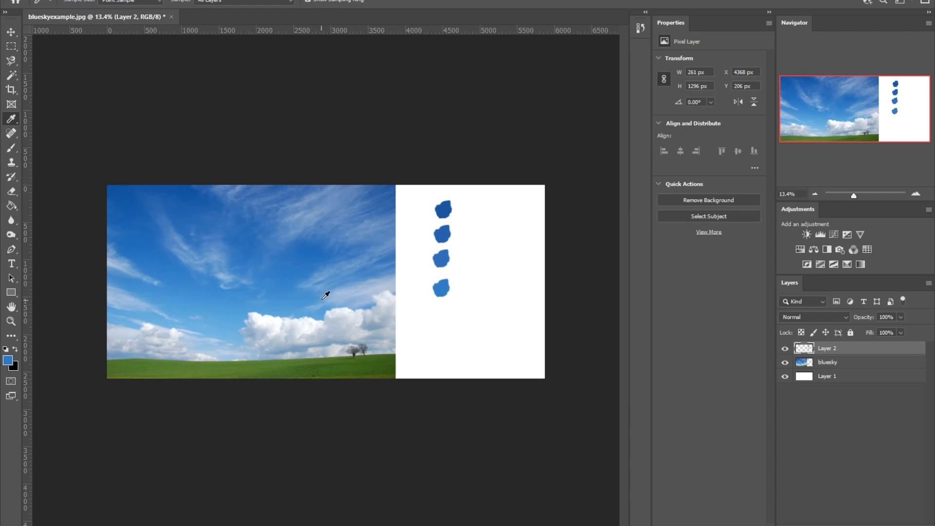
left_click(281, 283)
key("b")
left_click(439, 316)
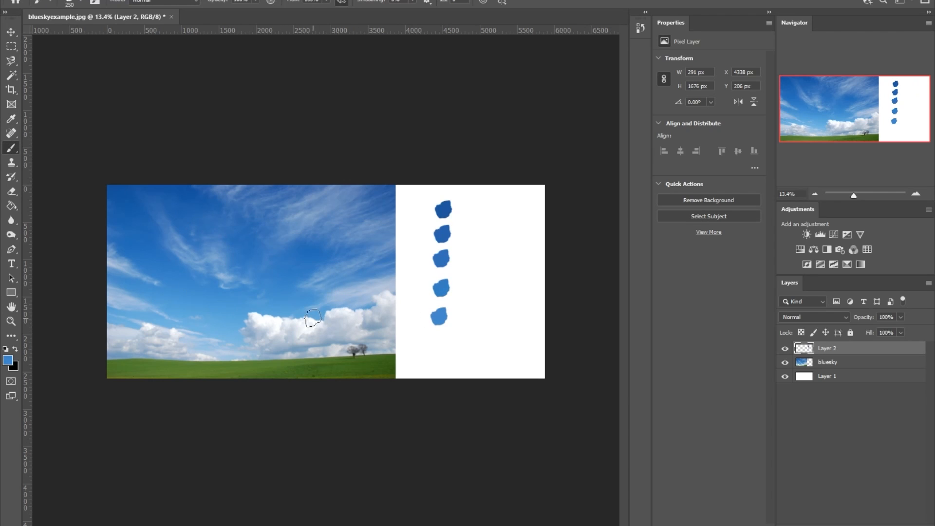
key("i")
left_click(279, 298)
key("b")
left_click(439, 338)
Step: Sample two pale blues near the horizon and paint one swatch at the column's end and one beside it
key("i")
left_click(227, 335)
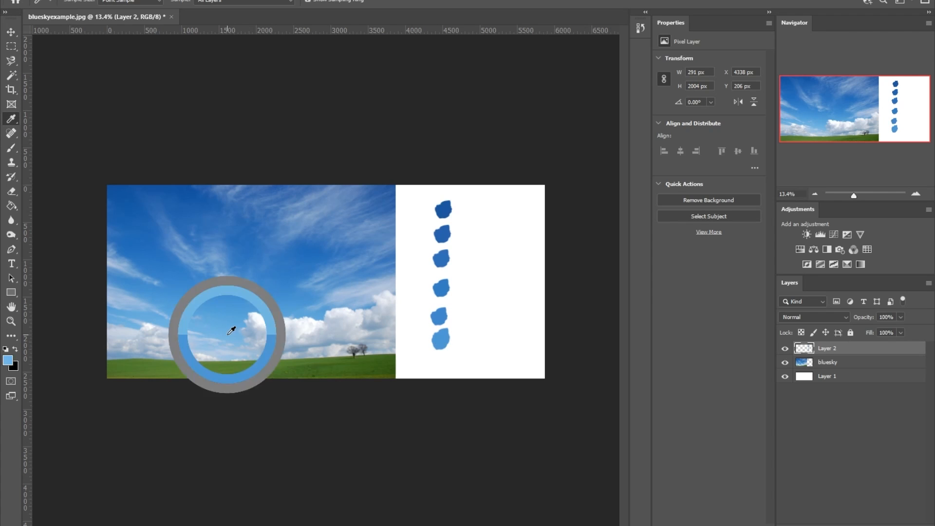
key("b")
left_click(438, 360)
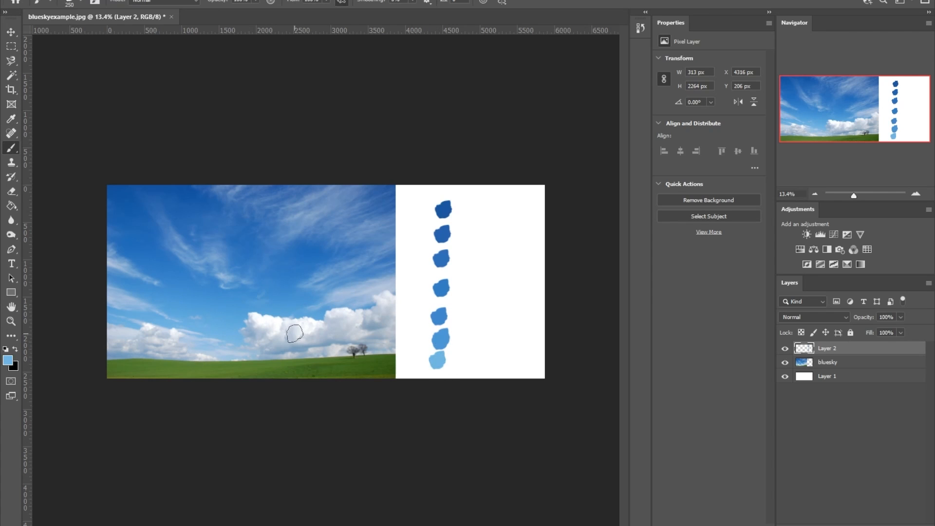
key("i")
left_click(237, 346)
key("b")
left_click(465, 365)
Step: Sample a mid blue from the sky's lower left and paint a large patch beside the swatch column, reaching the canvas edge
key("i")
left_click(180, 292)
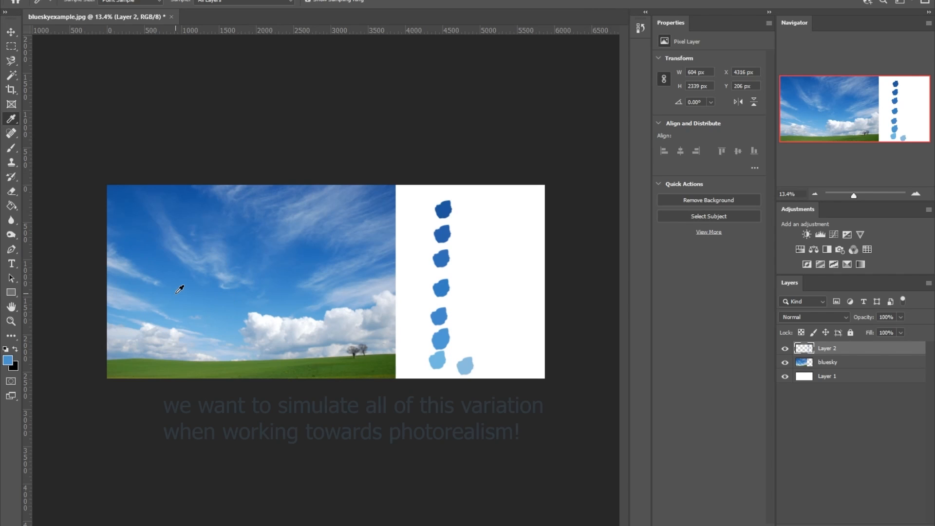
key("b")
mouse_move(499, 250)
left_mouse_down()
mouse_move(487, 278)
mouse_move(532, 240)
mouse_move(619, 272)
left_mouse_up()
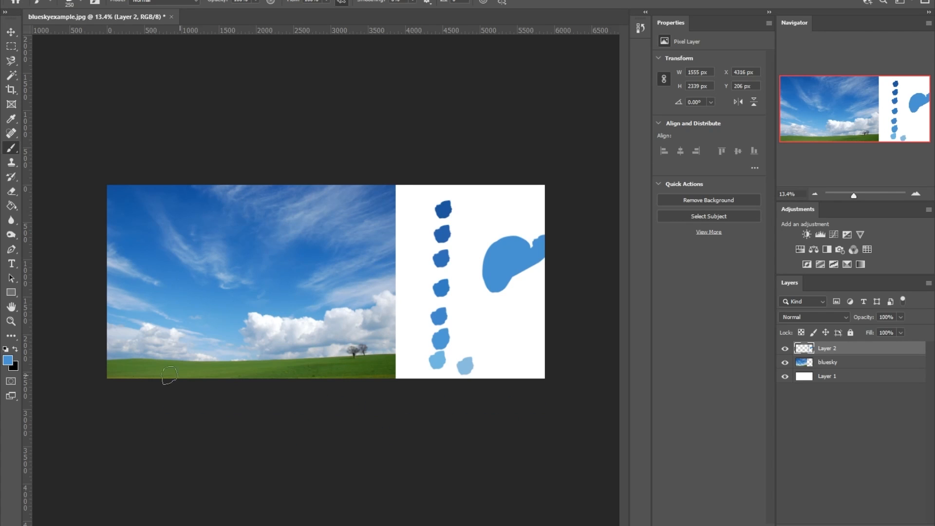
Step: Sample a light and a darker green from the grass and paint two stacked swatches below the large blue patch
key("i")
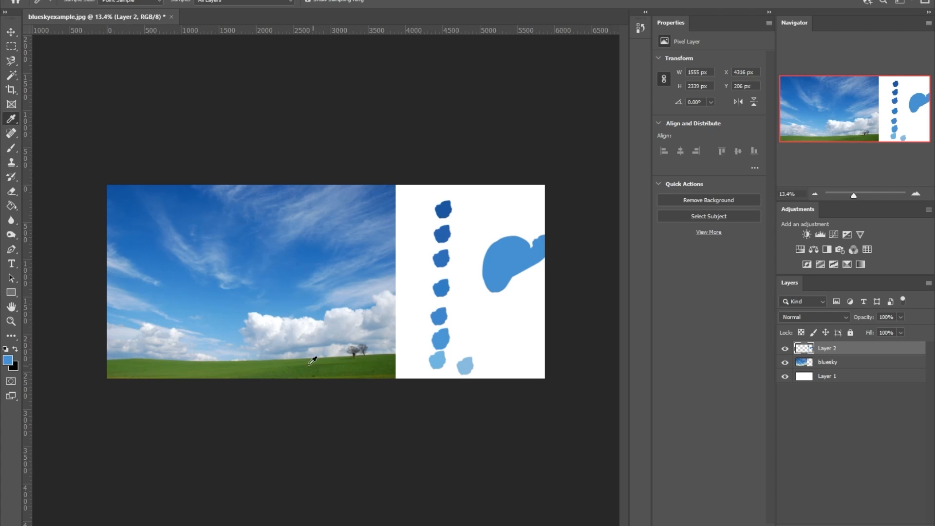
left_click(230, 366)
key("b")
left_click(509, 324)
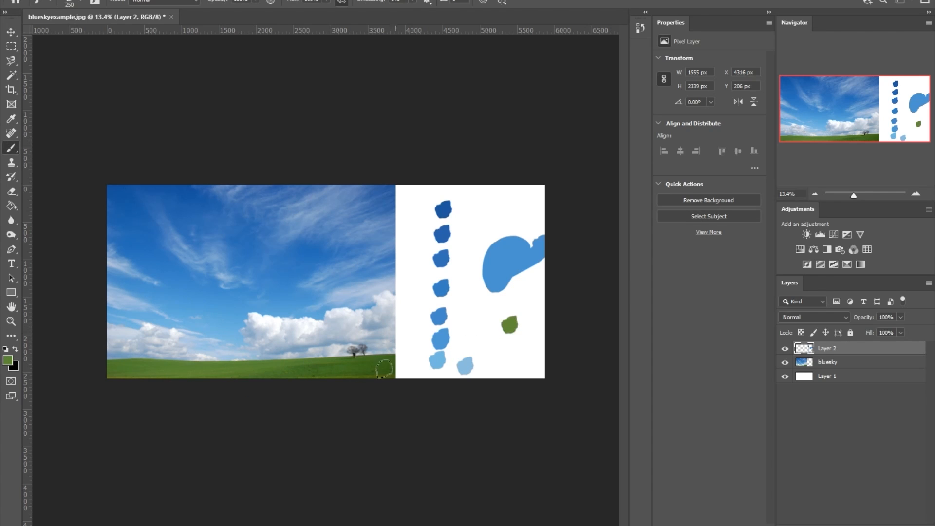
left_click(291, 364, "alt")
left_click(506, 347)
Step: Sample a green and a dark olive from the grass and paint swatches above and below the existing green ones
key("i")
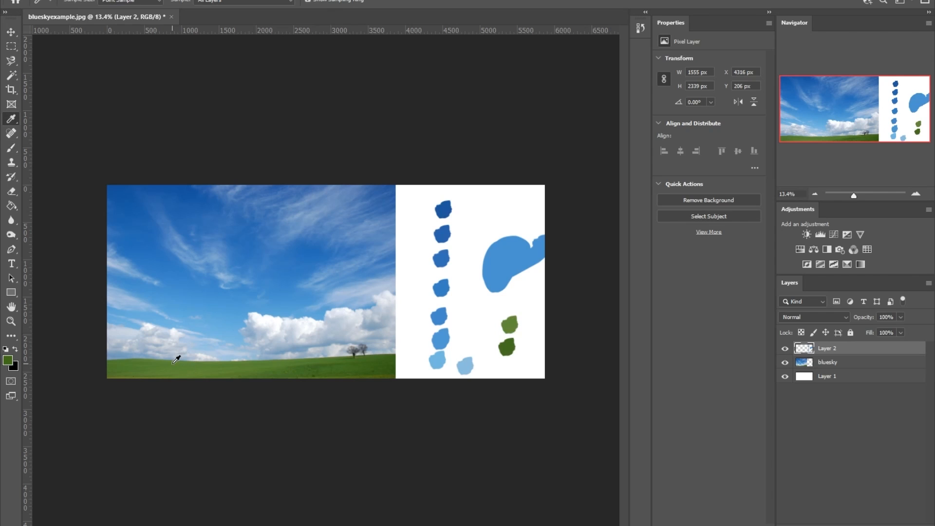
left_click(205, 363)
key("b")
left_click(503, 309)
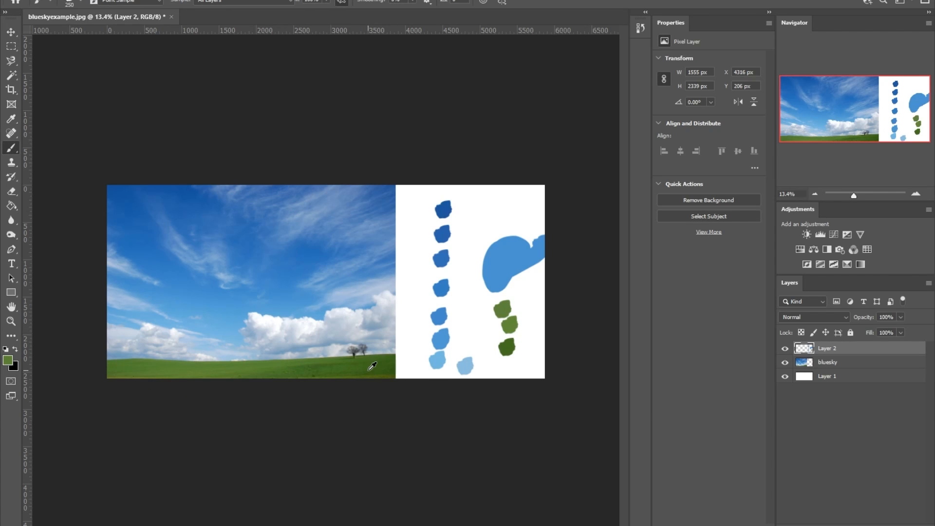
key("i")
left_click(385, 377)
key("b")
left_click(515, 368)
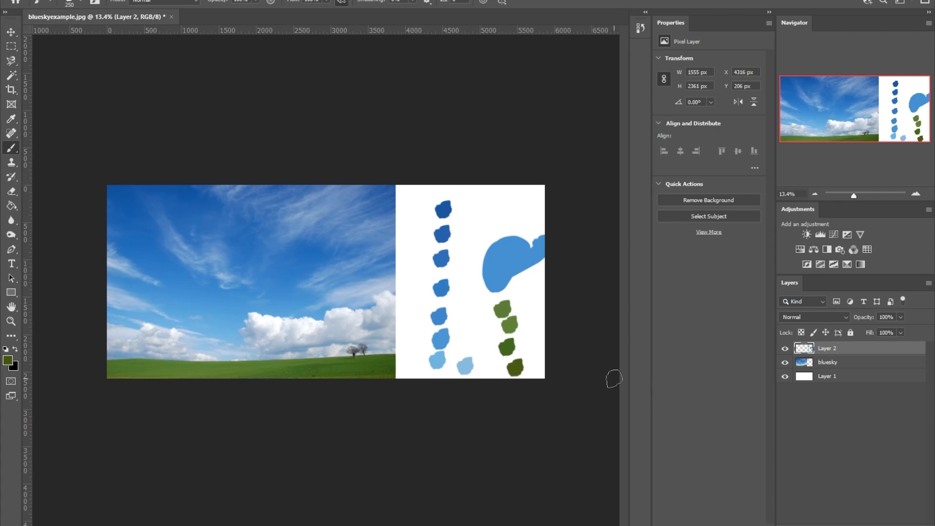
Step: Sample a green from the grass's upper edge and paint a swatch between the blue and green columns
key("i")
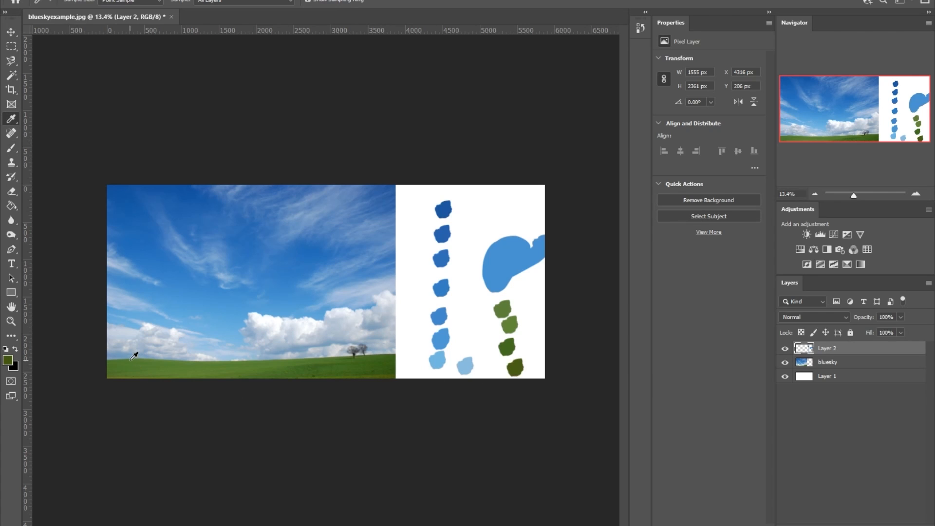
left_click(198, 358)
key("b")
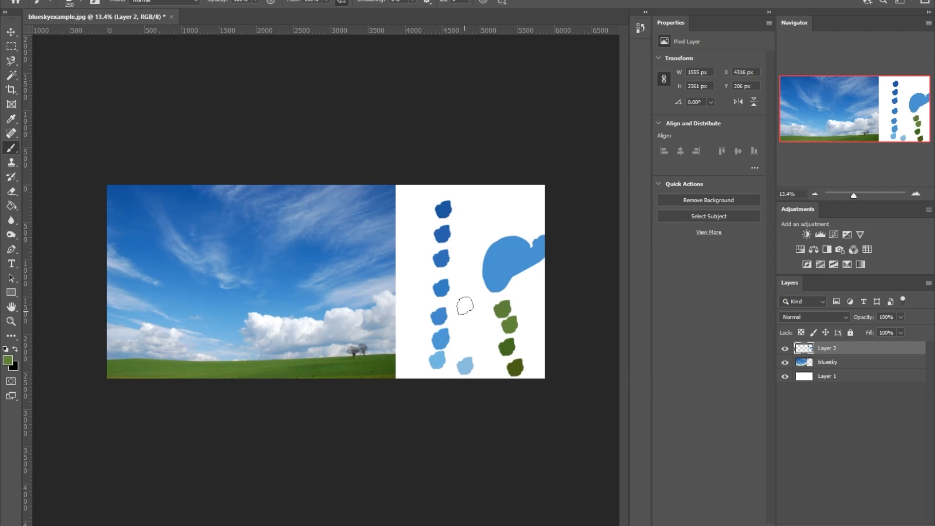
left_click(479, 306)
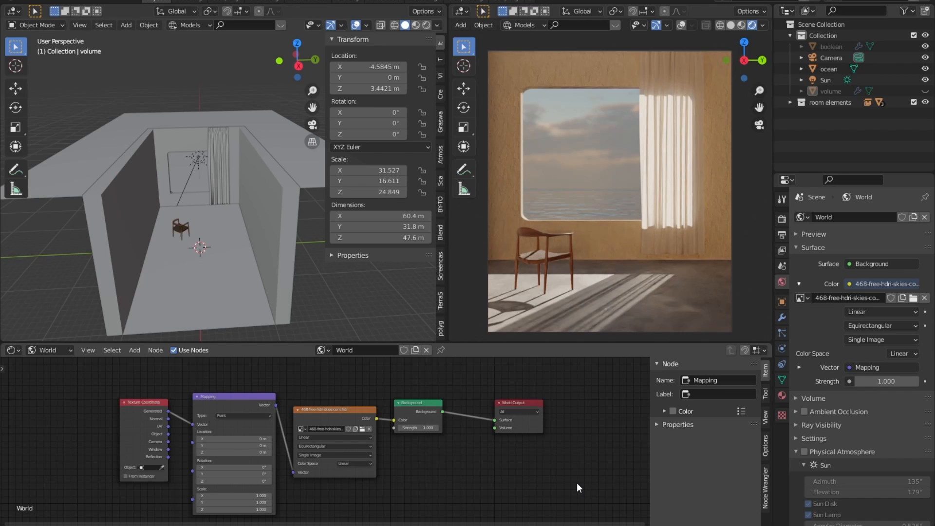
Step: In Blender, unlink the 468-free-hdri-skies image from the World's environment texture
left_click(924, 298)
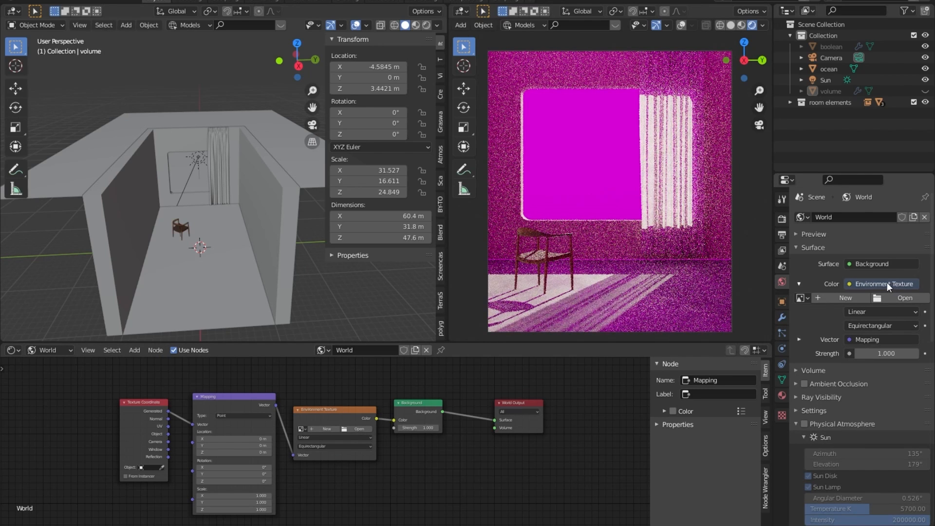
Step: Replace the World's Environment Texture with a Nishita Sky Texture and inspect the sky around the room in the rendered view
left_click(887, 284)
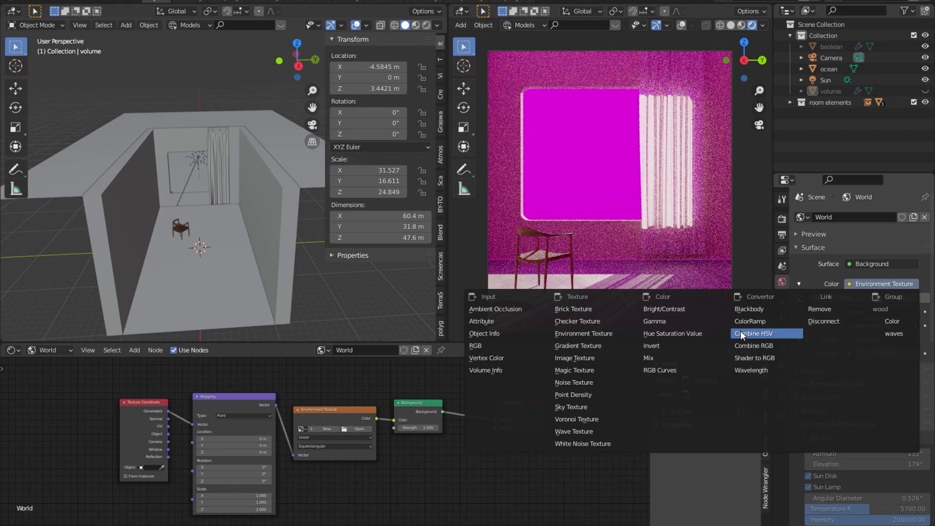
left_click(590, 407)
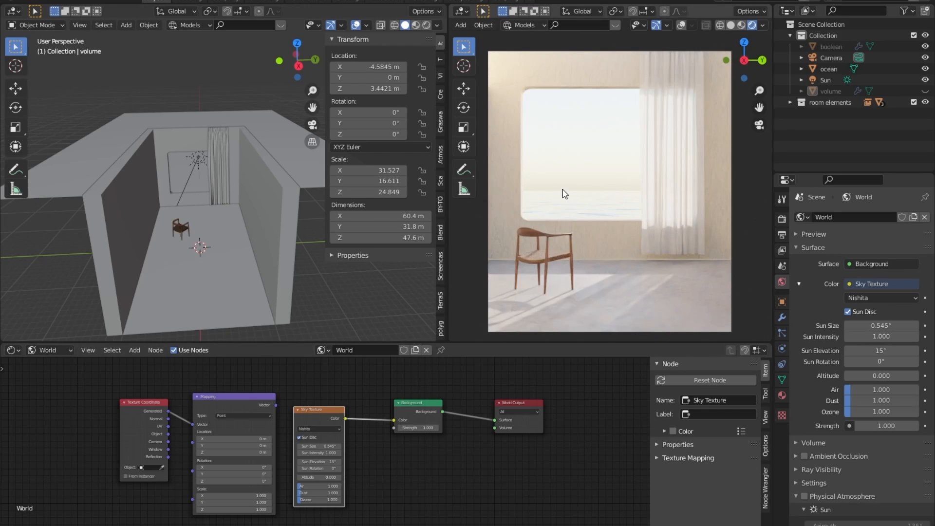
middle_click_drag(573, 214, 620, 207)
scroll(635, 194, "down", 10)
scroll(636, 195, "up", 4)
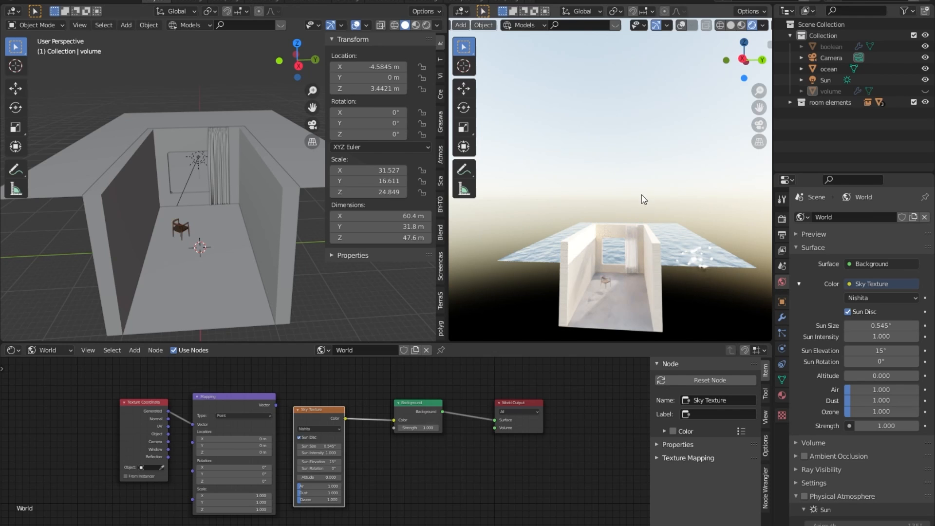
mouse_move(613, 142)
middle_mouse_down()
mouse_move(618, 109)
mouse_move(627, 143)
middle_mouse_up()
middle_click_drag(703, 260, 645, 234)
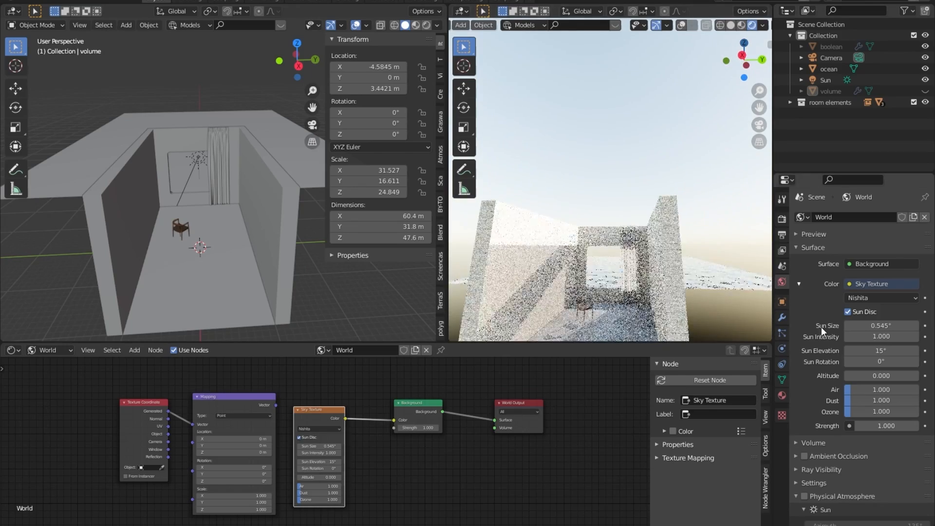
Step: Set the sky's sun elevation to 8.2°, air to 2.985, dust to 1.515, ozone to 0.779 and background strength to 10.900
mouse_move(882, 337)
left_mouse_down()
mouse_move(895, 337)
mouse_move(874, 337)
mouse_move(904, 353)
mouse_move(876, 352)
left_mouse_up()
right_click(880, 337)
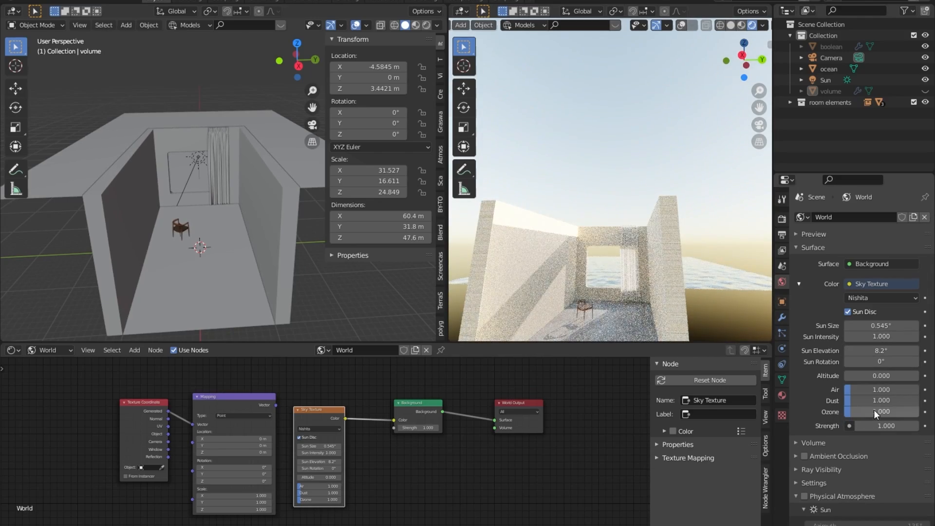
left_click_drag(849, 390, 904, 426)
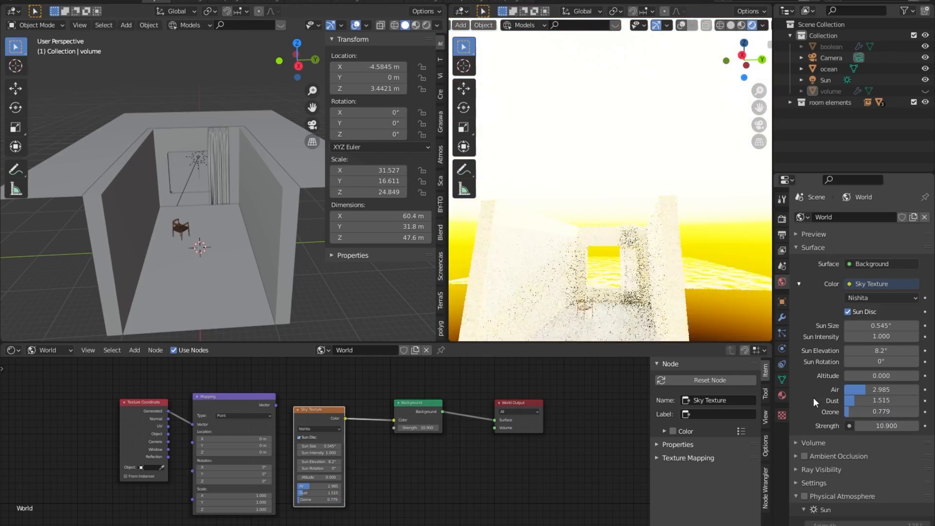
Step: Undo the recent sun elevation, air, dust, ozone and strength changes
key("ctrl+z")
key("ctrl+z")
key("ctrl+z")
key("ctrl+z")
key("ctrl+z")
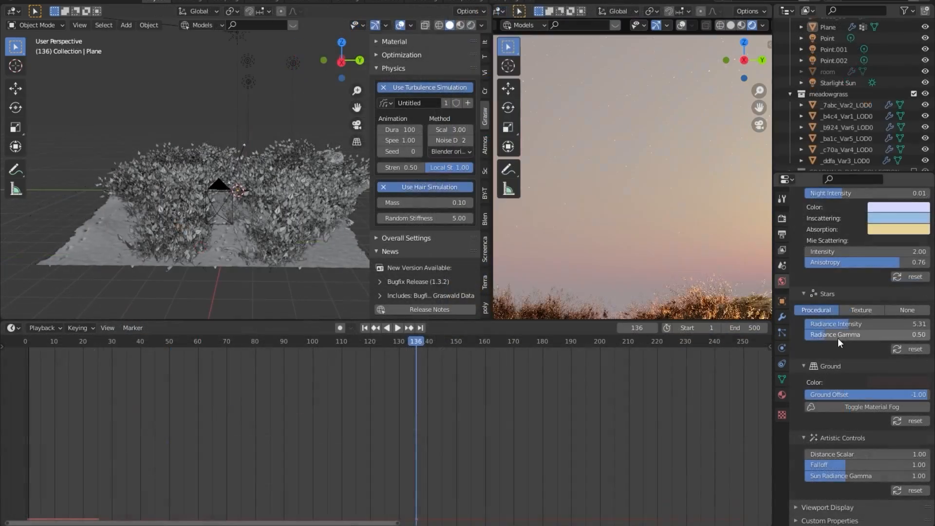
Step: In the meadow scene, vary the procedural stars' Radiance Intensity, raising it to 15.00, lowering it to 1.92 and increasing it again
left_click_drag(837, 324, 932, 329)
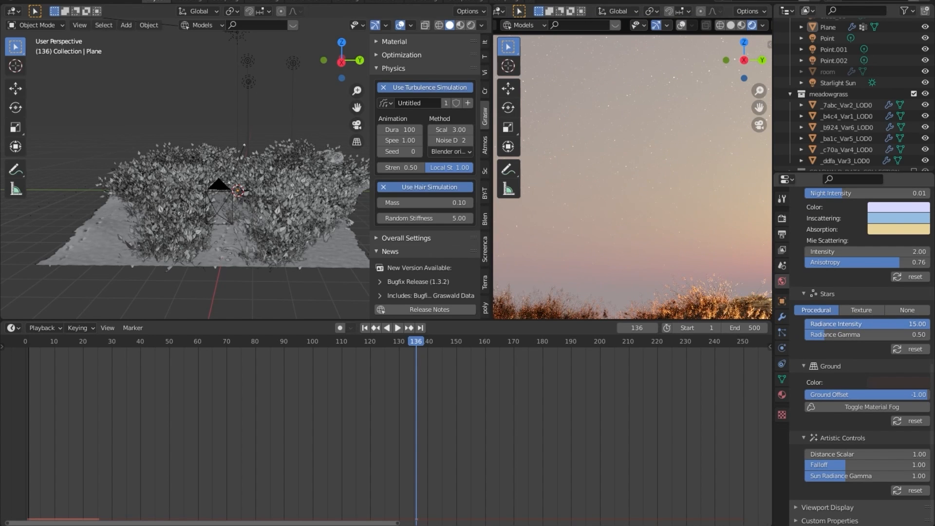
left_click_drag(927, 324, 820, 324)
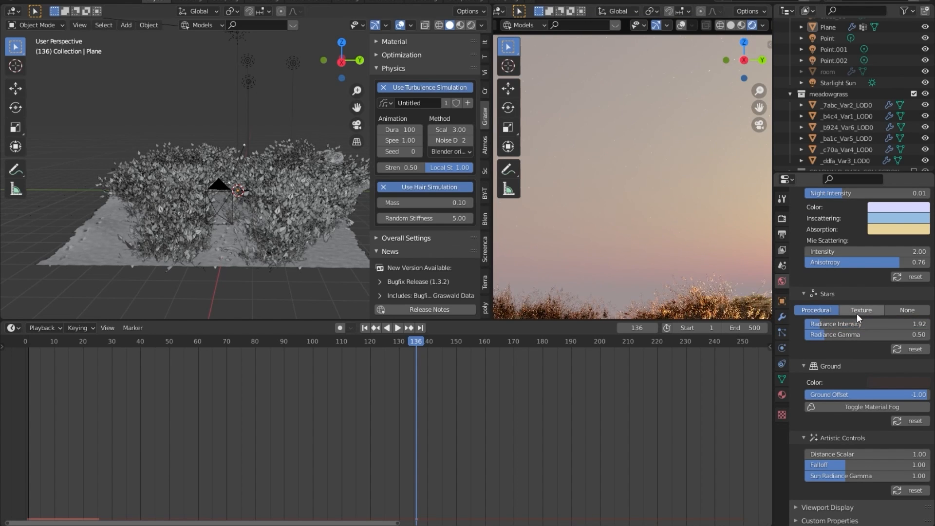
left_click_drag(846, 323, 901, 323)
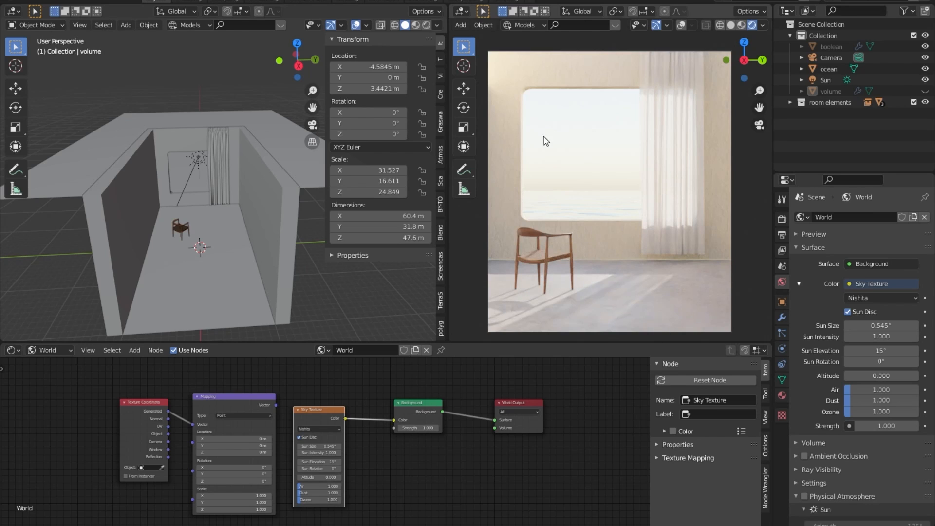
Step: In the room scene, remove the Sky Texture from the World and set a plain pale blue background colour
left_click(876, 281)
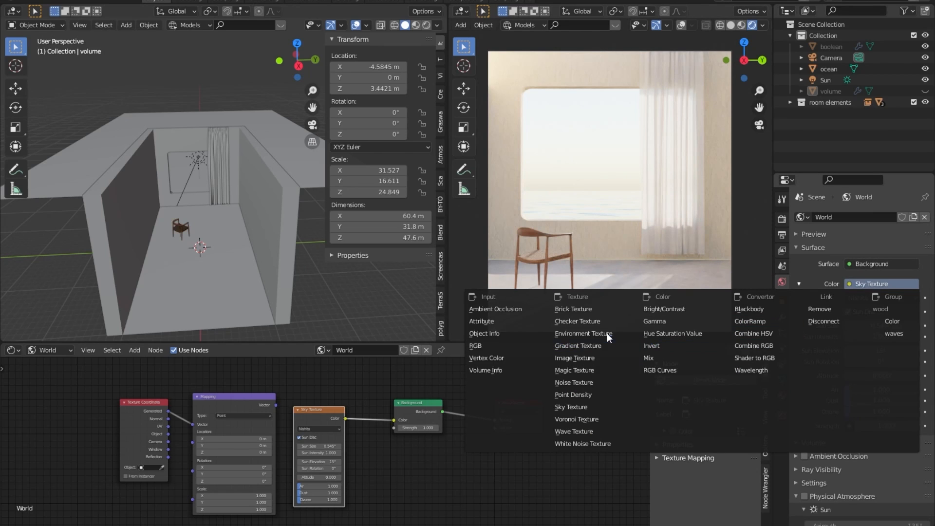
left_click(820, 309)
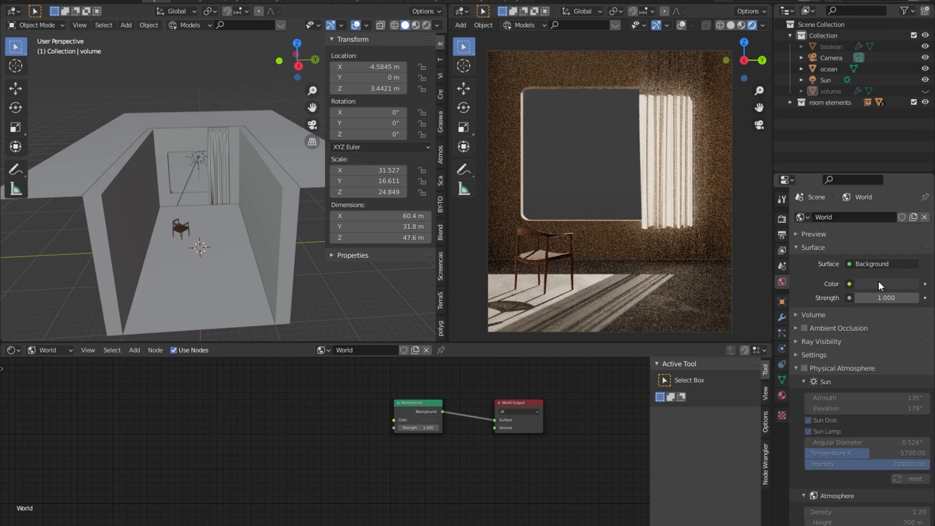
left_click(878, 282)
left_click(910, 127)
left_click_drag(863, 164, 863, 154)
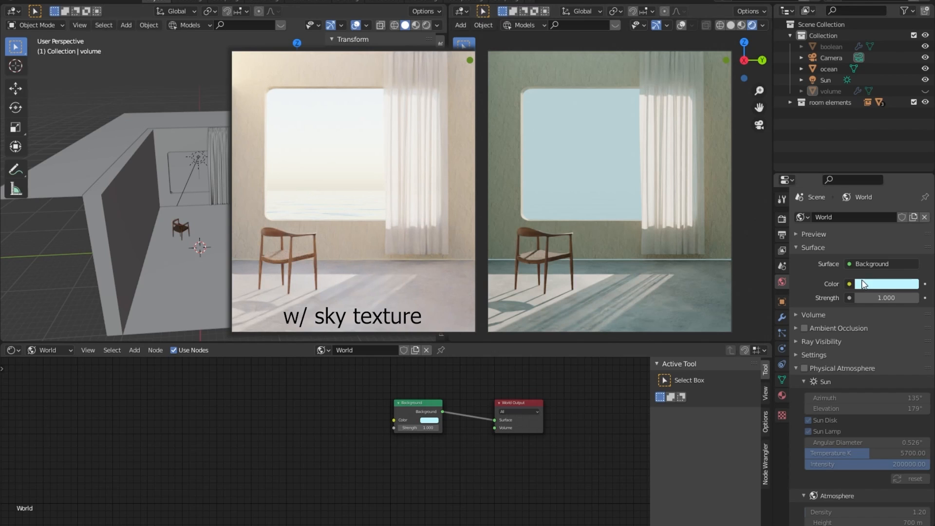
Step: Hide the Sun light so that only the world background lights the room
left_click(828, 80)
left_click(926, 80)
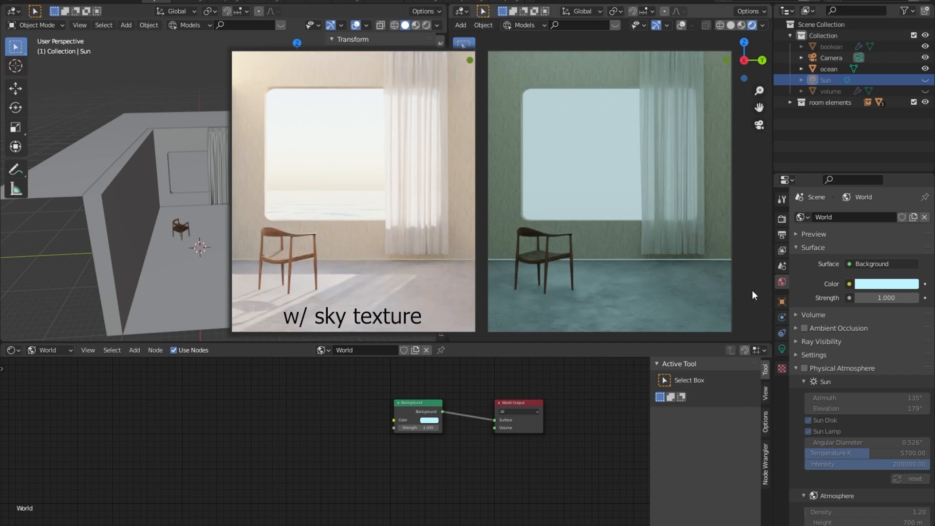
Step: Assign an Environment Texture to the World's background colour and load the image 468-free-hdri-skies-com.hdr
left_click(850, 284)
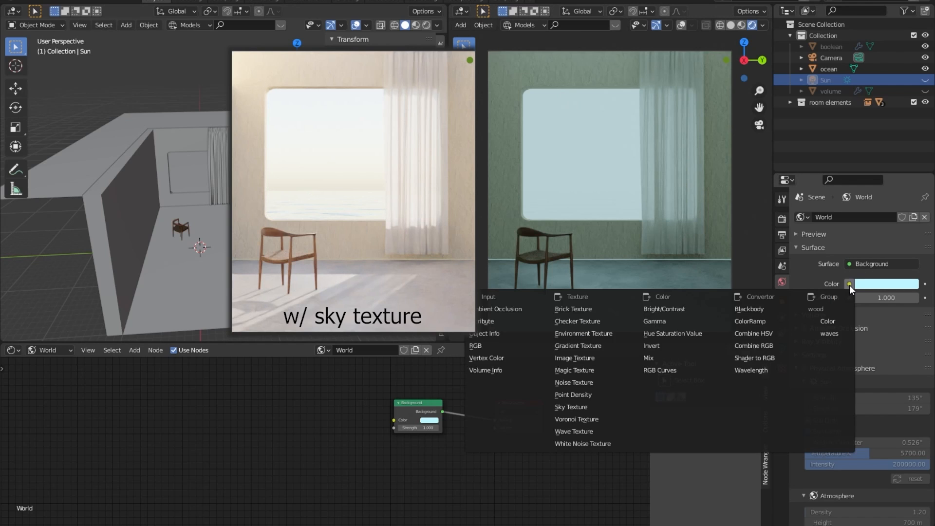
left_click(862, 262)
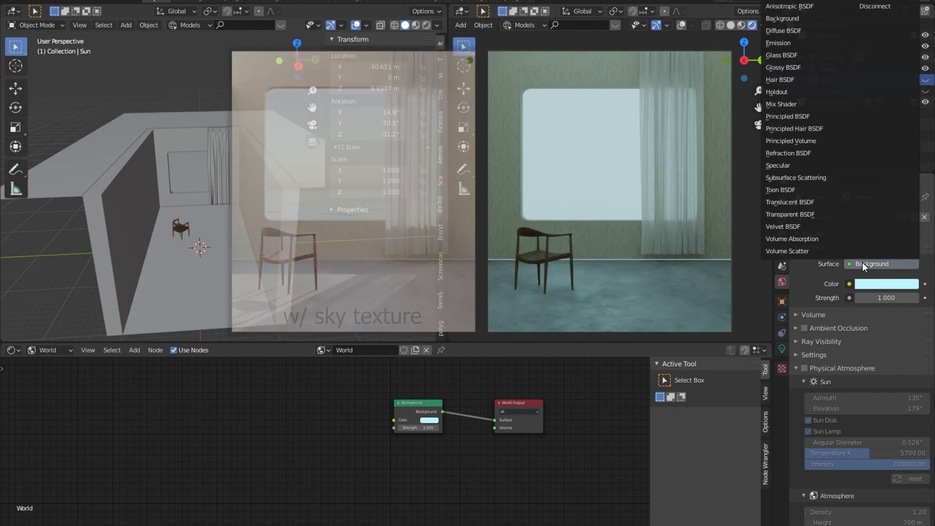
left_click(868, 285)
left_click(849, 285)
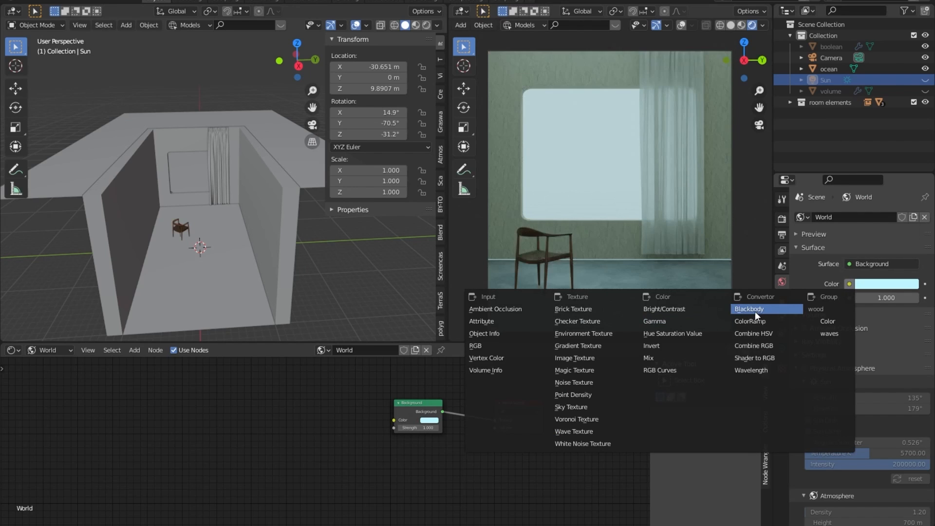
left_click(611, 335)
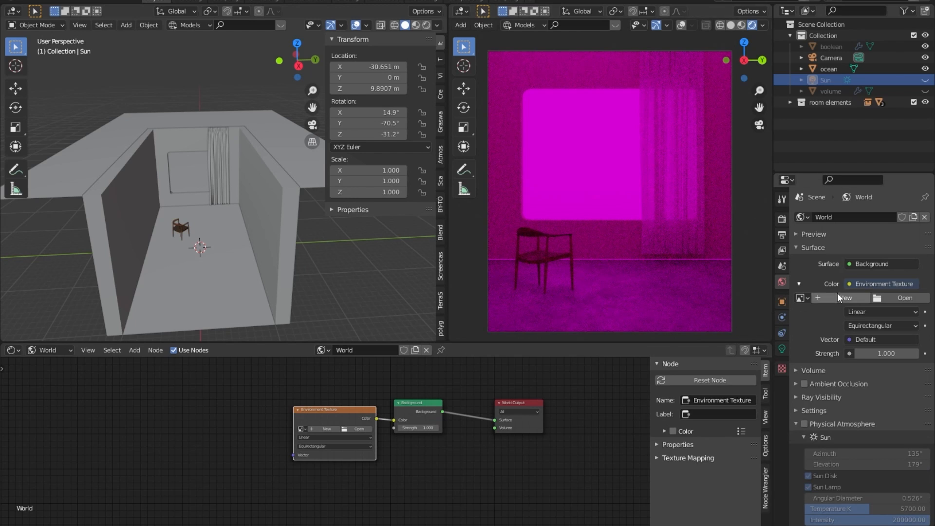
left_click(896, 300)
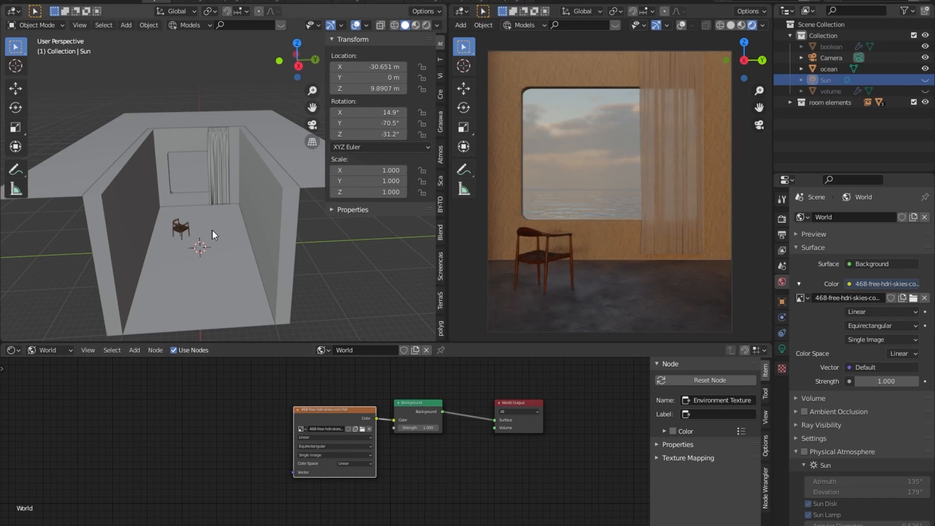
Step: Search the add-ons preferences for "node", check the Node Wrangler add-on's details and close the preferences
left_click(41, 1)
left_click(88, 154)
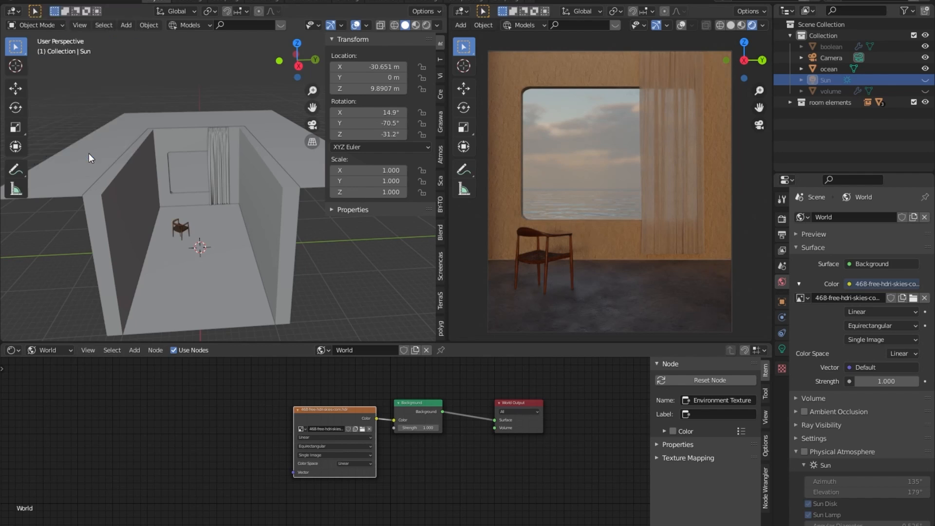
left_click(322, 50)
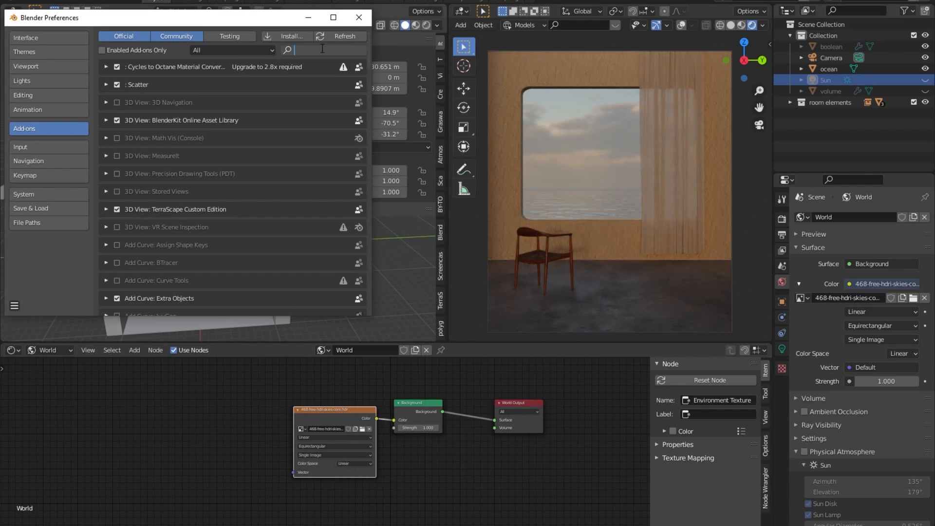
type("node")
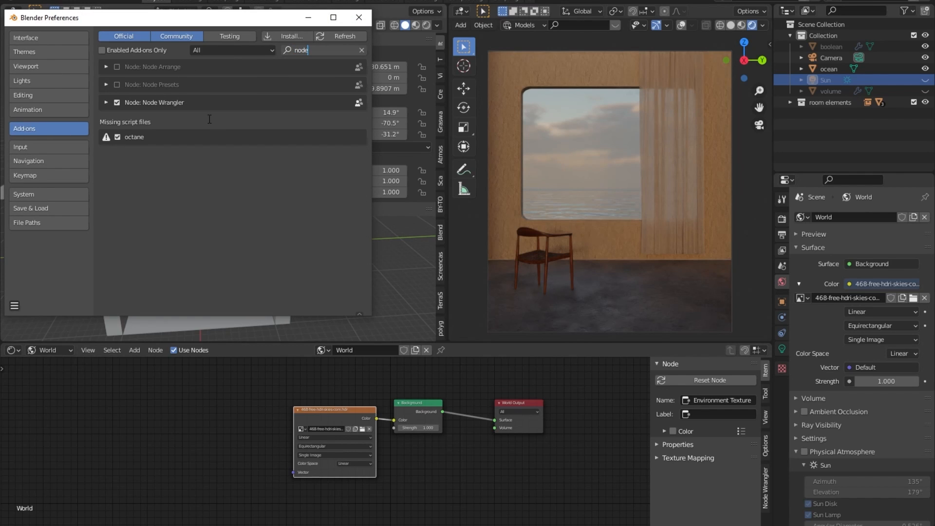
key("Return")
left_click(107, 104)
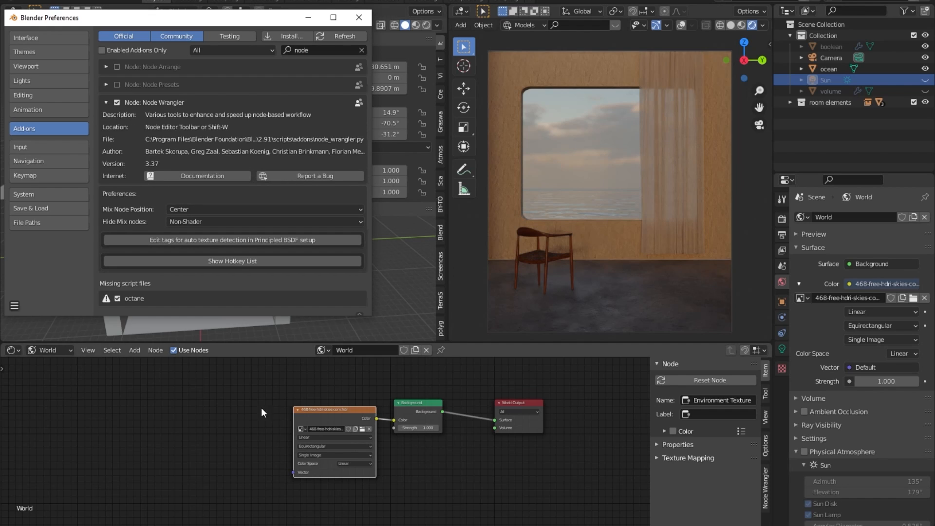
left_click(350, 18)
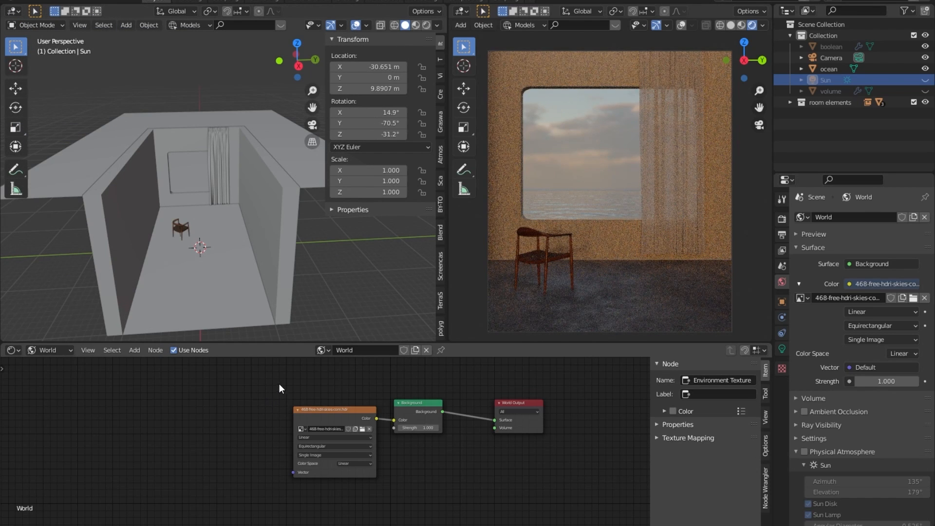
Step: Collapse the solid viewport's sidebar and add Texture Coordinate and Mapping nodes to the HDRI texture node with Node Wrangler
left_click(329, 409)
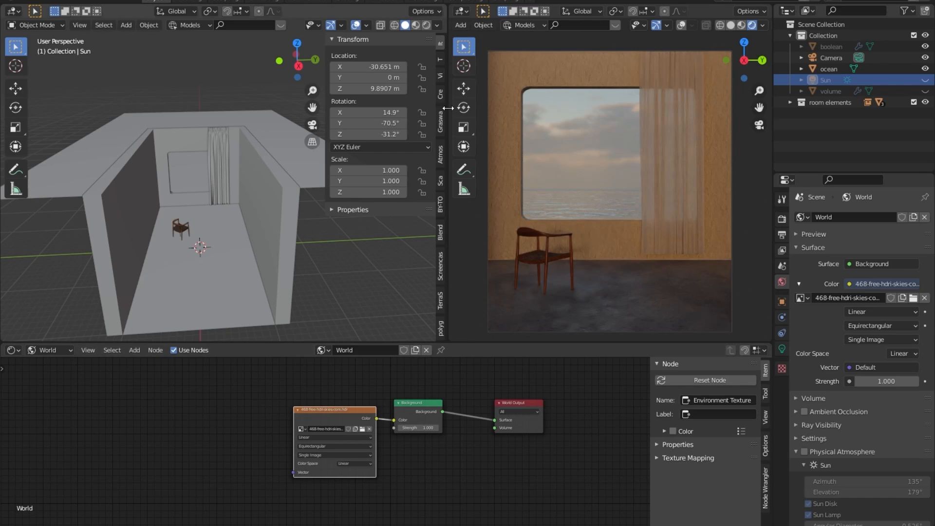
left_click(441, 263)
left_click(341, 40)
left_click_drag(325, 132, 450, 134)
left_click(323, 409)
key("ctrl+t")
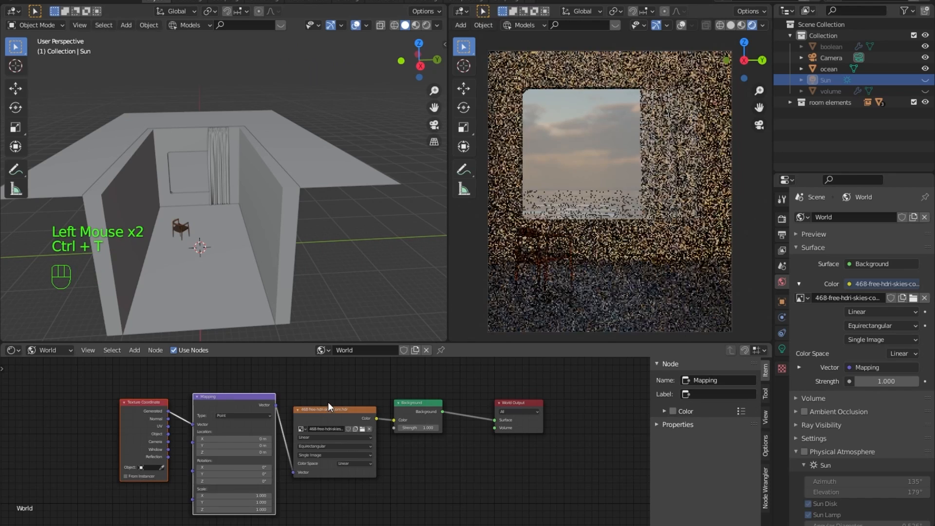
Step: Space out the world nodes by shifting Texture Coordinate and Mapping away from the HDRI node and nudging the HDRI node up
scroll(292, 405, "up", 5)
middle_click_drag(262, 403, 270, 380)
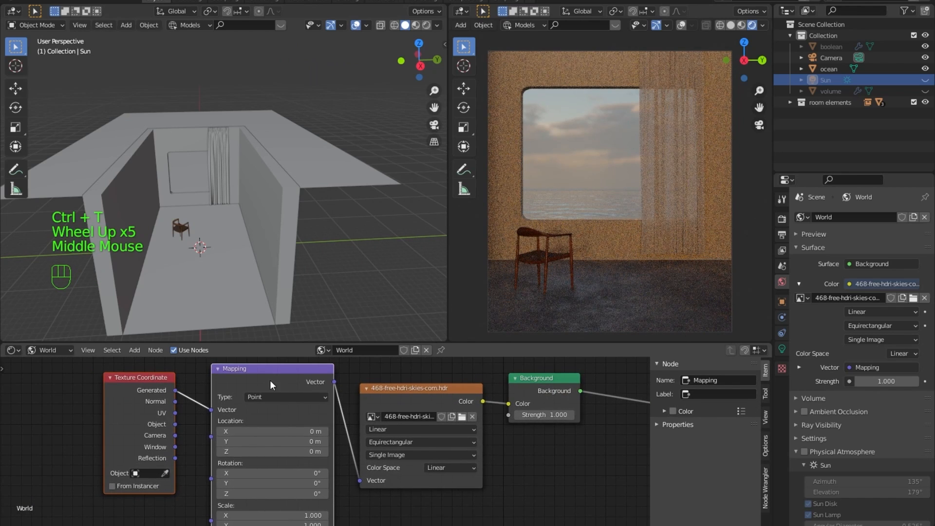
left_click_drag(151, 387, 132, 394)
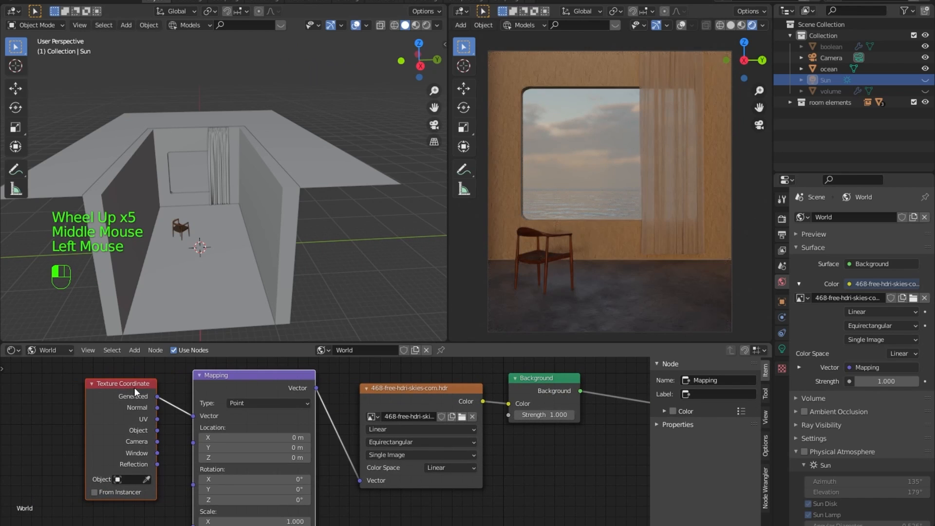
left_click_drag(407, 389, 407, 384)
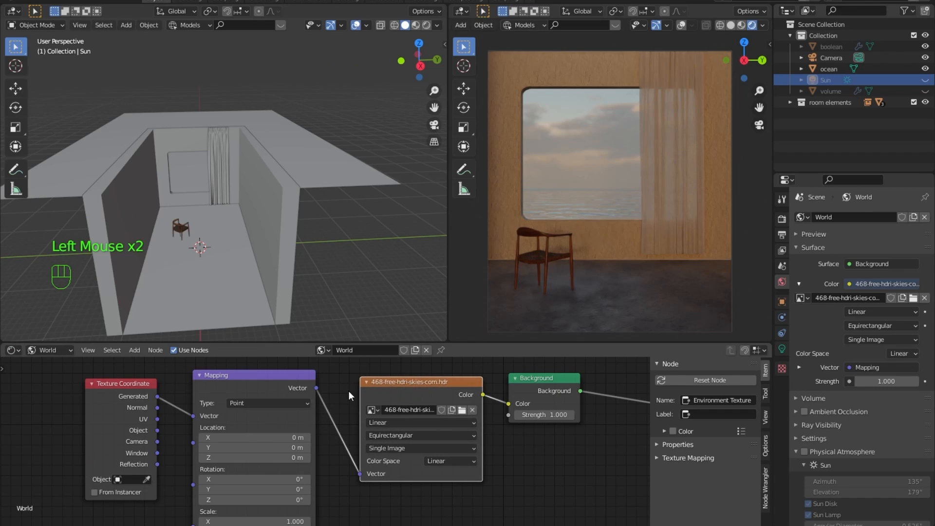
Step: Locate the HDRI's sun around the room, return to the camera view and set the Mapping node's Z rotation to 180°
middle_click_drag(341, 402, 354, 358)
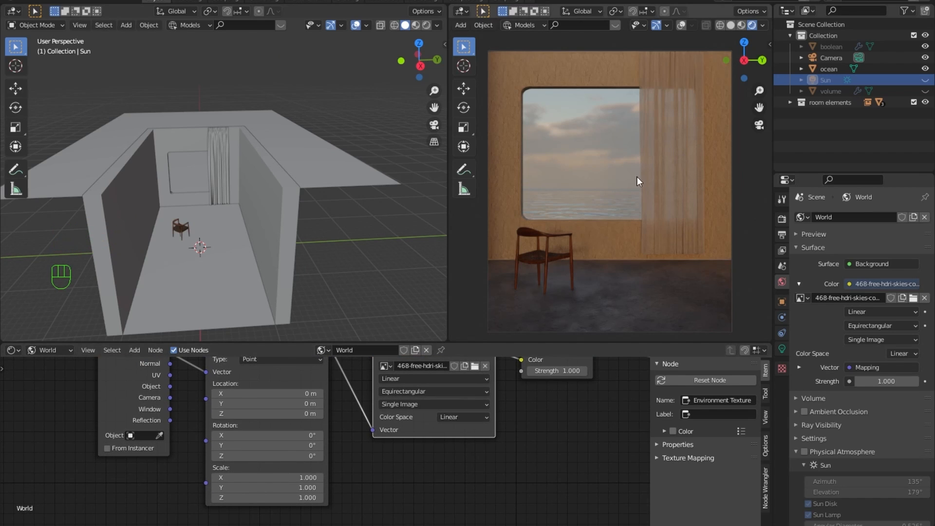
middle_click_drag(651, 173, 465, 199)
scroll(683, 198, "down", 5)
middle_click_drag(530, 194, 660, 199)
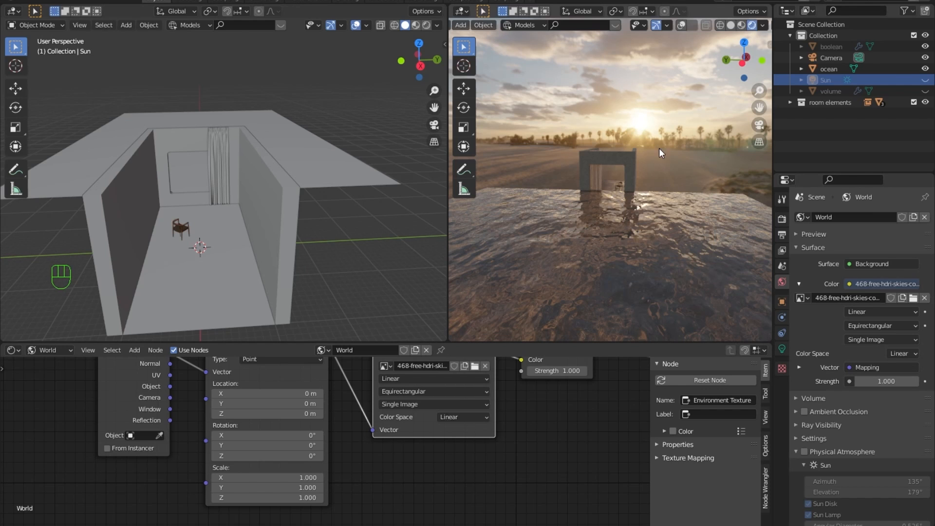
key("KP_0")
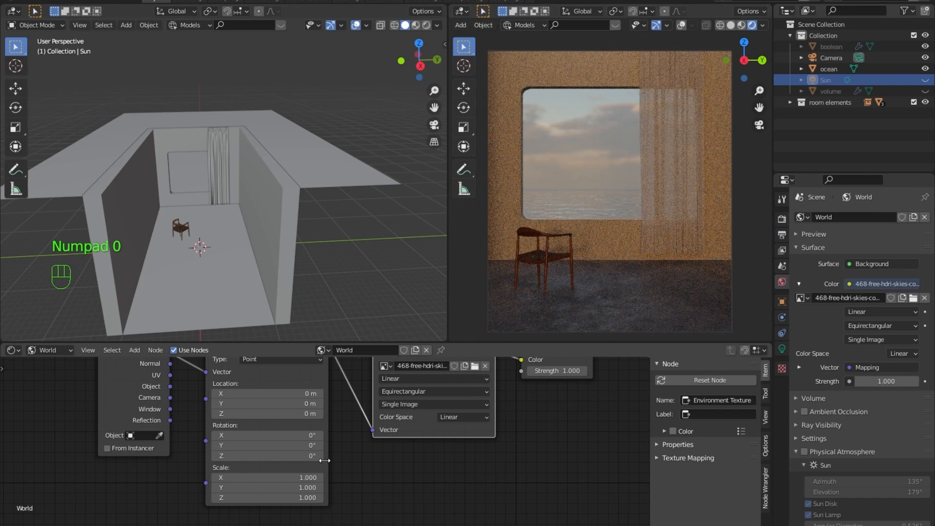
left_click(249, 456)
type("180")
key("Return")
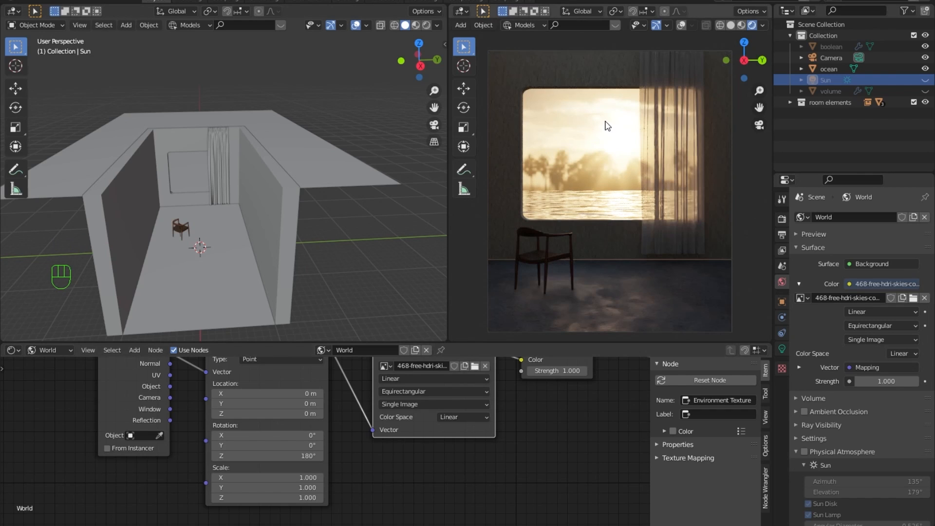
Step: Turn on overlays in the rendered viewport and enable the Thirds and Center composition guides for the camera
left_click(683, 24)
left_click(783, 217)
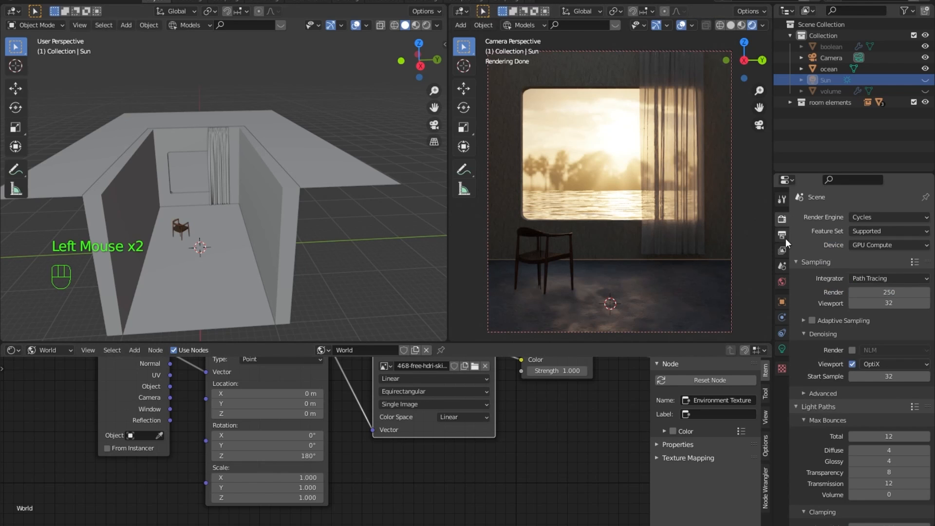
left_click(827, 59)
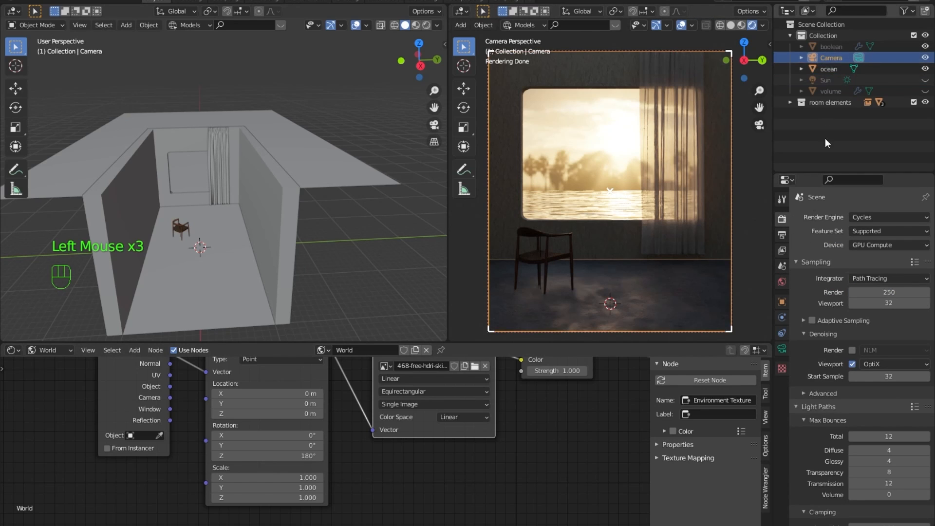
left_click(787, 349)
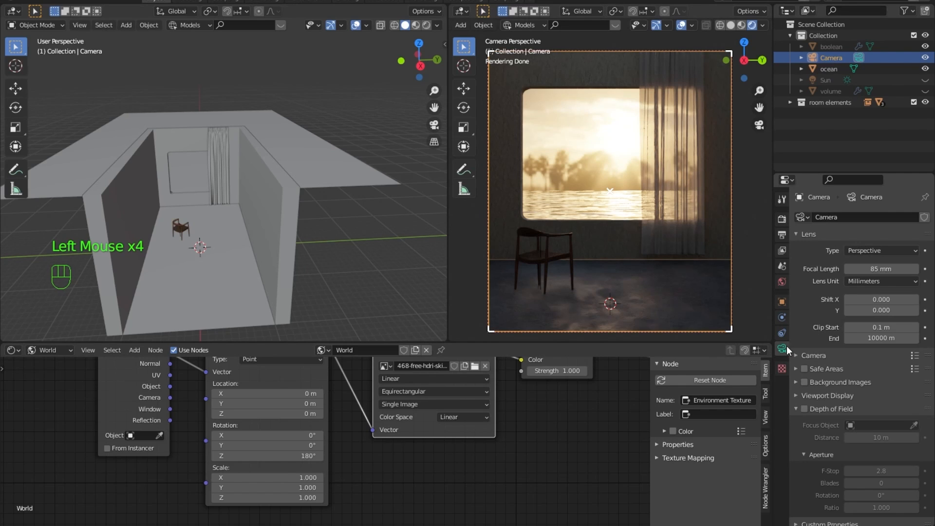
scroll(818, 361, "down", 3)
left_click(827, 391)
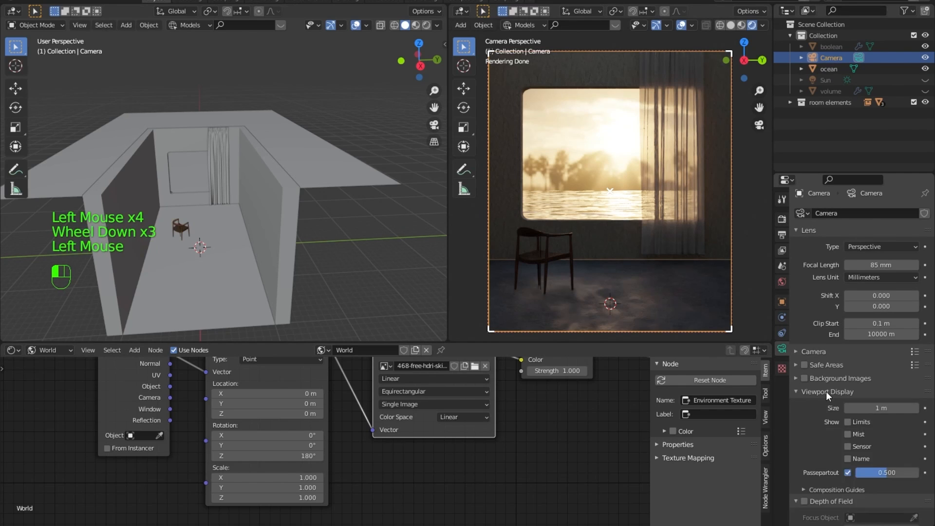
scroll(825, 399, "down", 3)
left_click(823, 419)
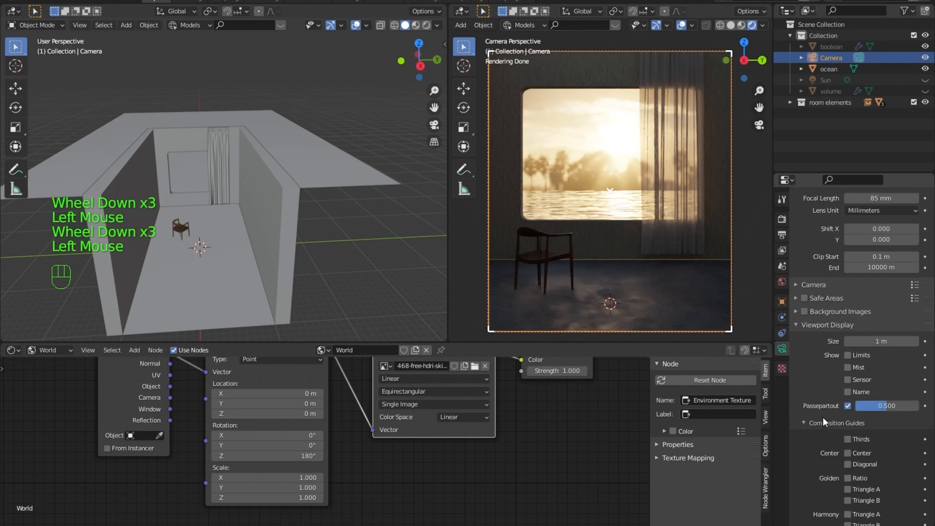
scroll(823, 414, "down", 3)
left_click(847, 373)
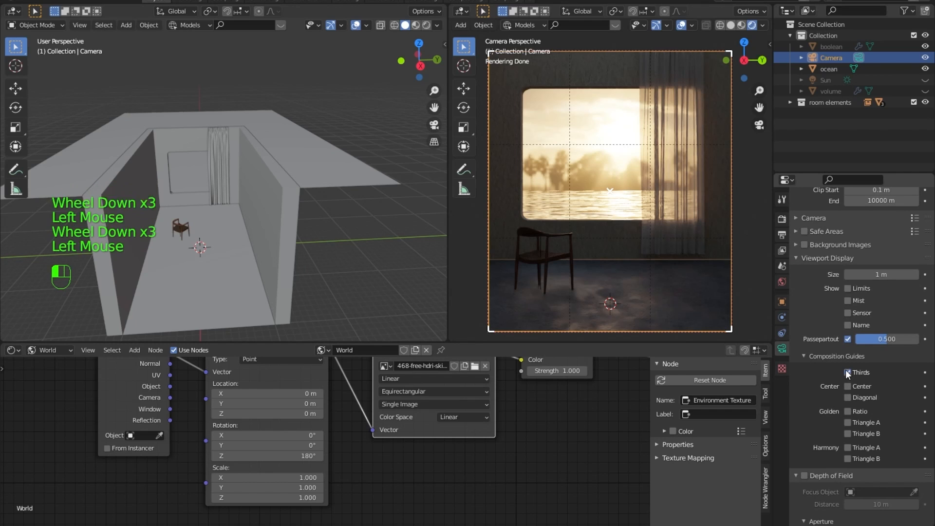
left_click(847, 386)
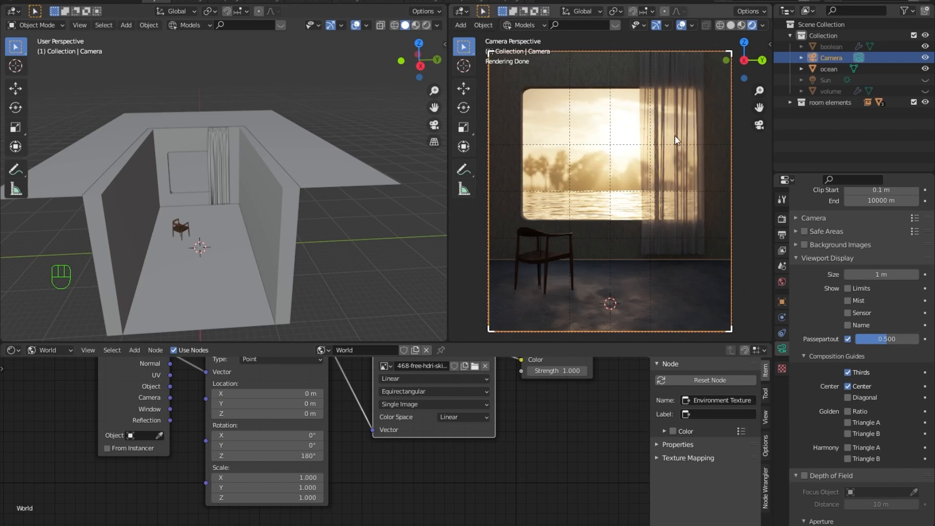
Step: Set the Mapping node's Z rotation to 186° and hide the overlays in the rendered viewport
left_click_drag(295, 451, 300, 451)
left_click(320, 456)
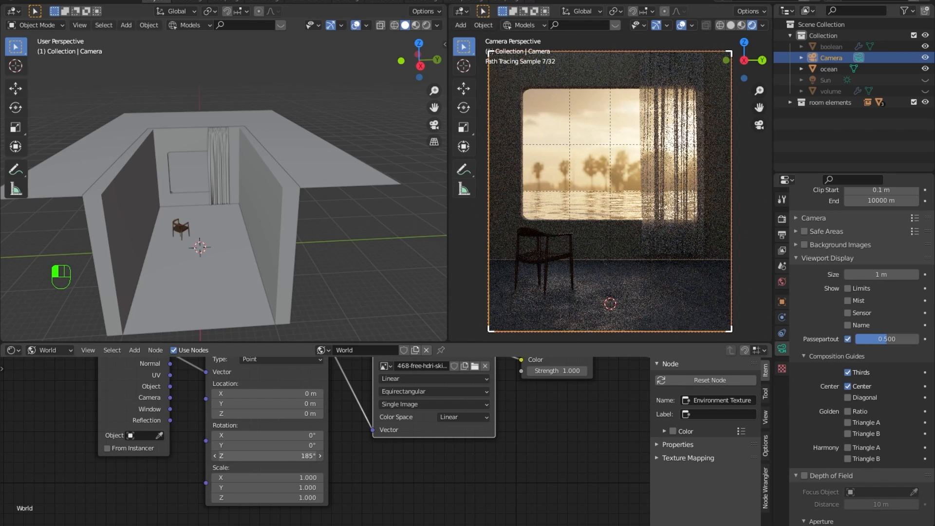
left_click(320, 456)
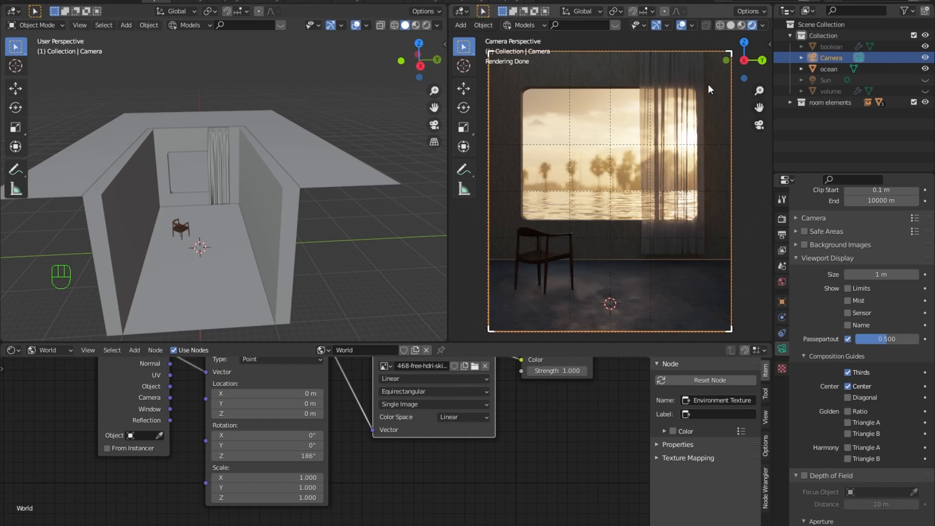
left_click(680, 27)
Step: Shift the world's Background node slightly up and set its strength to 5
middle_click_drag(573, 439, 400, 483)
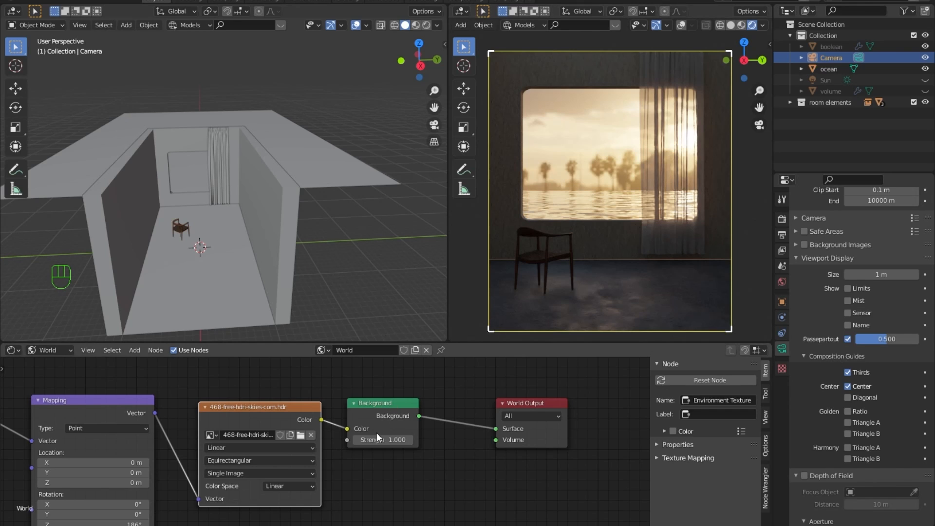
left_click_drag(381, 401, 388, 392)
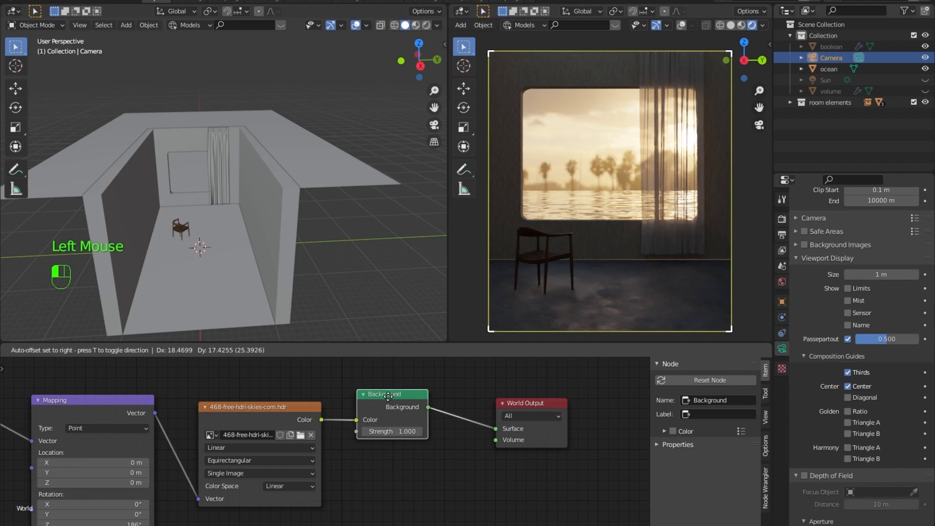
double_click(391, 427)
type("5")
key("Return")
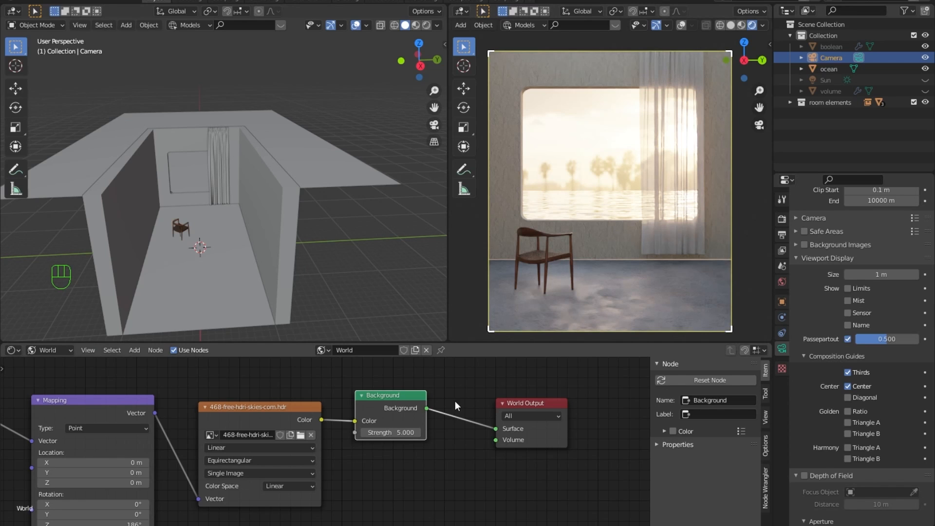
Step: Set the Background node's strength to 15 while viewing the HDRI from outside the room
middle_click_drag(623, 179, 641, 205)
scroll(654, 194, "down", 6)
scroll(647, 219, "up", 1)
left_click(390, 432)
type("15")
key("Return")
middle_click_drag(618, 259, 647, 248)
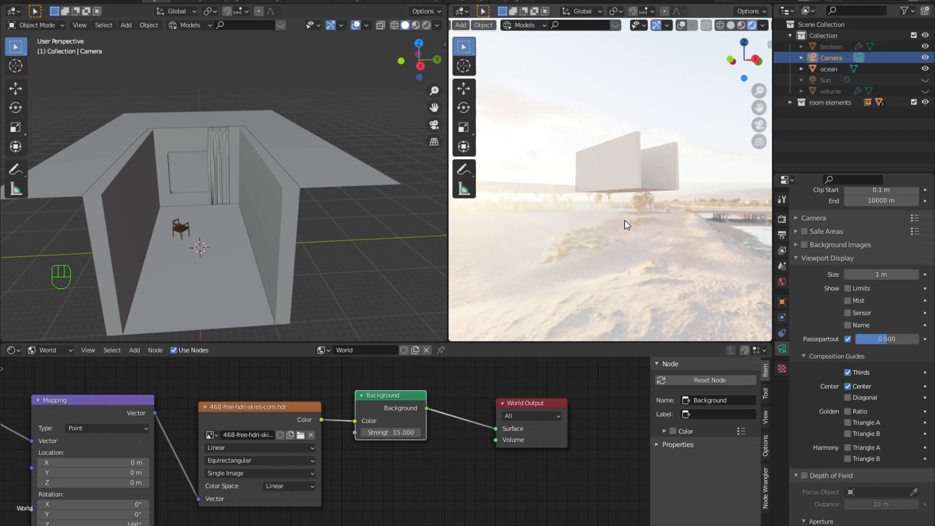
Step: Set the Background node's strength to 2, check the HDRI's sun around the room and return to the camera view
left_click(397, 432)
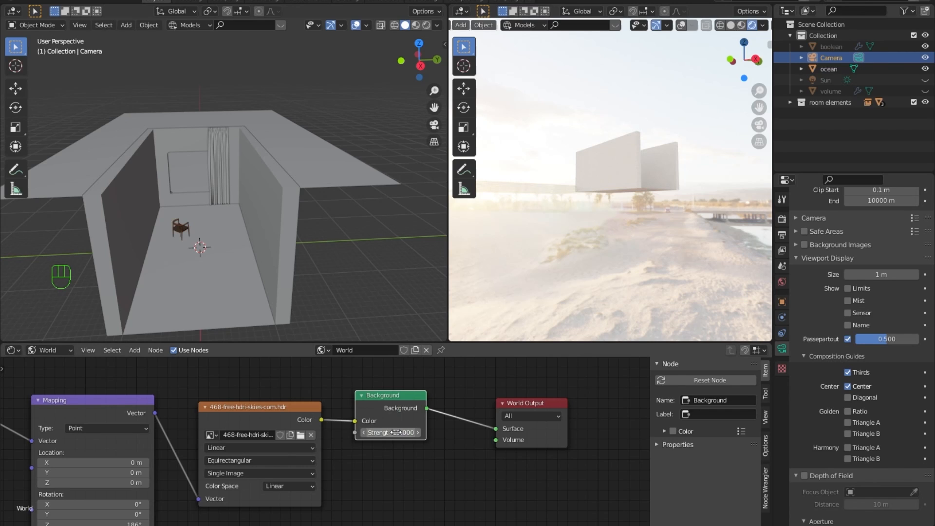
left_click(397, 433)
key("BackSpace")
key("BackSpace")
key("BackSpace")
key("BackSpace")
type("2")
key("Return")
middle_click(644, 208)
middle_click_drag(644, 203, 573, 125)
scroll(650, 65, "up", 1)
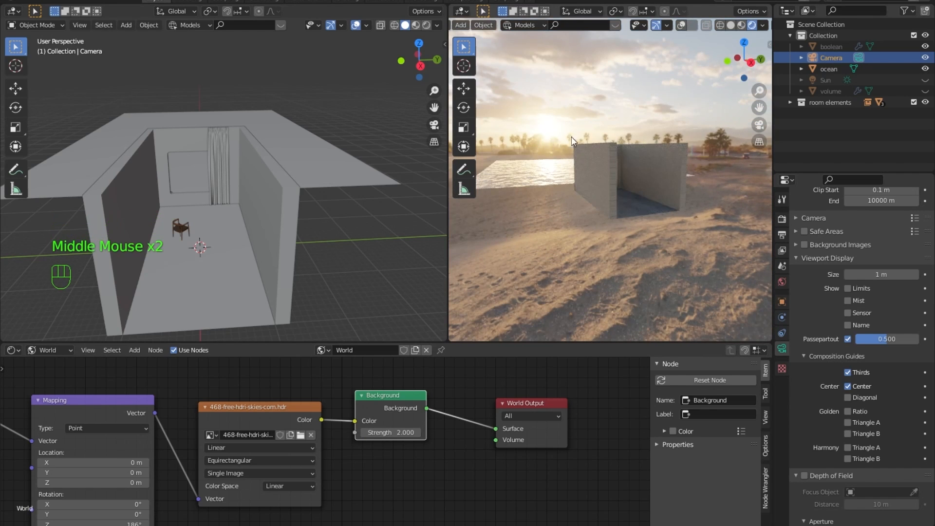
key("KP_0")
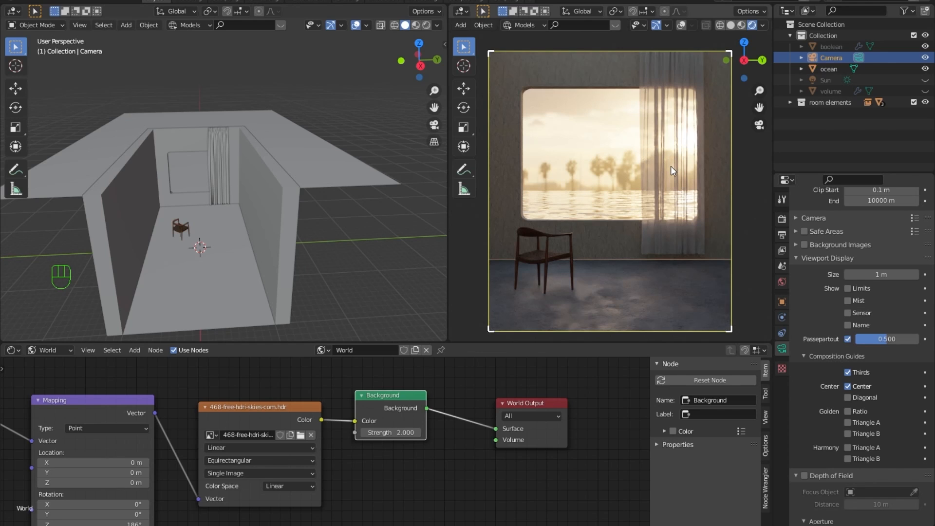
Step: Add a new sun light to the scene and raise it about 22 m along the Z axis above the room
left_click(320, 283)
mouse_move(292, 284)
middle_mouse_down("shift")
mouse_move(274, 285)
mouse_move(312, 293)
mouse_move(308, 282)
middle_mouse_up("shift")
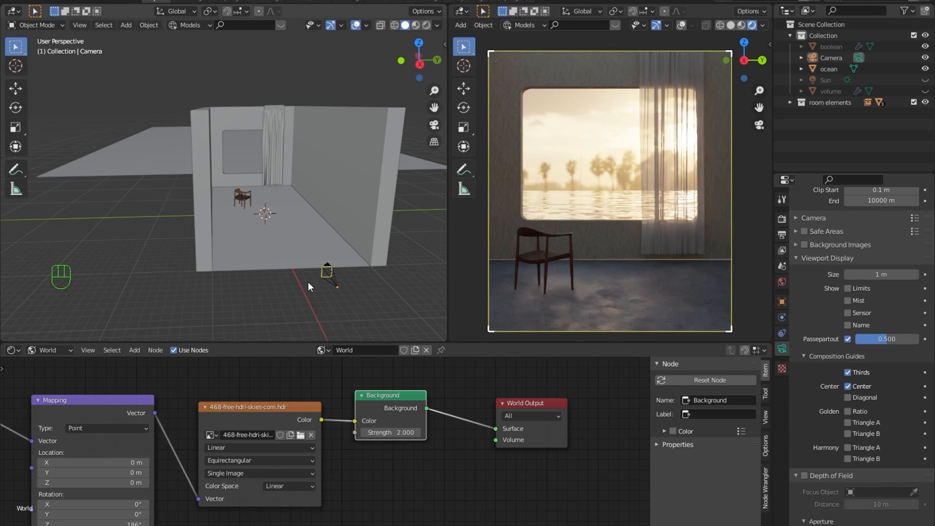
key("shift+a")
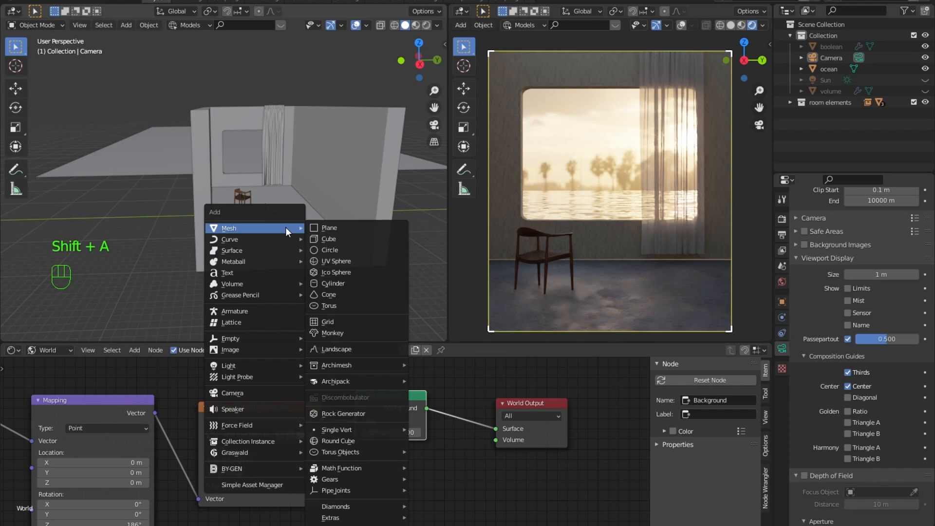
mouse_move(256, 365)
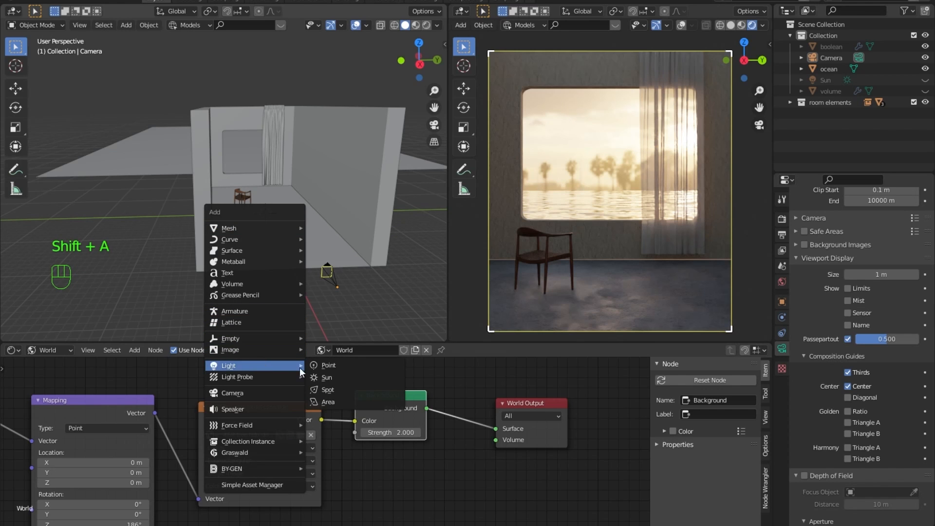
left_click(339, 376)
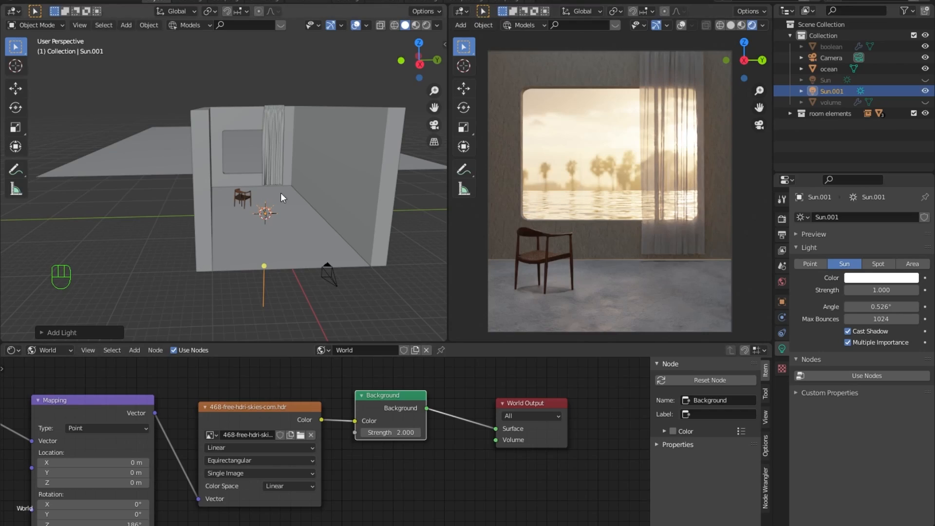
key("g")
key("z")
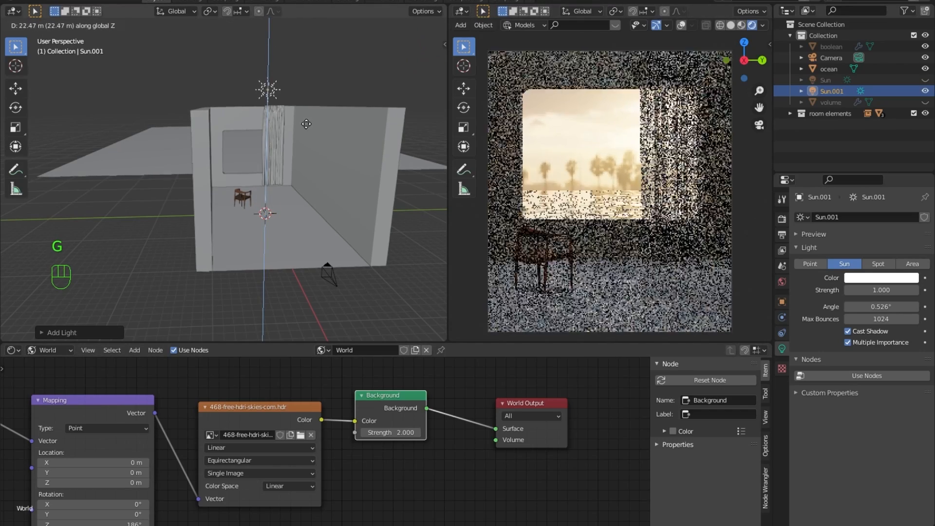
left_click(310, 120)
Step: Rotate the new sun light twice about the global Y axis, the second time by about -39°, to shine through the window onto the floor
middle_click_drag(311, 120, 236, 154)
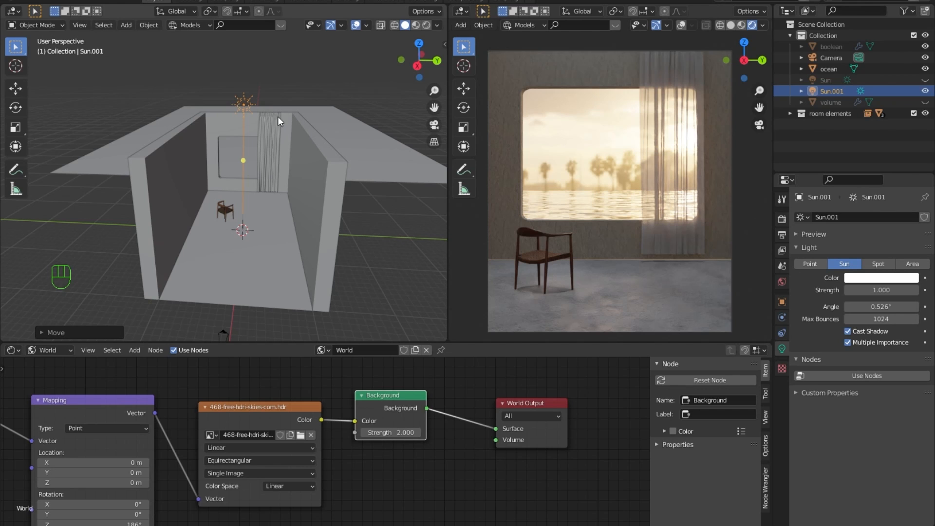
middle_click_drag(264, 138, 314, 117, "shift")
scroll(314, 117, "up", 1, "shift")
middle_click_drag(324, 162, 311, 159, "shift")
key("r")
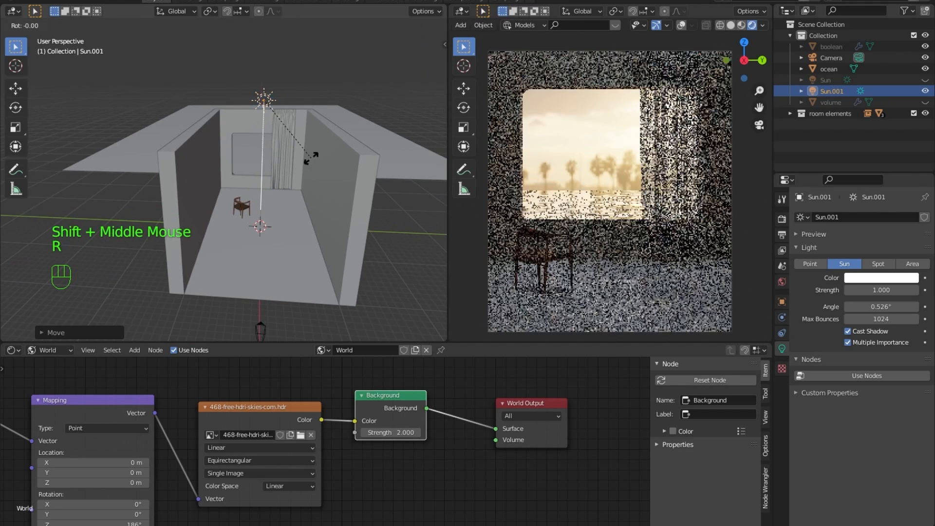
key("y")
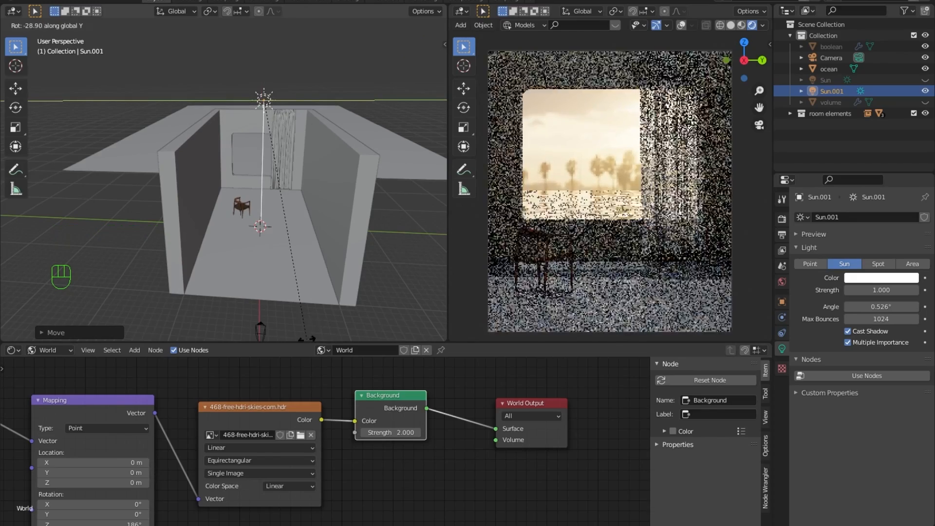
left_click(290, 266)
middle_click_drag(289, 266, 328, 174)
key("r")
key("y")
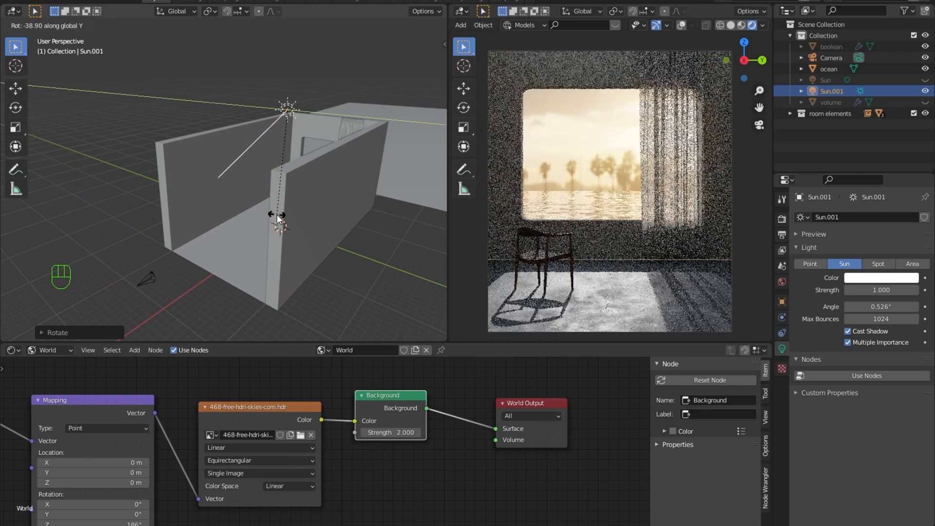
left_click(279, 218)
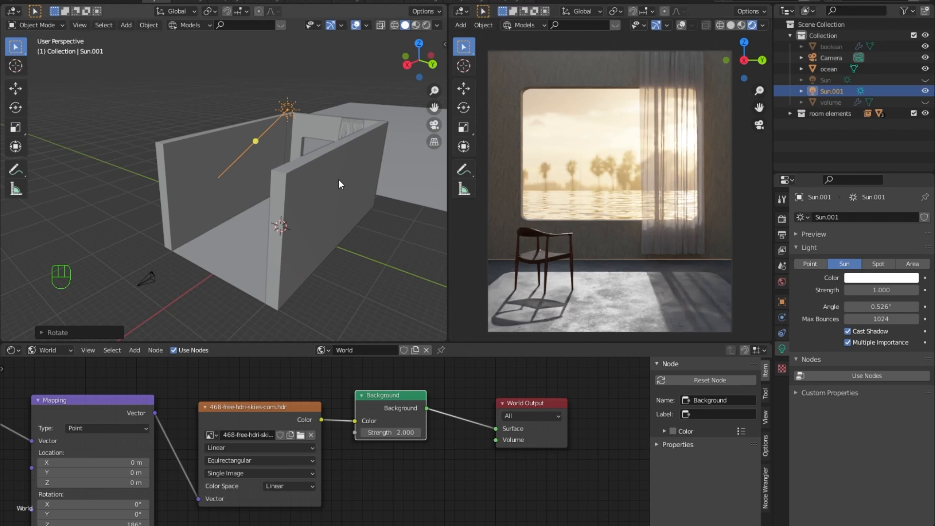
Step: In the top view, rotate the sun light about -21° around the Z axis to angle its light across the room
key("KP_7")
middle_click_drag(340, 184, 321, 260, "shift")
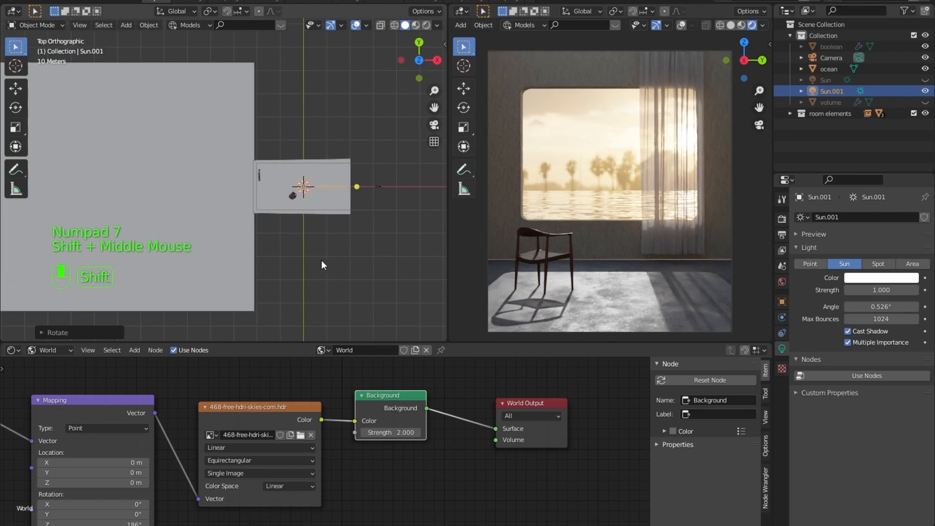
scroll(341, 234, "up", 3)
middle_click_drag(348, 222, 354, 188, "shift")
key("r")
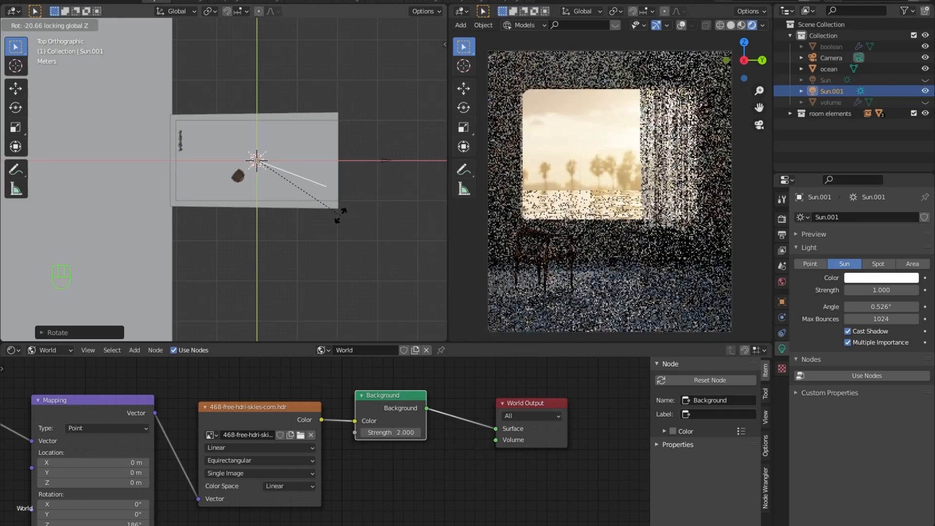
left_click(343, 214)
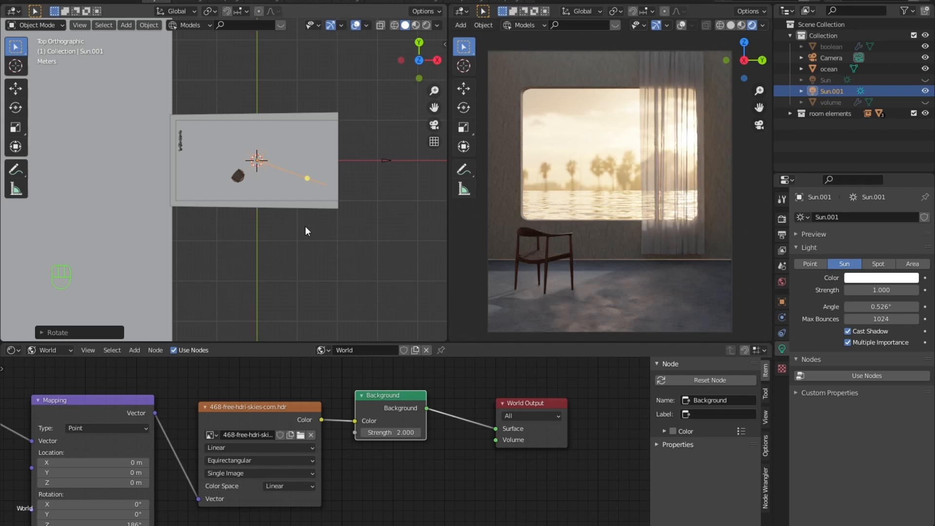
Step: Tint the sun light a pale orange with hue 0.088, saturation 0.204 and value 1.000
left_click(881, 277)
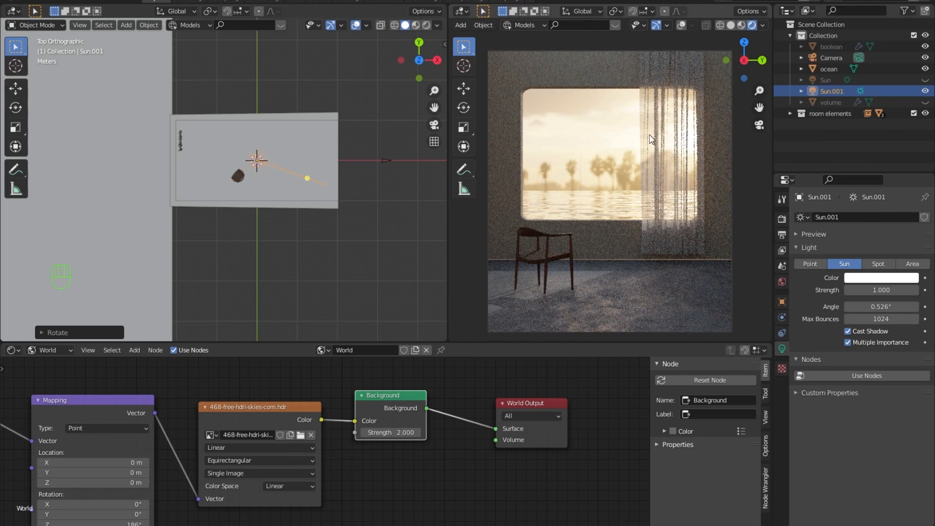
middle_click_drag(261, 281, 314, 206)
left_click(895, 279)
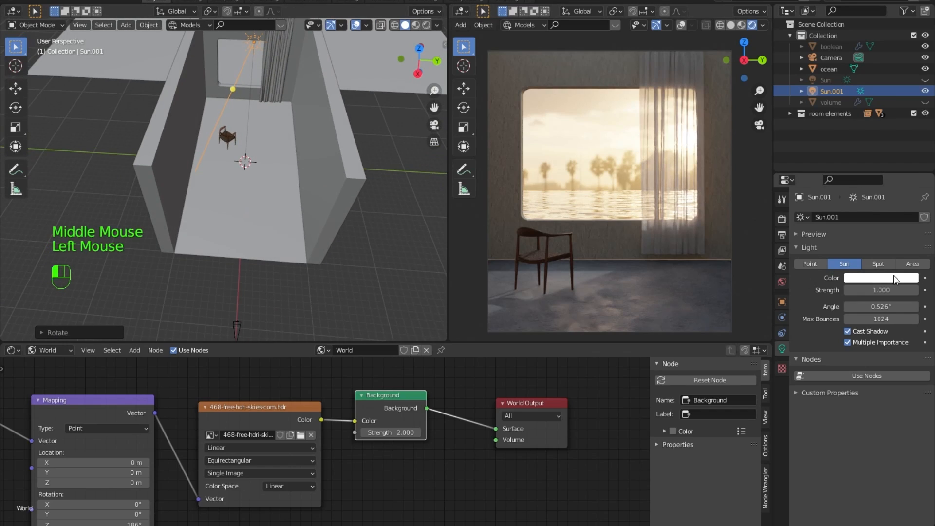
left_click(860, 176)
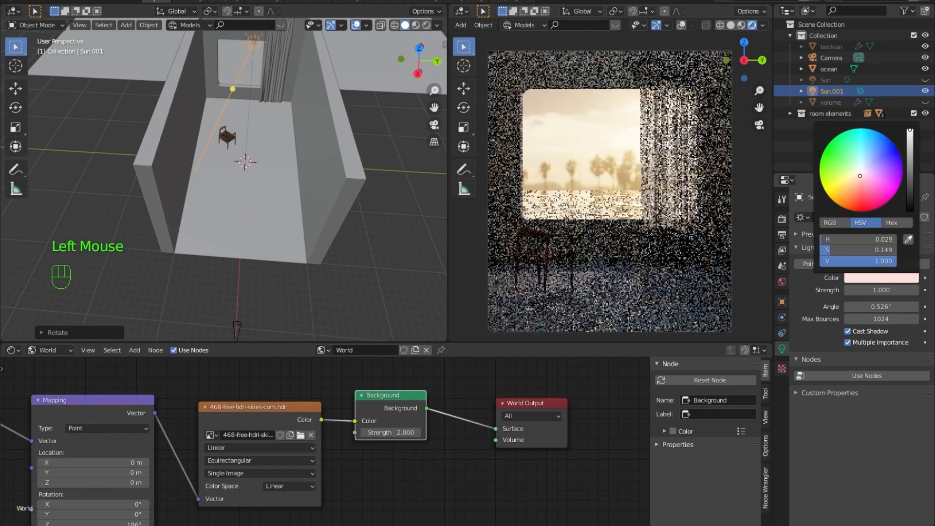
left_click_drag(861, 176, 857, 177)
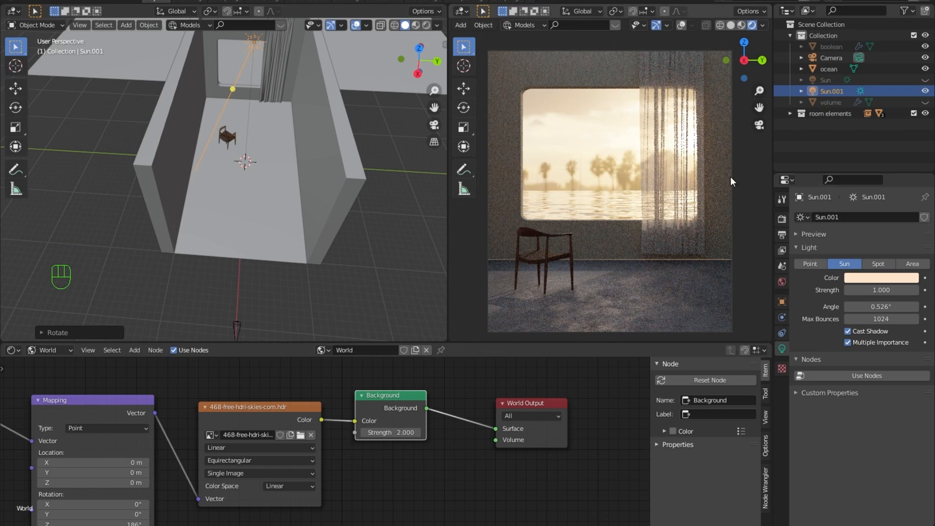
Step: Sample the sun light's color with the eyedropper from the bright sky in the rendered window view
left_click(887, 278)
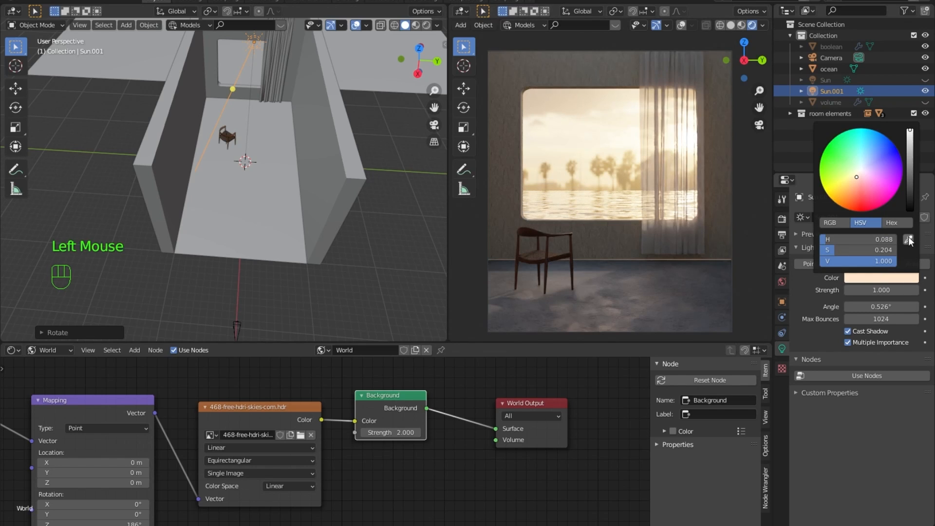
left_click(908, 237)
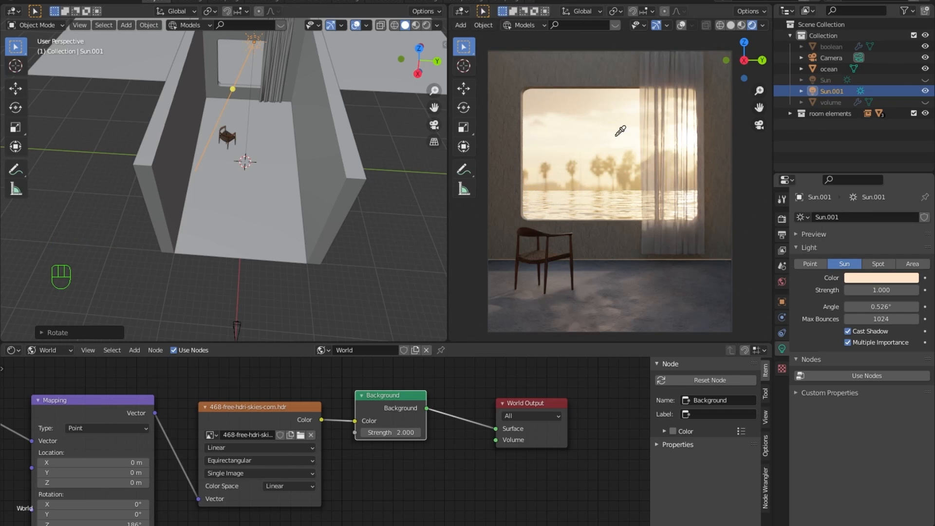
left_click(633, 143)
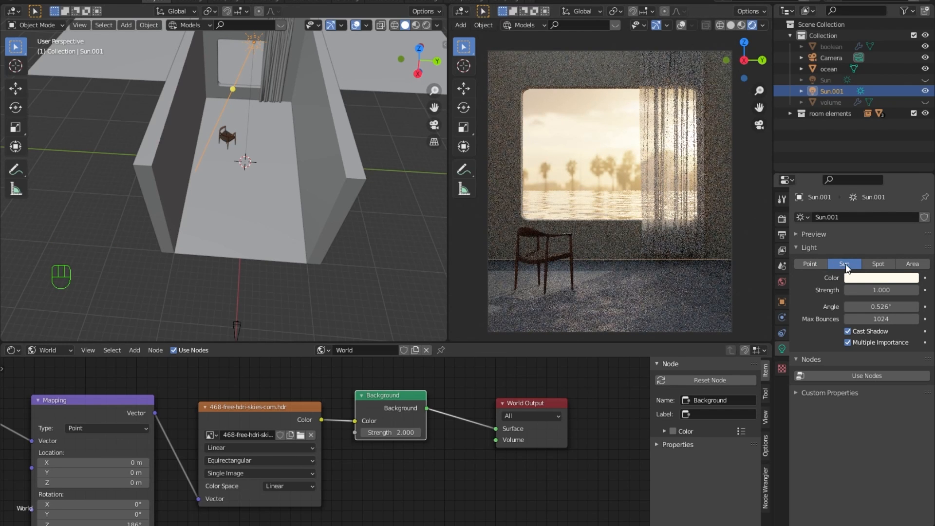
Step: Resample the sun light's color with the eyedropper from the warm haze just above the water in the rendered window view
left_click(882, 278)
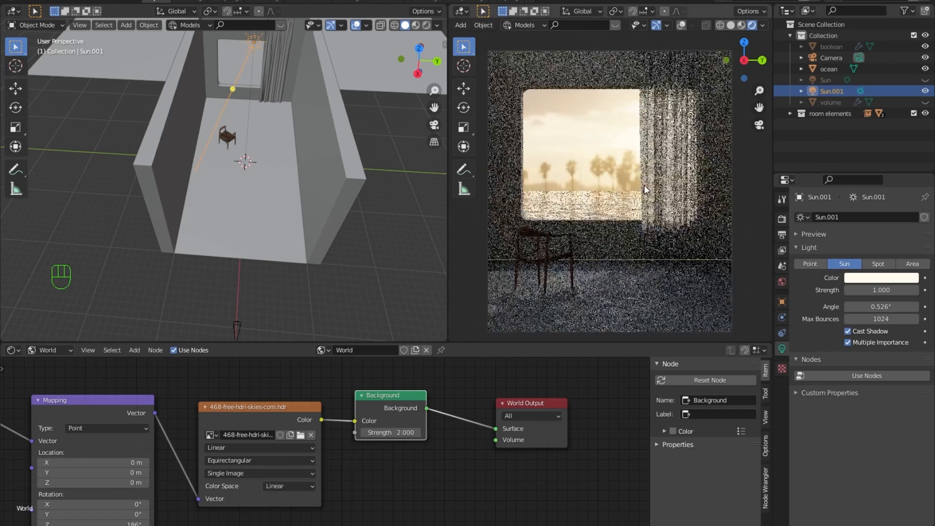
left_click(882, 278)
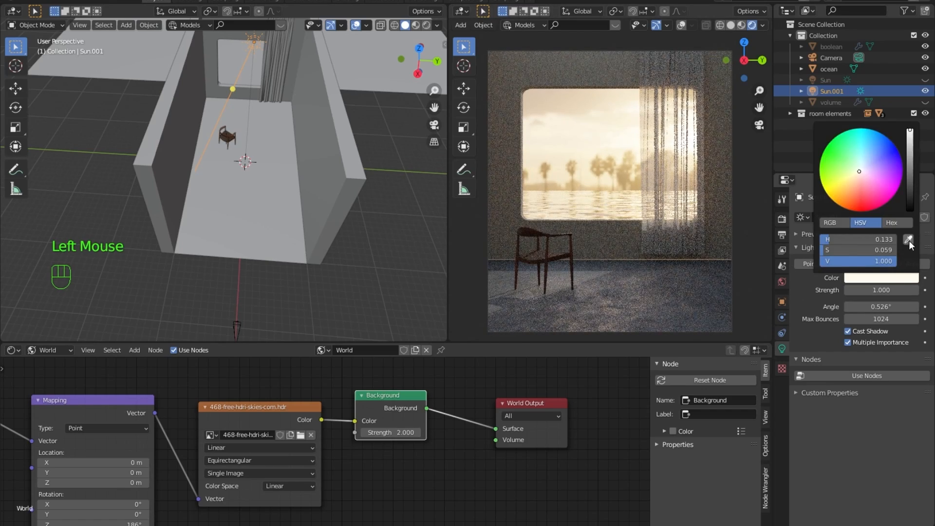
left_click(909, 241)
left_click(589, 178)
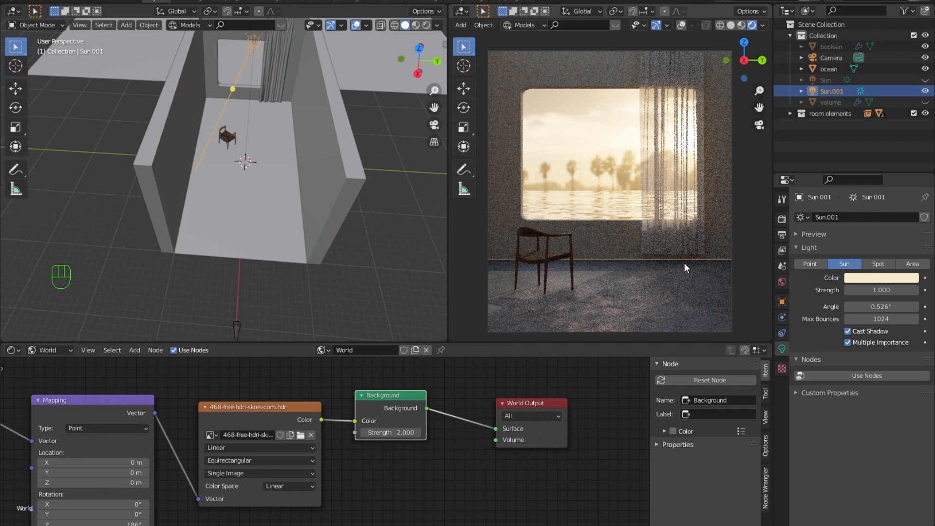
left_click(882, 275)
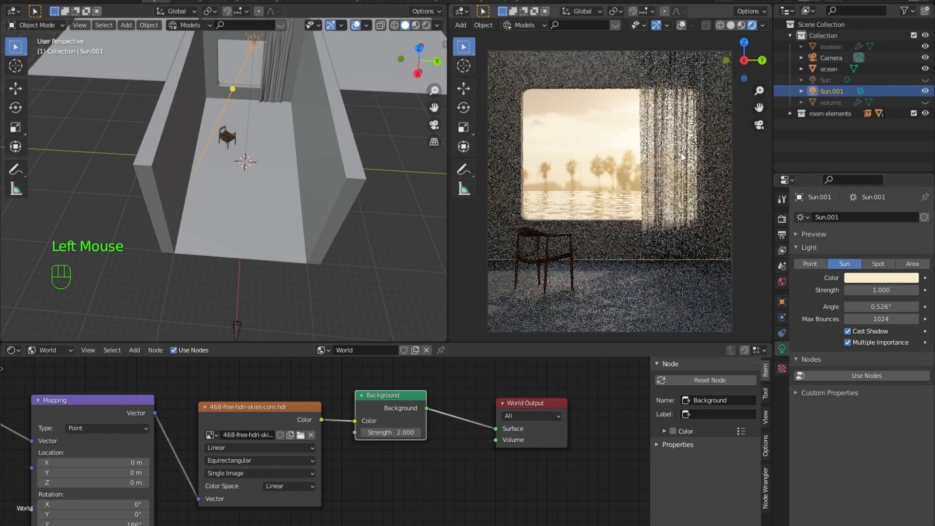
Step: Set the sun light's strength to 10
left_click(878, 289)
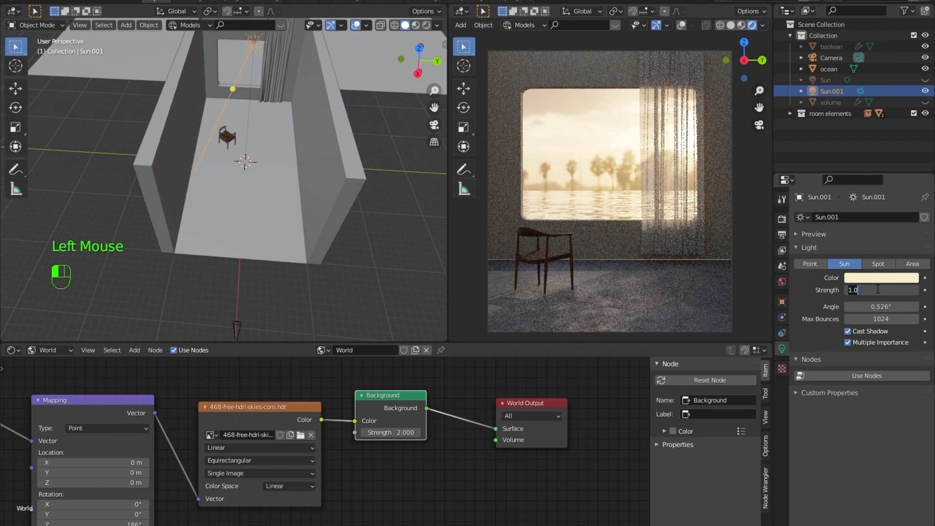
type("10")
key("Return")
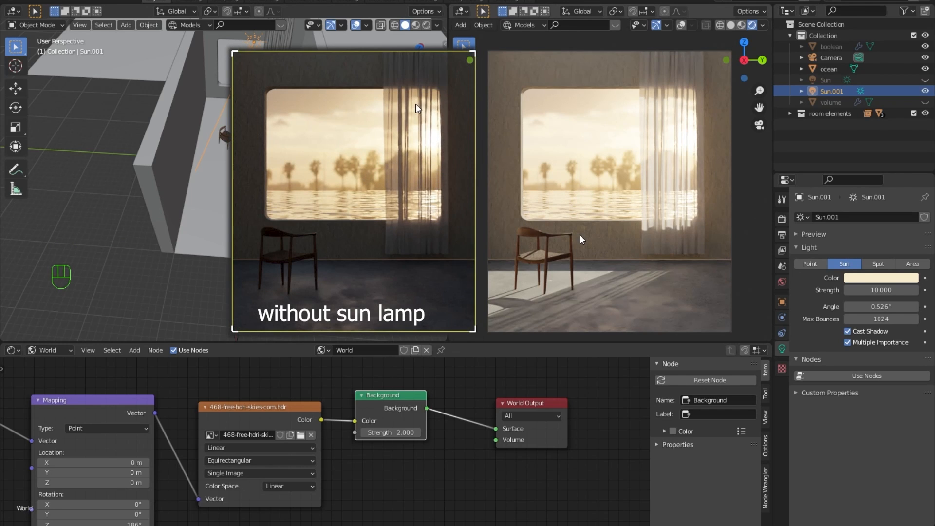
Step: Warm the sun light's color to a stronger orange with hue 0.086, saturation 0.311 and value 0.969
left_click(896, 279)
left_click_drag(860, 194, 854, 181)
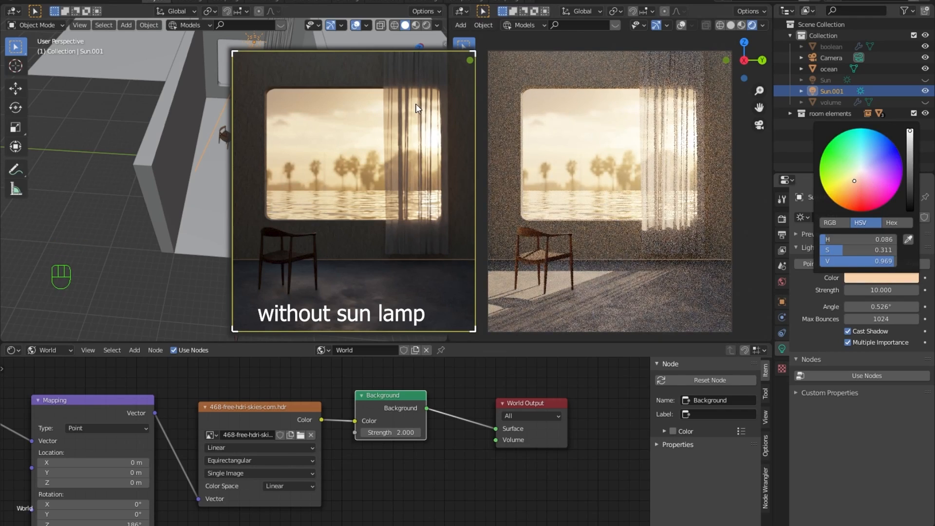
left_click(869, 456)
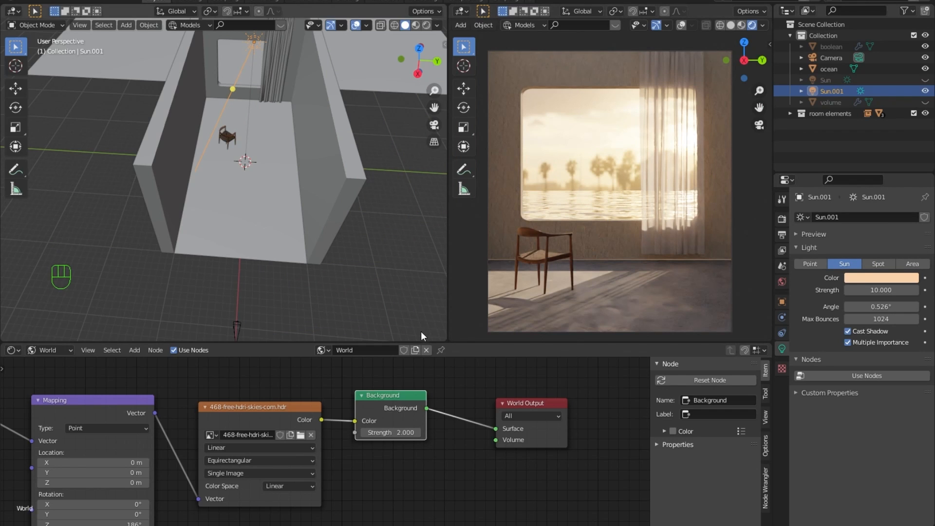
left_click(783, 218)
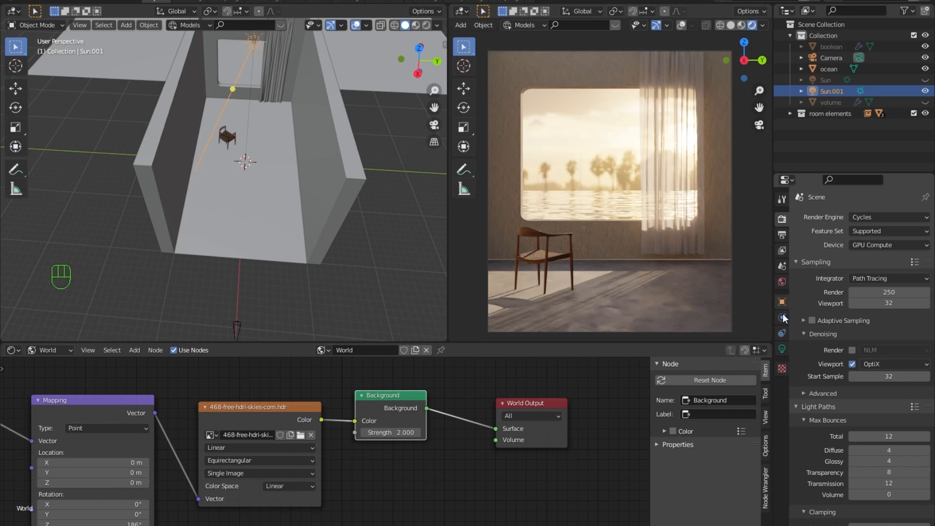
scroll(797, 303, "down", 3)
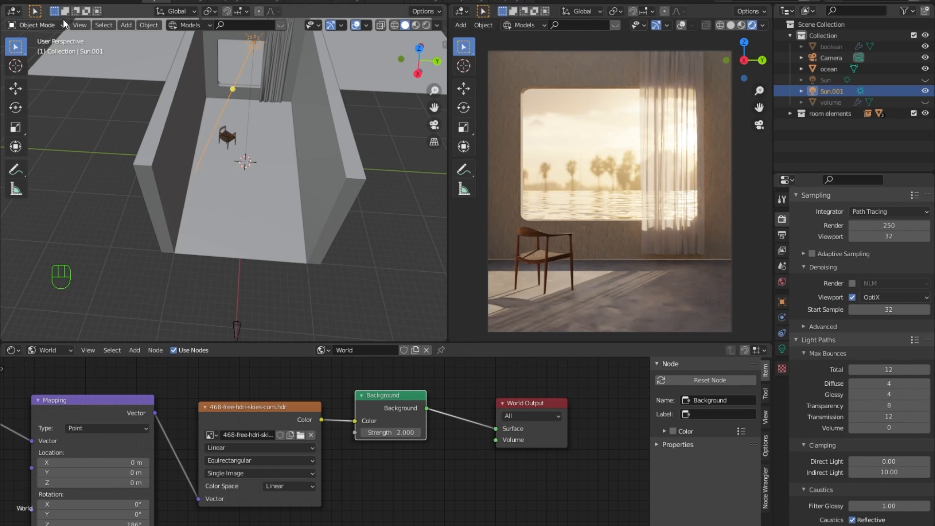
Step: Search the add-on preferences for "images" to check the Import Images as Planes add-on, and close the preferences
left_click(43, 4)
left_click(100, 155)
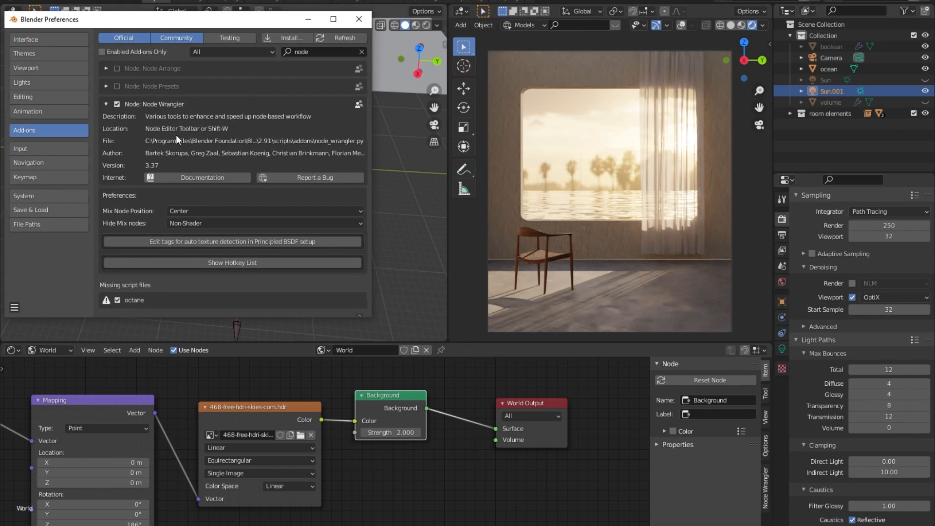
left_click(362, 52)
left_click(346, 50)
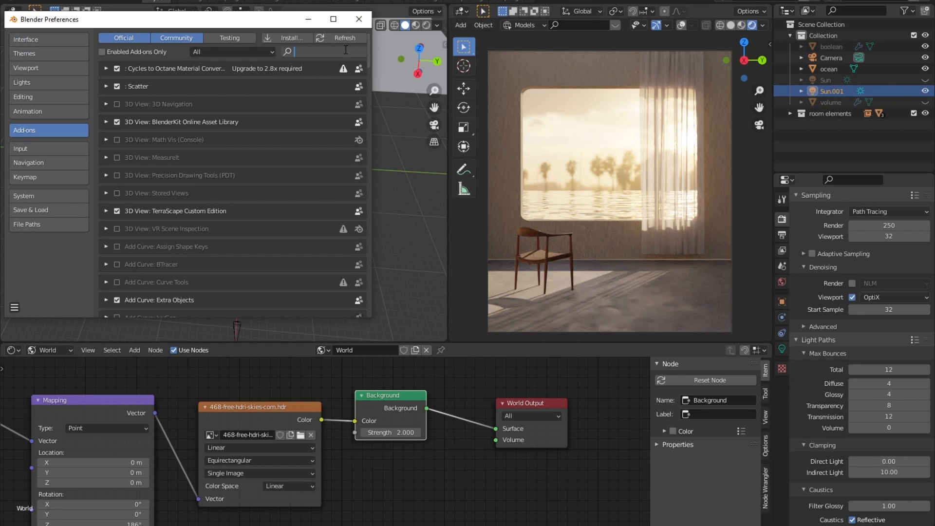
type("images")
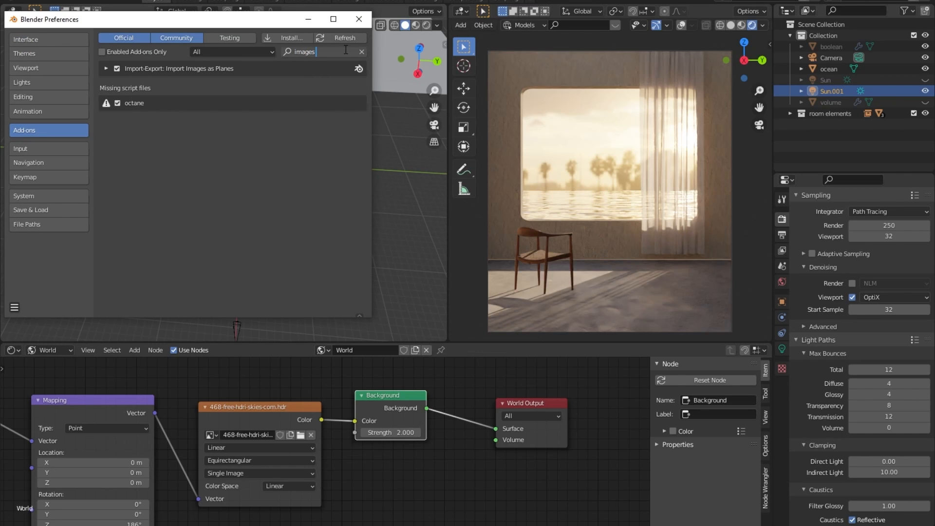
key("Return")
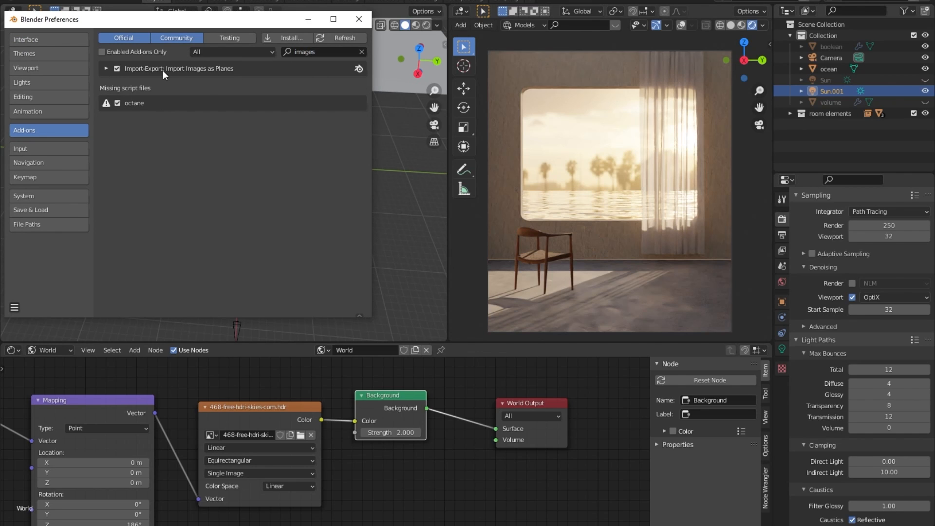
left_click(350, 24)
left_click(410, 171)
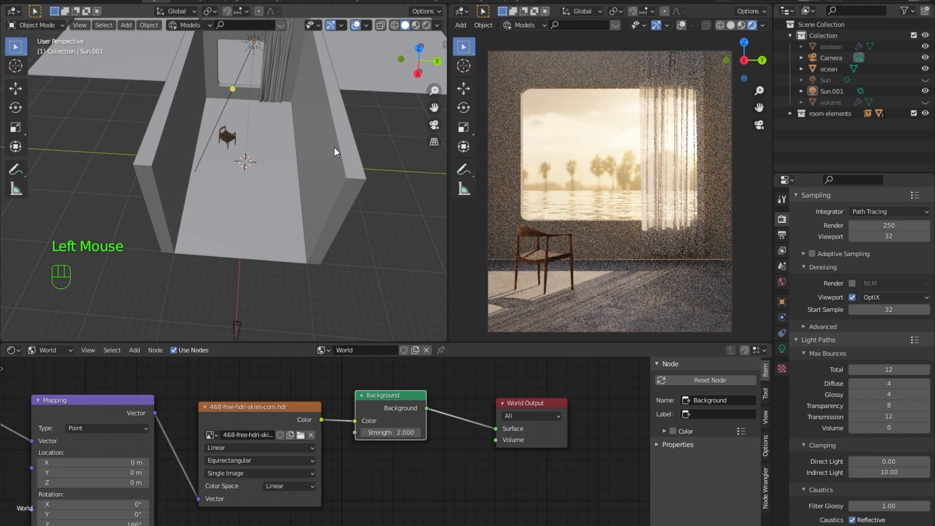
Step: Switch the node editor from world shading to object shading
key("shift+a")
mouse_move(315, 142)
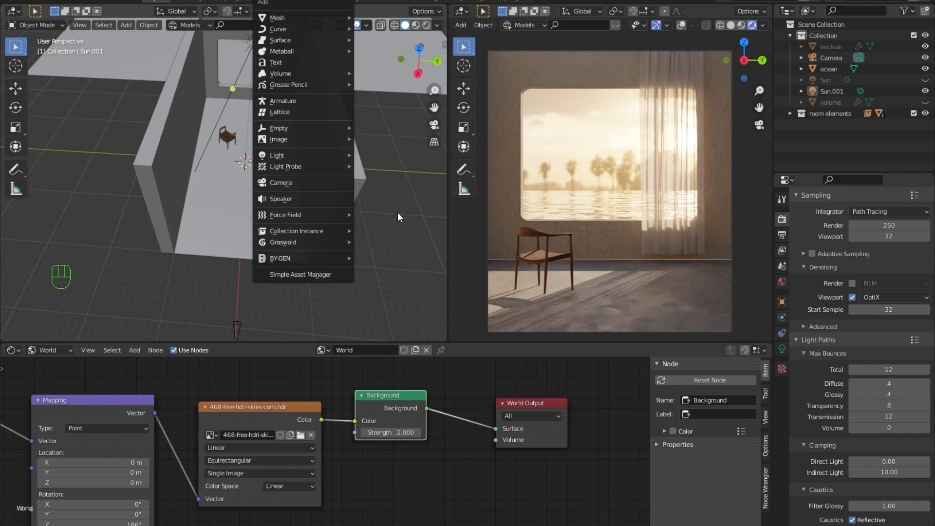
middle_click_drag(411, 194, 385, 181, "shift")
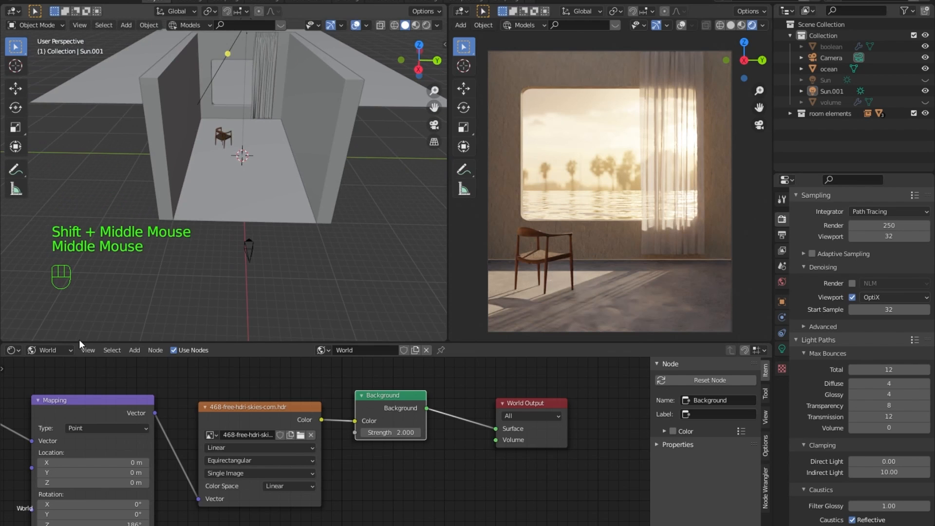
left_click(58, 350)
left_click(65, 364)
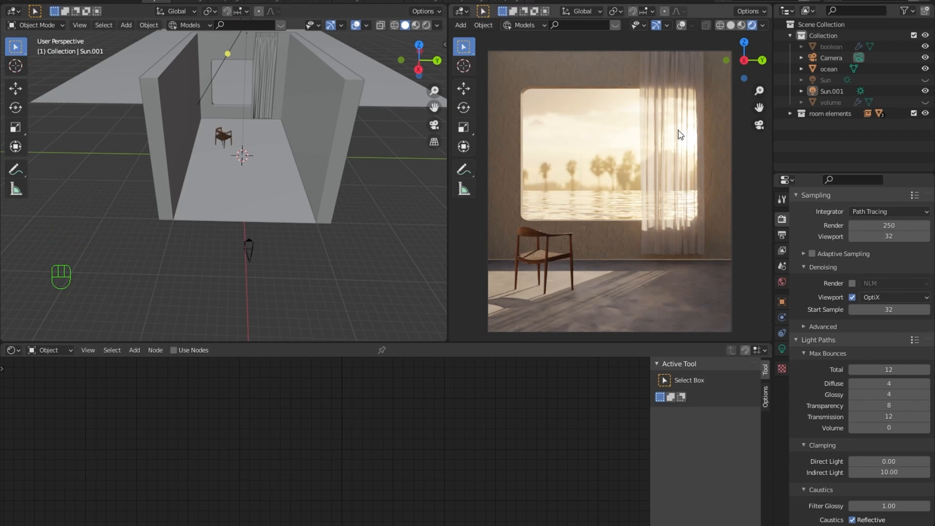
Step: Enable the Transparent film option in the render settings
left_click(781, 220)
left_click(781, 220)
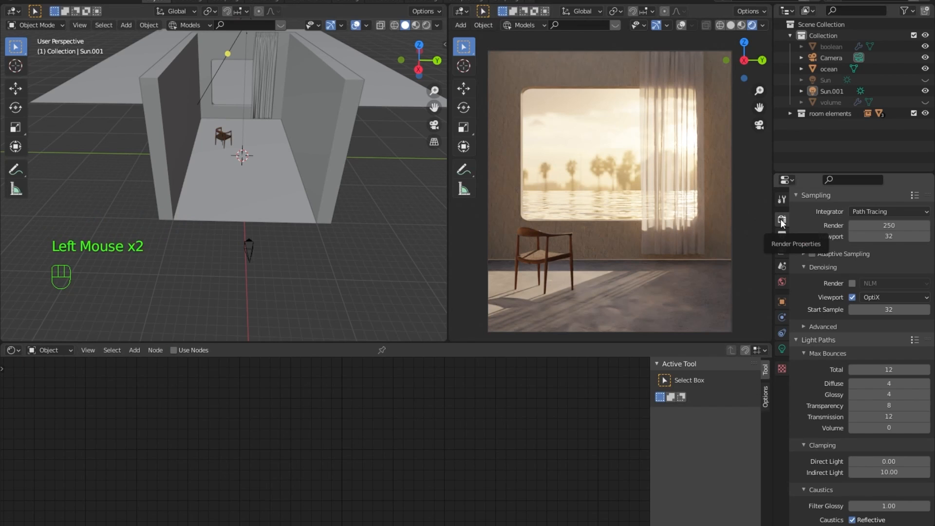
scroll(795, 321, "down", 12)
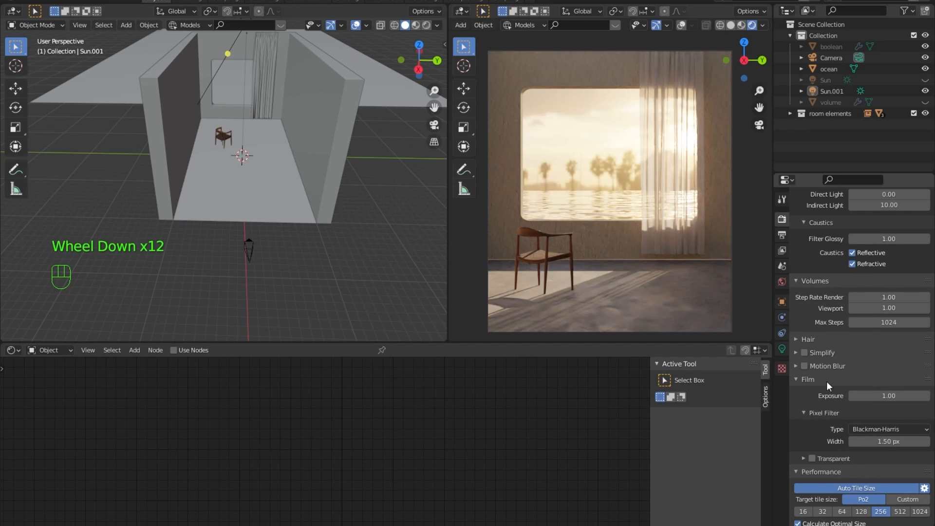
left_click(812, 458)
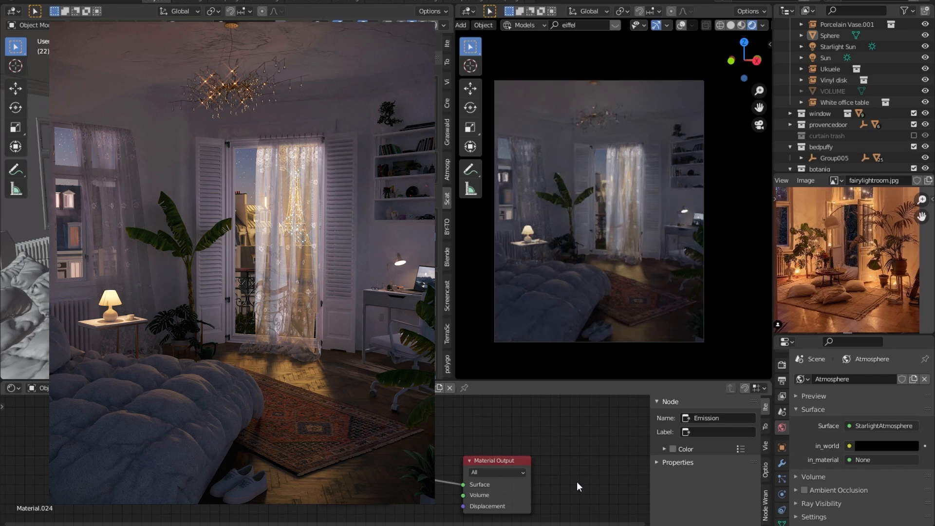
Step: Examine the night bedroom scene and the buildings outside it, and select the Starlight Sun light
middle_click_drag(203, 305, 214, 249)
scroll(212, 300, "down", 10)
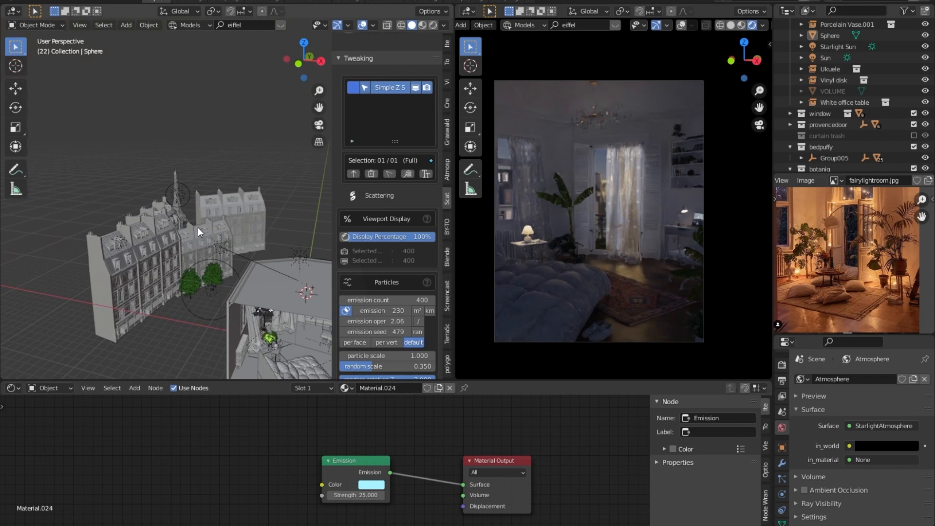
middle_click_drag(233, 312, 227, 278)
scroll(201, 211, "up", 2)
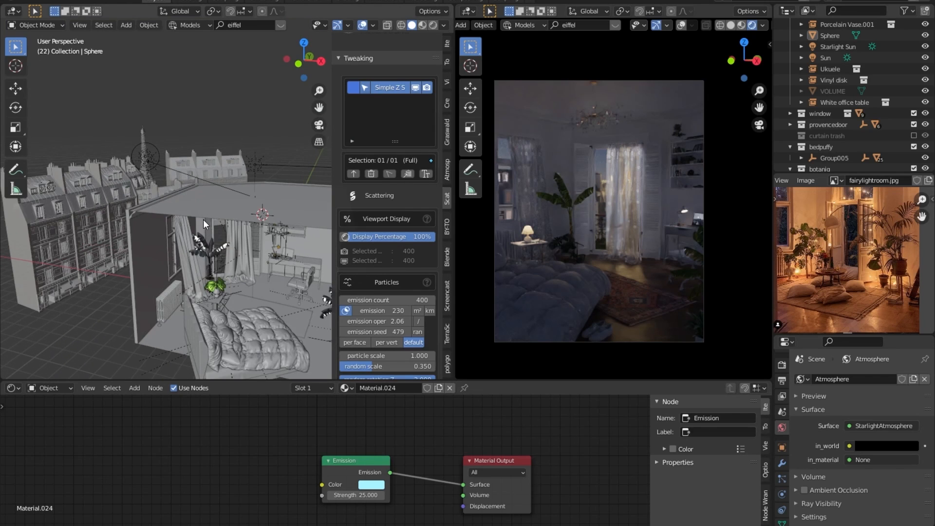
scroll(829, 102, "up", 3)
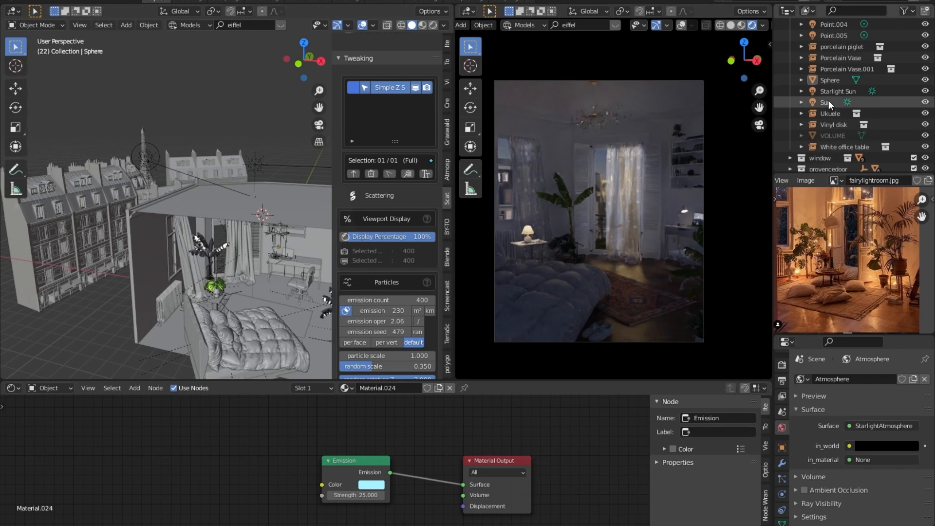
left_click(829, 101)
left_click(836, 92)
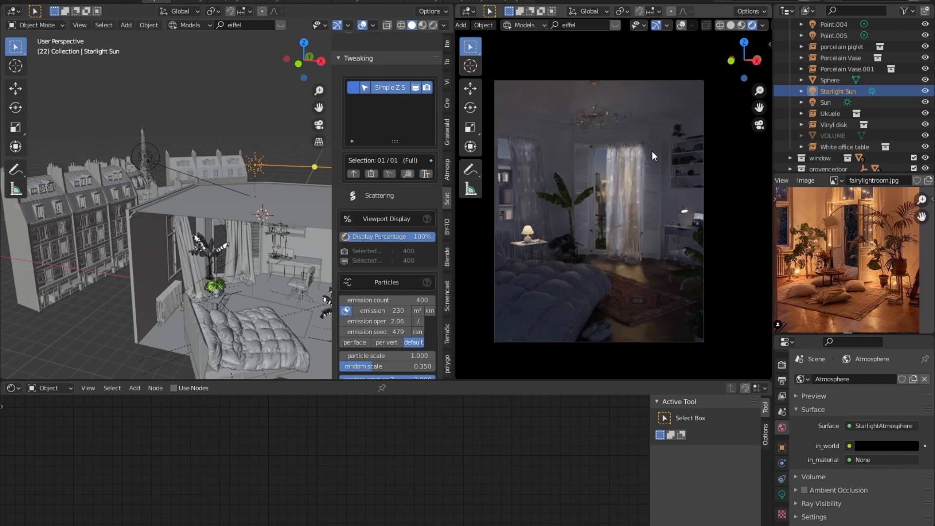
middle_click_drag(254, 243, 241, 240)
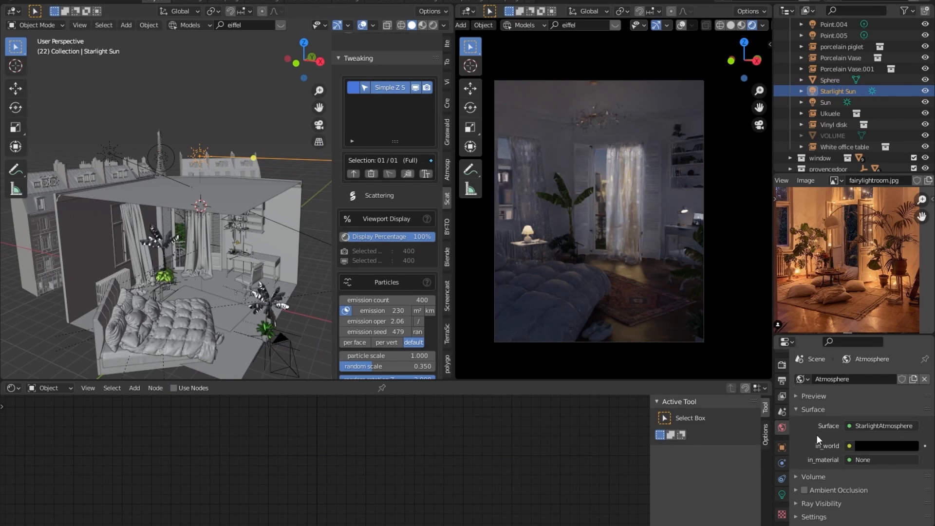
Step: Review the bedroom world's Starlight Atmosphere settings, including the sun lamp, atmosphere colors, Mie scattering and stars
scroll(817, 429, "down", 6)
scroll(817, 408, "down", 6)
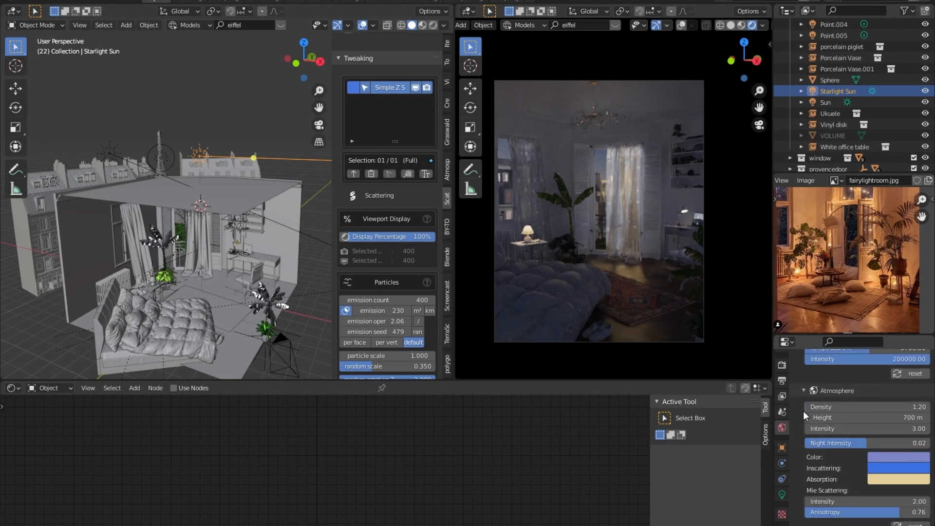
scroll(802, 419, "down", 3)
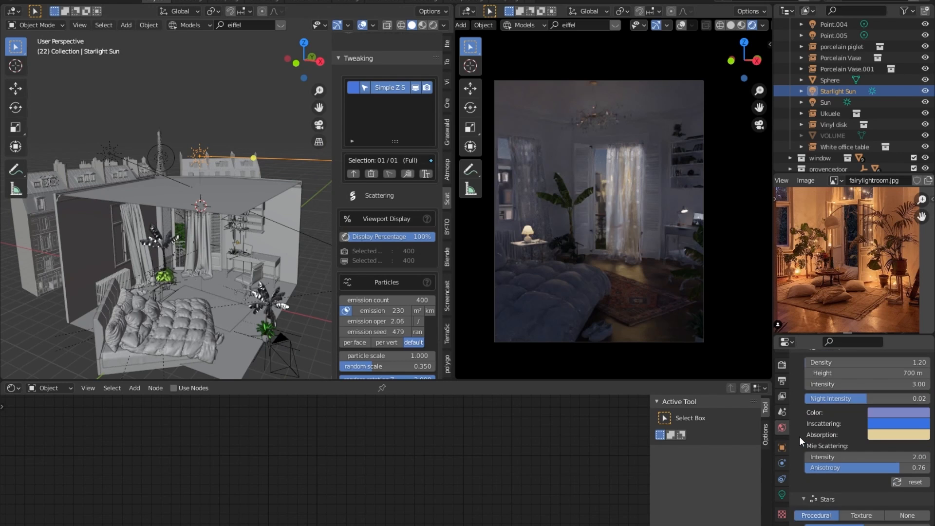
scroll(805, 424, "down", 2)
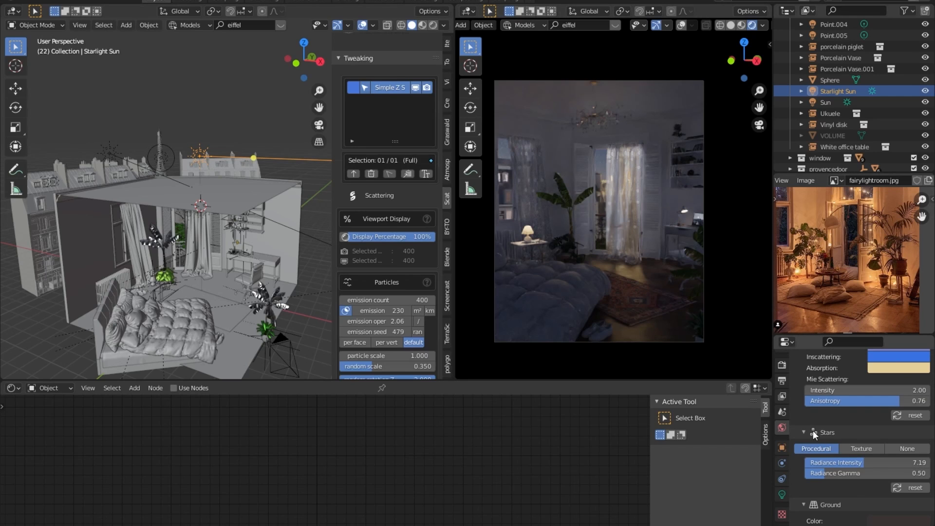
scroll(814, 431, "up", 3)
scroll(812, 429, "up", 3)
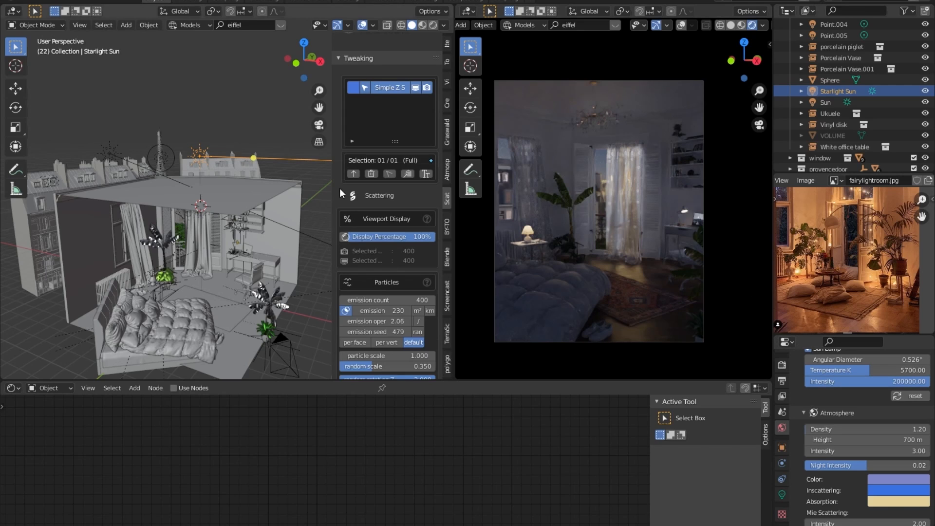
Step: Select the bedroom scene's separate Sun light and inspect its color and strength settings
left_click(824, 101)
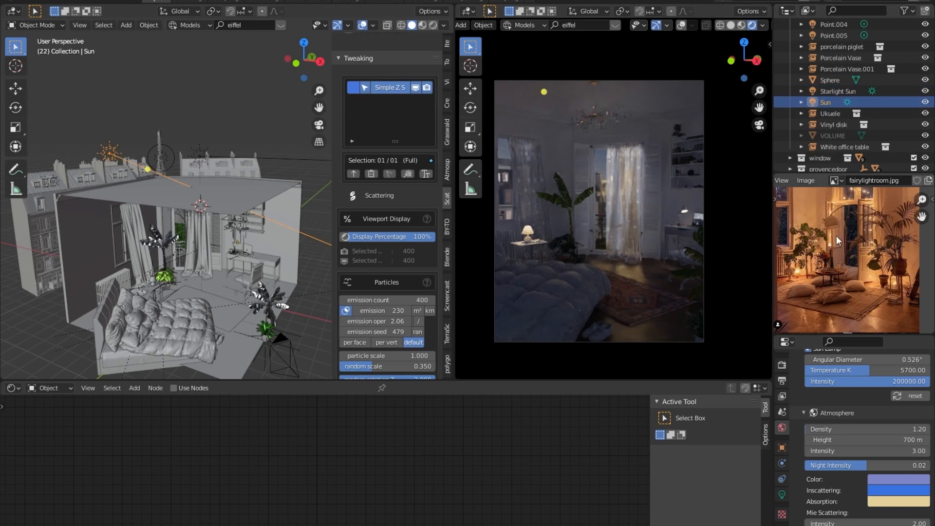
left_click(782, 495)
left_click(863, 405)
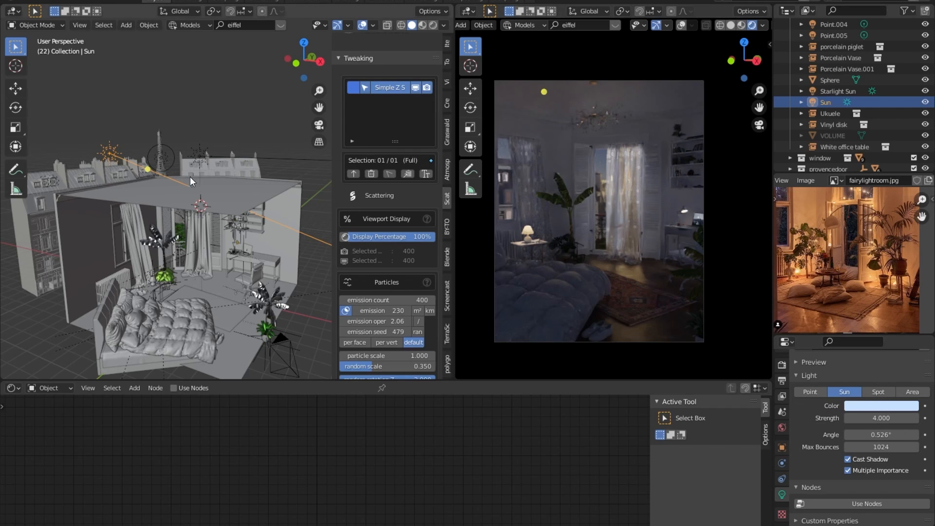
Step: Select the Eiffel Tower model standing behind the Parisian buildings outside the bedroom
scroll(187, 177, "up", 5)
middle_click_drag(186, 178, 194, 261, "shift")
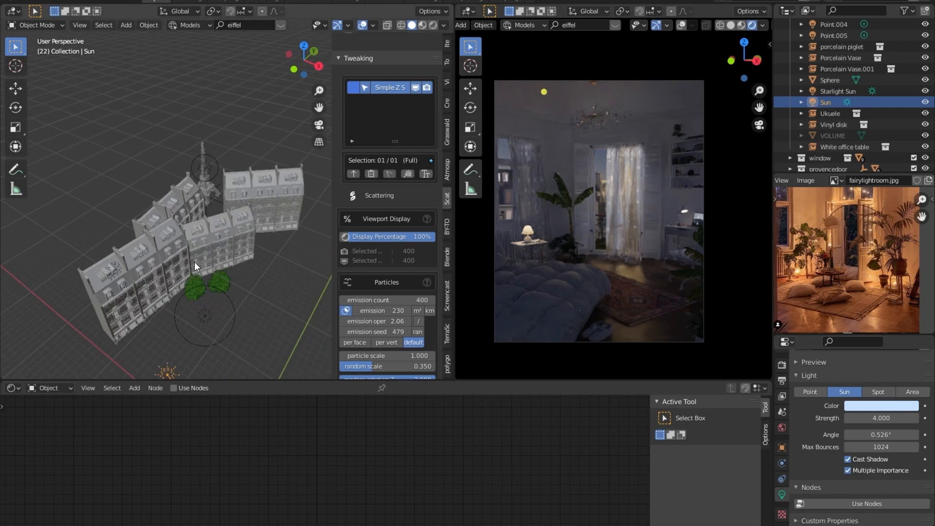
scroll(210, 221, "up", 4)
scroll(209, 221, "up", 3)
middle_click_drag(201, 177, 317, 325, "shift")
scroll(264, 293, "up", 1)
middle_click_drag(264, 293, 124, 149)
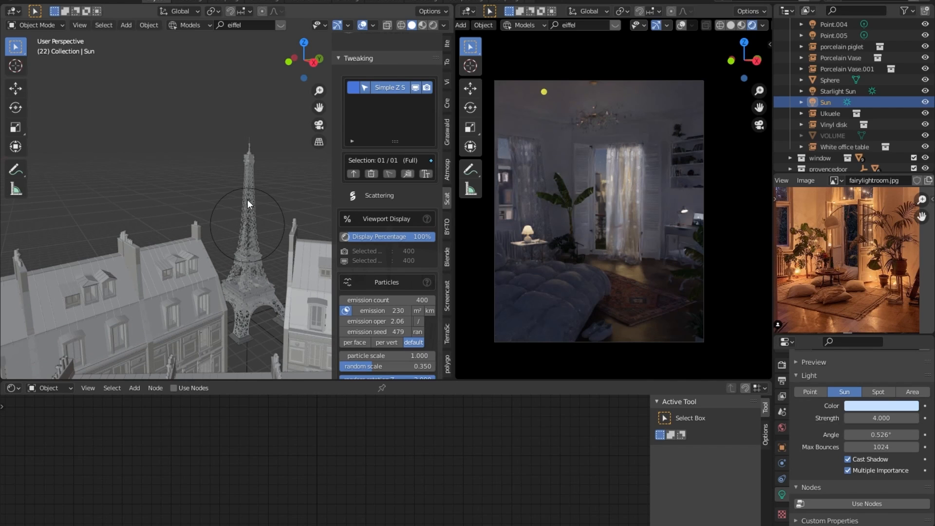
middle_click_drag(237, 266, 133, 115, "shift")
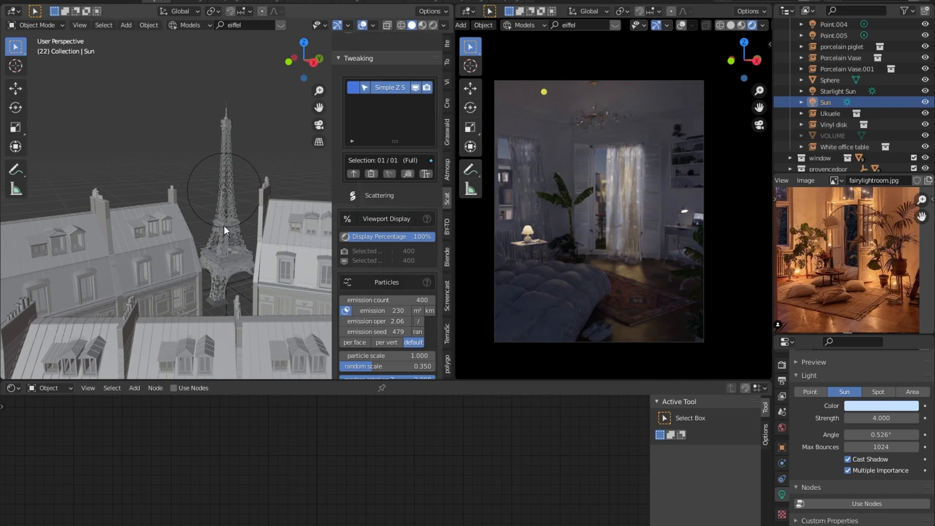
left_click(229, 255)
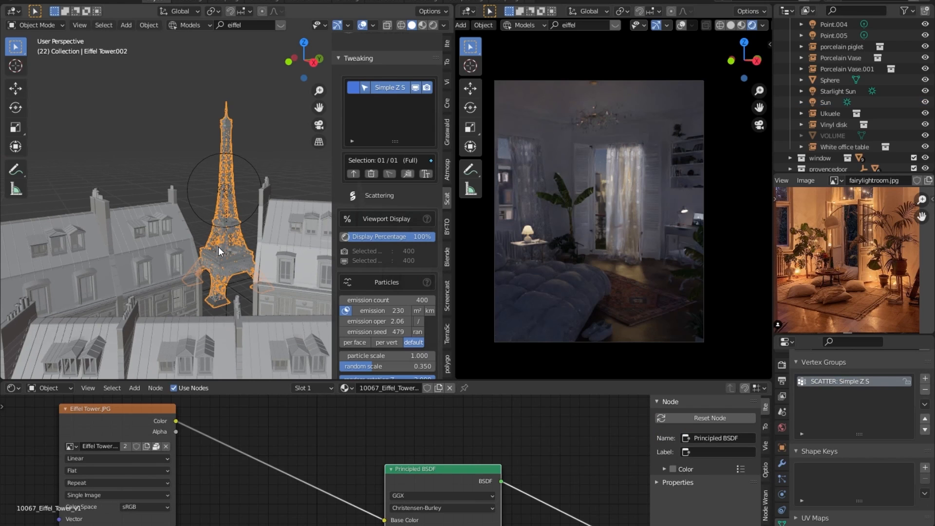
Step: Examine the Eiffel Tower's placement among the buildings and its lattice structure up close
scroll(233, 245, "down", 4)
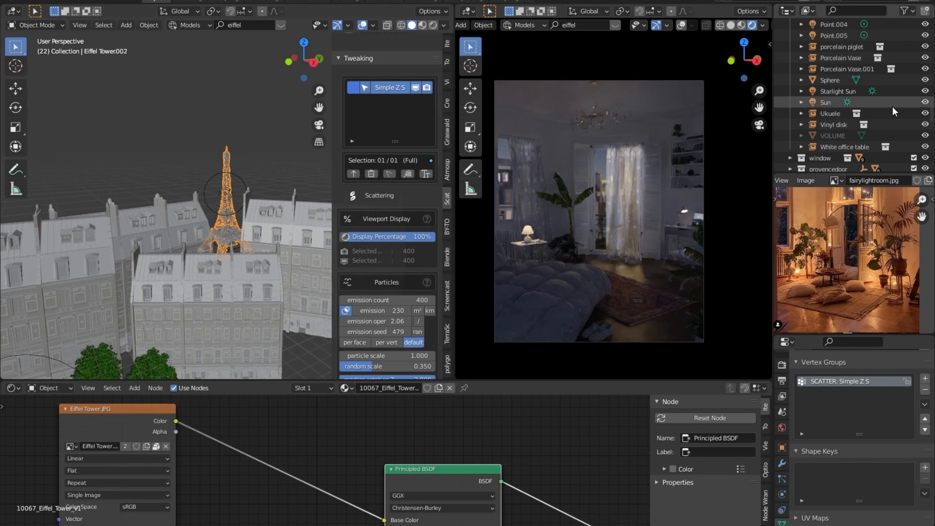
scroll(886, 117, "down", 5)
scroll(292, 244, "down", 8)
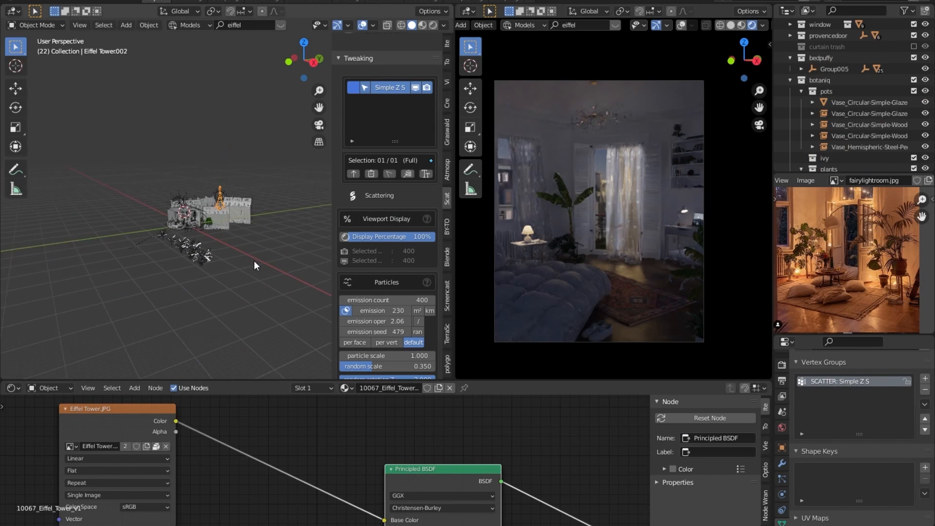
mouse_move(244, 260)
middle_mouse_down()
mouse_move(282, 255)
mouse_move(224, 248)
mouse_move(253, 266)
middle_mouse_up()
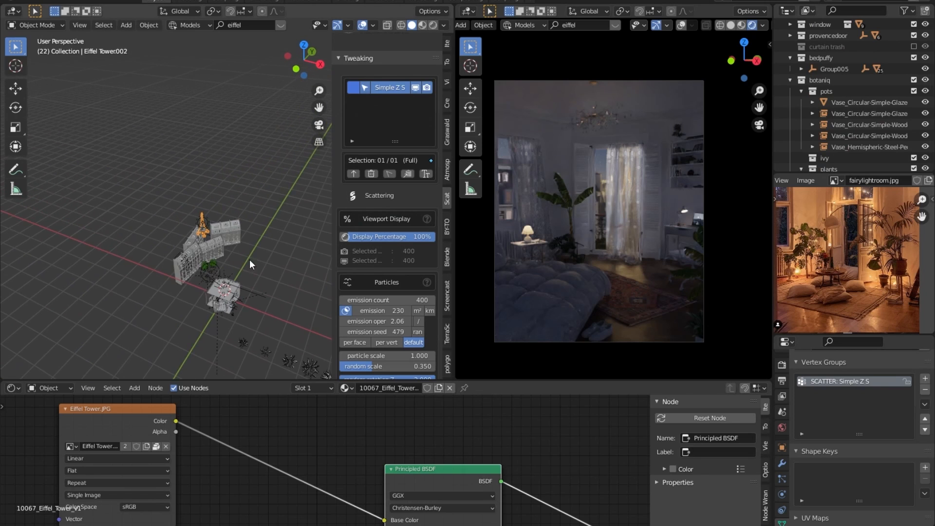
scroll(217, 254, "up", 5)
scroll(217, 250, "up", 3)
middle_click_drag(165, 296, 197, 201, "shift")
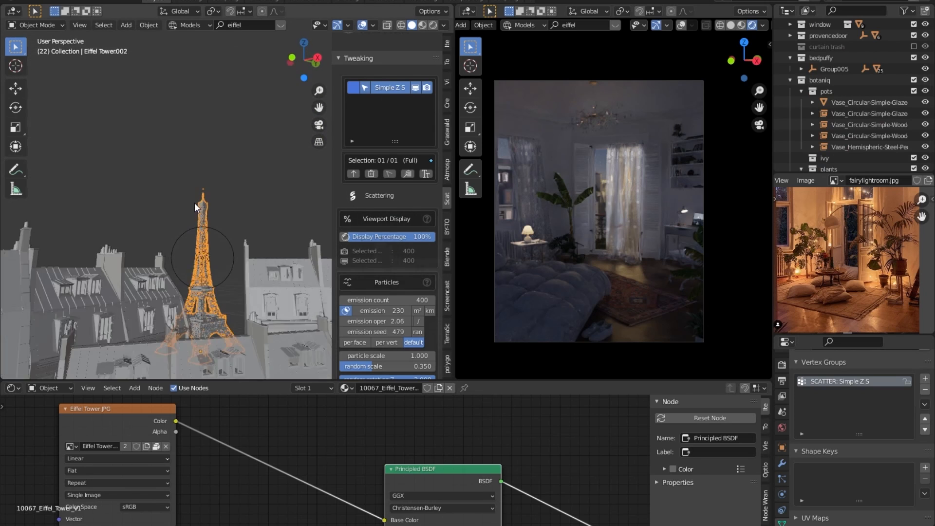
scroll(209, 214, "up", 5)
scroll(206, 317, "up", 6)
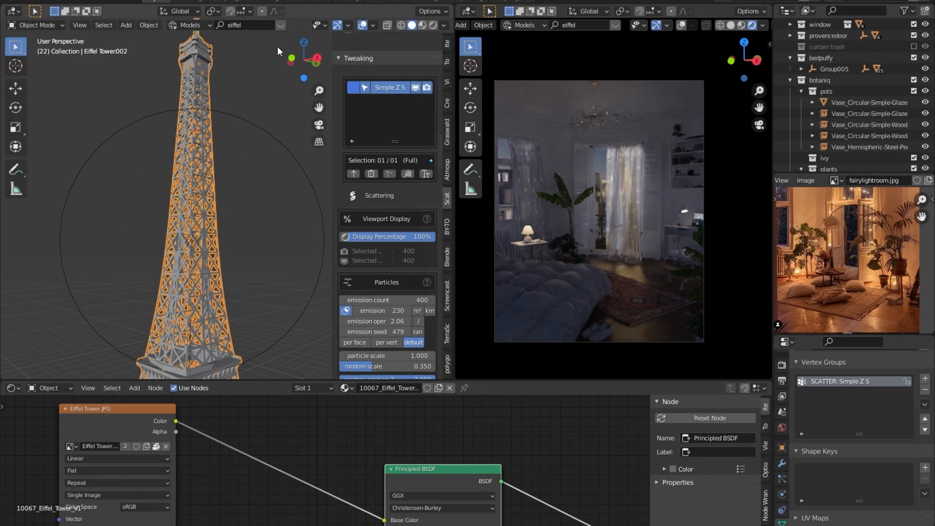
Step: Inspect the Eiffel Tower's Simple Z S scatter particle system and its material slots
left_click(783, 479)
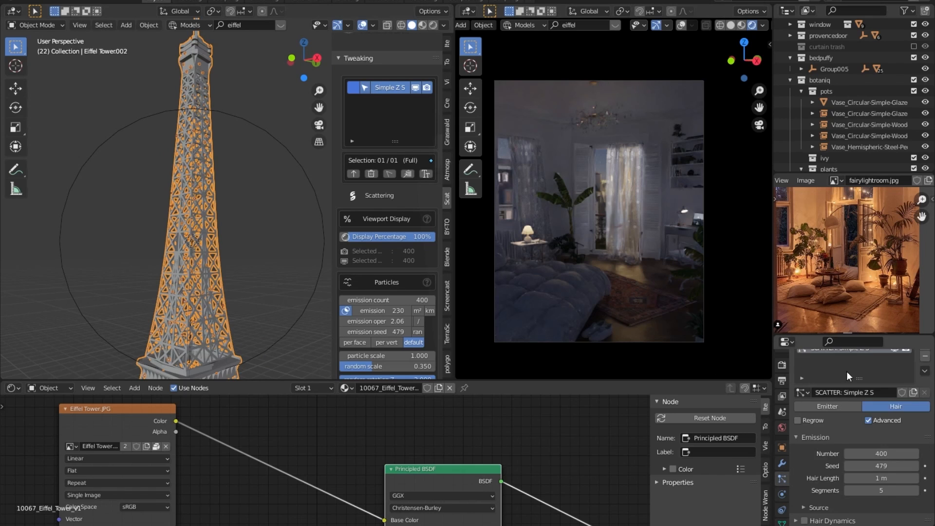
scroll(846, 385, "up", 2)
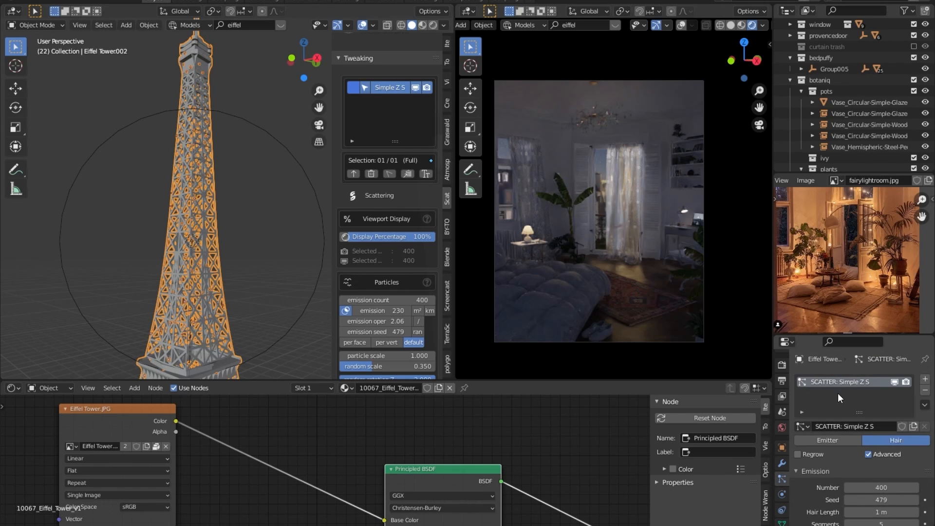
scroll(837, 393, "down", 1)
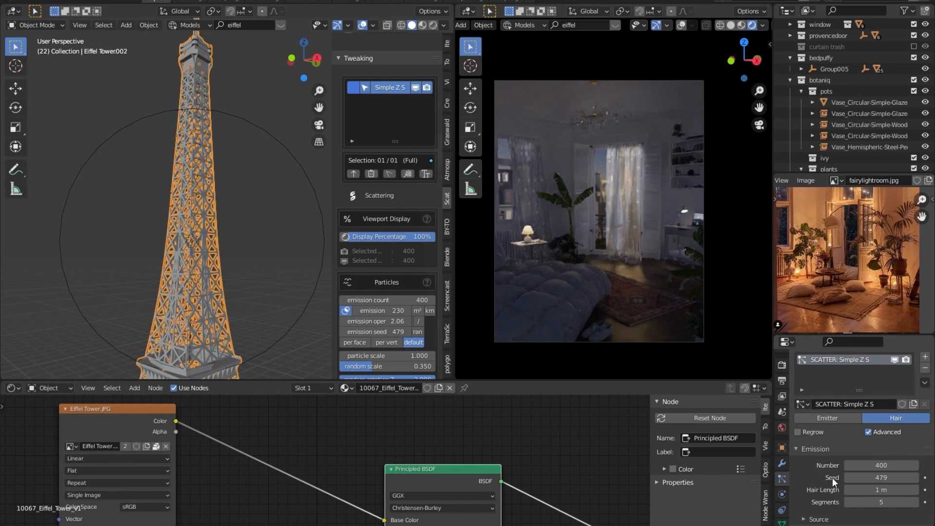
scroll(828, 475, "down", 2)
scroll(778, 480, "down", 3)
left_click(782, 494)
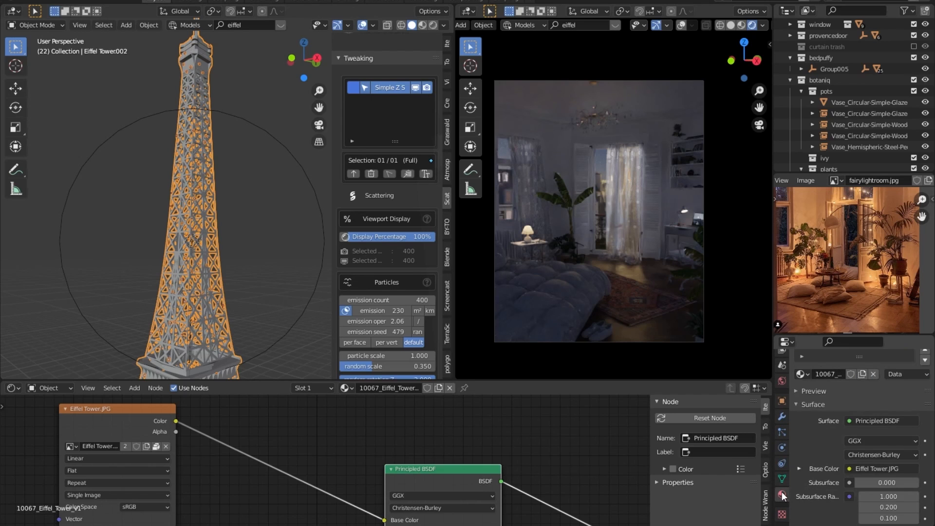
scroll(815, 455, "up", 3)
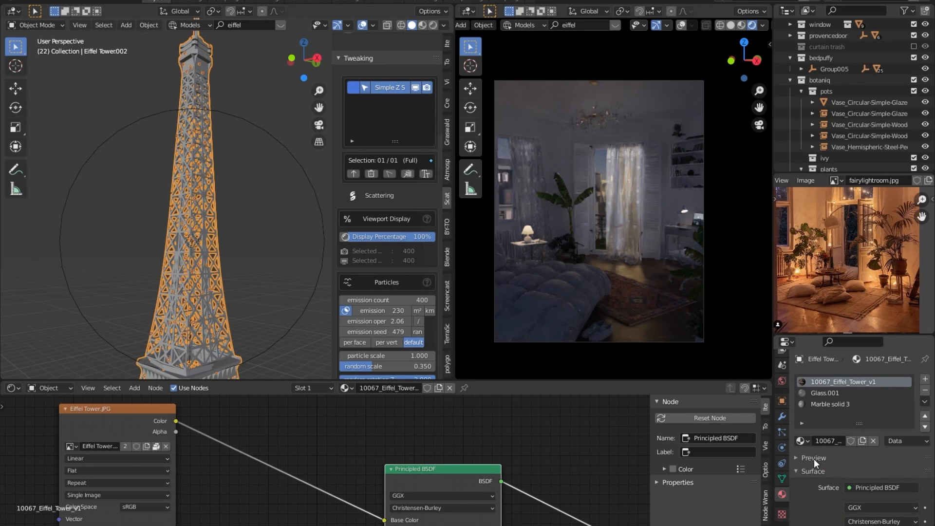
Step: Select the Sphere object and inspect the color and strength of its emission material
left_click(791, 80)
left_click(790, 125)
scroll(793, 110, "down", 10)
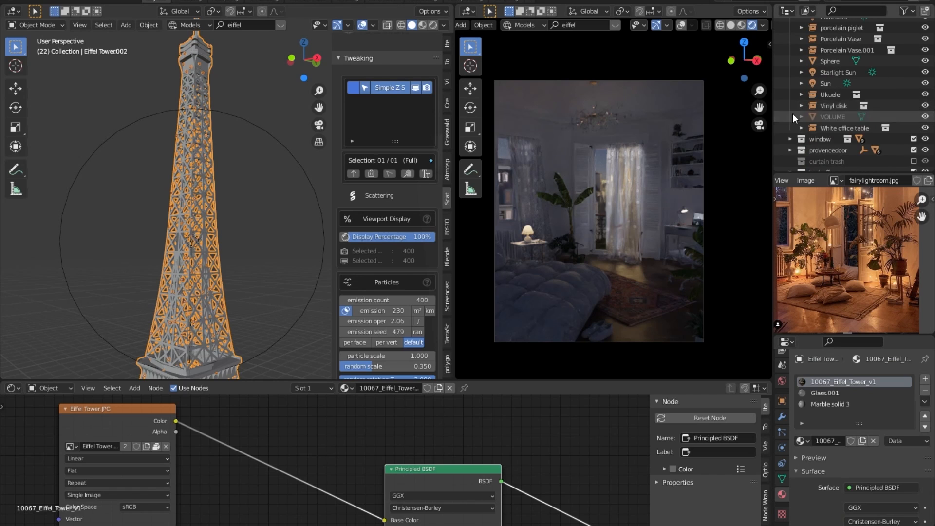
left_click(828, 128)
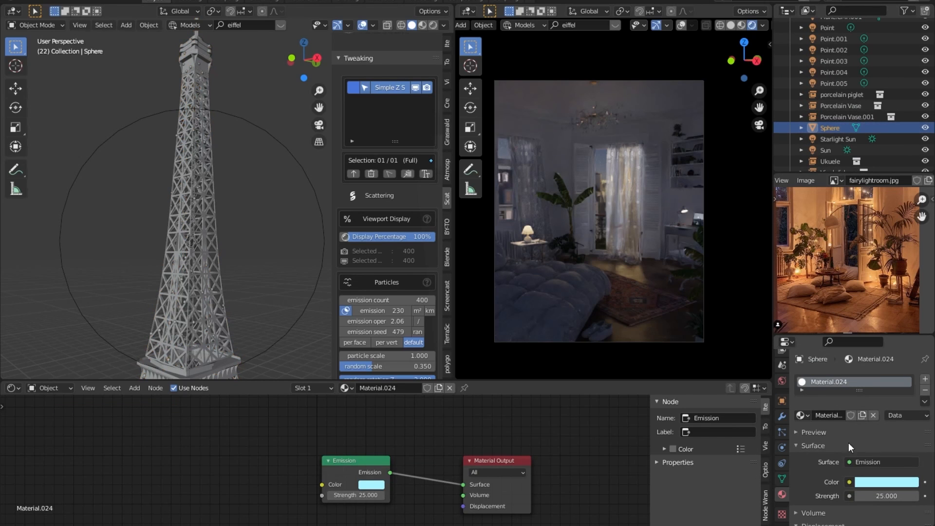
left_click(902, 483)
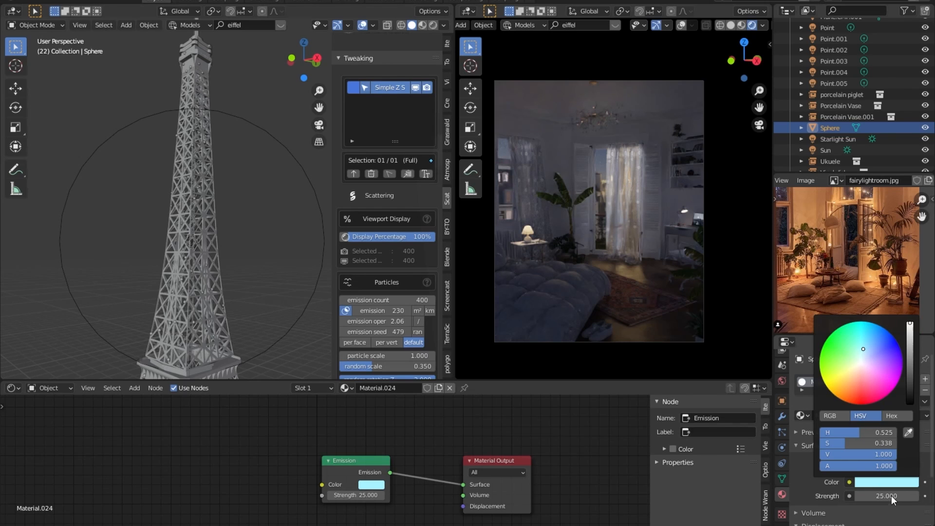
scroll(195, 247, "up", 2)
scroll(195, 252, "down", 4)
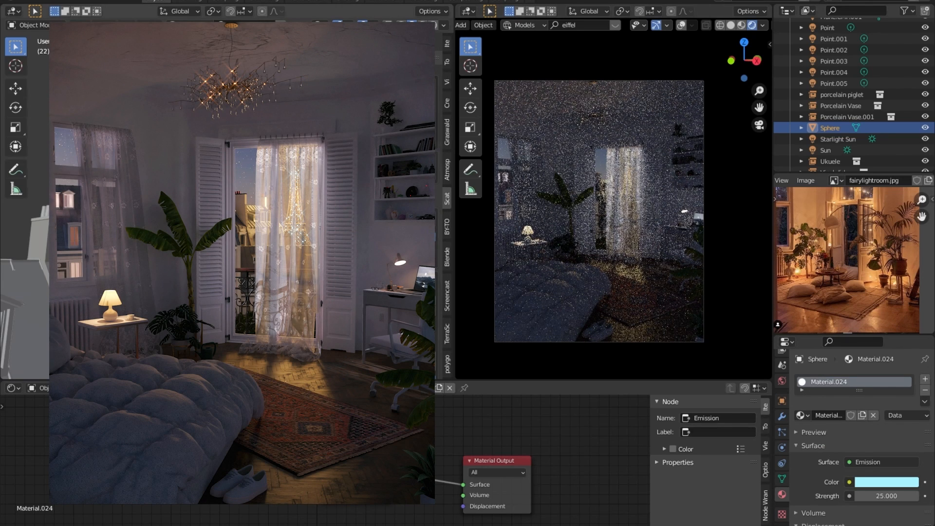
Step: Select the large point light beside the Eiffel Tower and inspect its color, power and radius
middle_click_drag(244, 195, 314, 258)
middle_click_drag(234, 195, 205, 212)
middle_click_drag(214, 244, 208, 210)
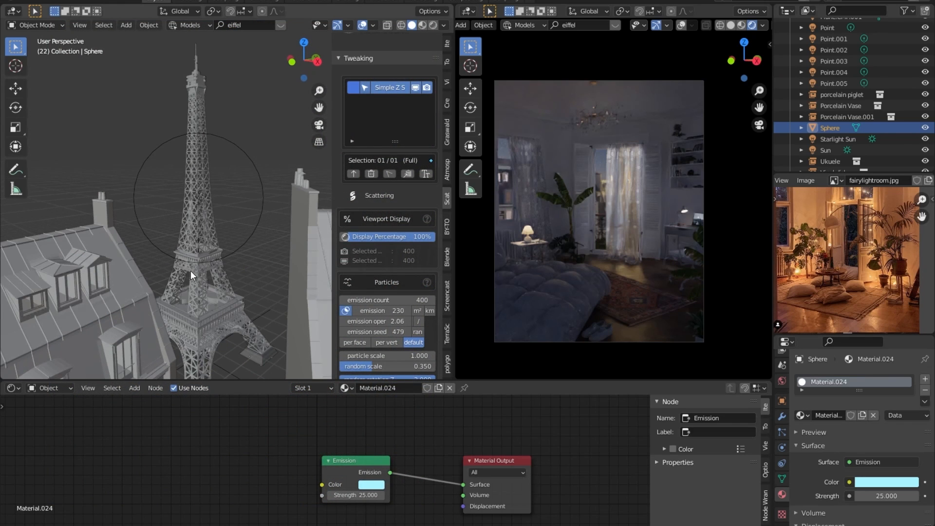
middle_click_drag(203, 230, 209, 256)
scroll(229, 268, "up", 5)
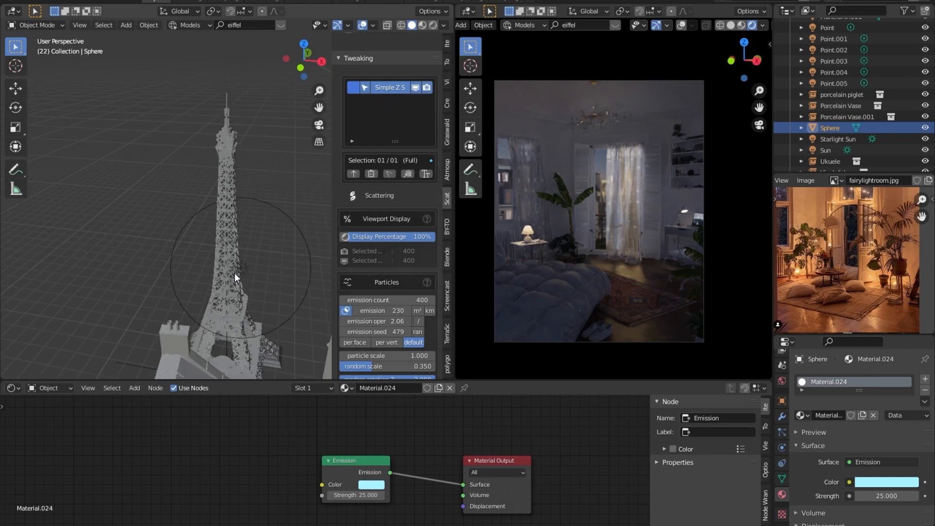
left_click(247, 295)
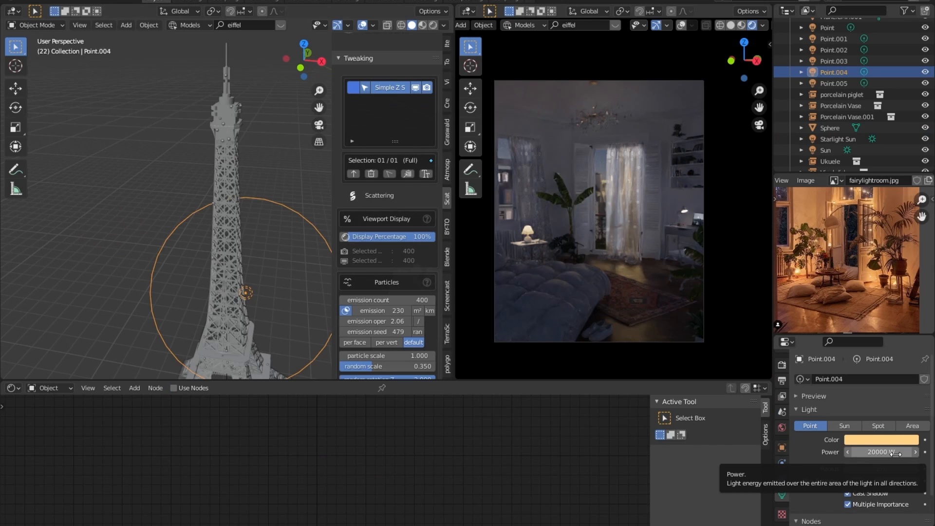
scroll(821, 460, "down", 2)
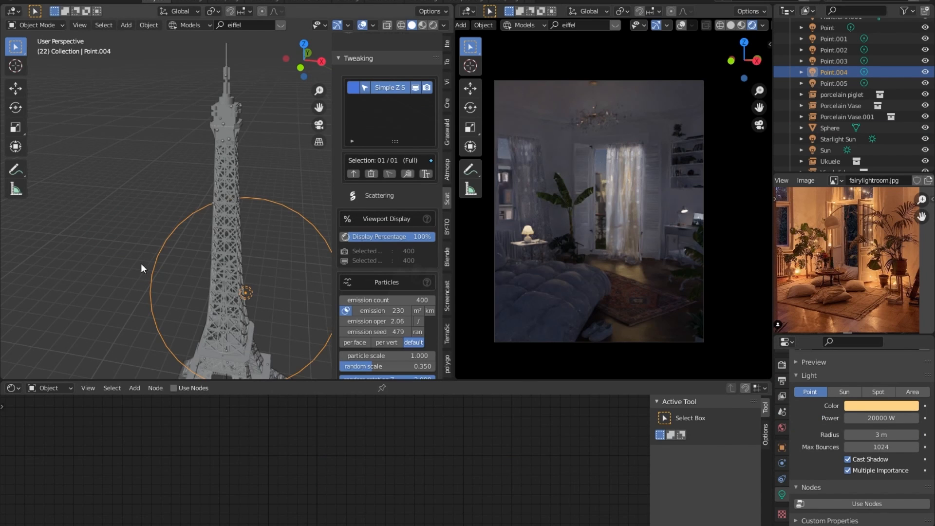
Step: Select the point lights Point.001 and Point.002 in the roof dormer windows and inspect their light settings
middle_click_drag(211, 264, 211, 216)
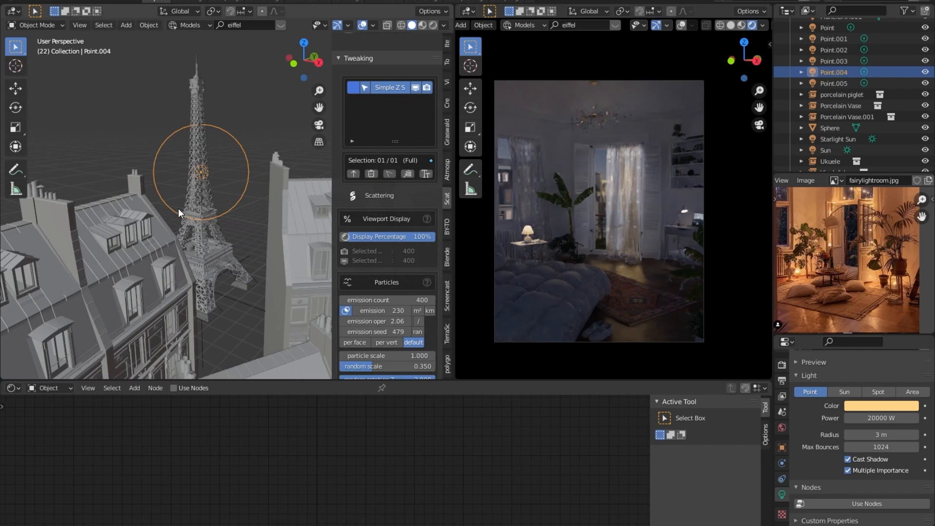
middle_click_drag(169, 230, 190, 209)
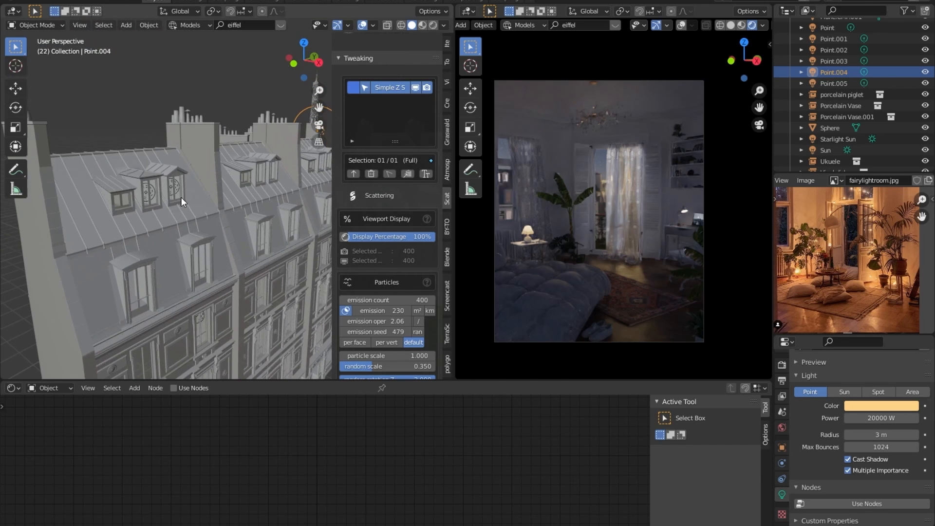
left_click(174, 186)
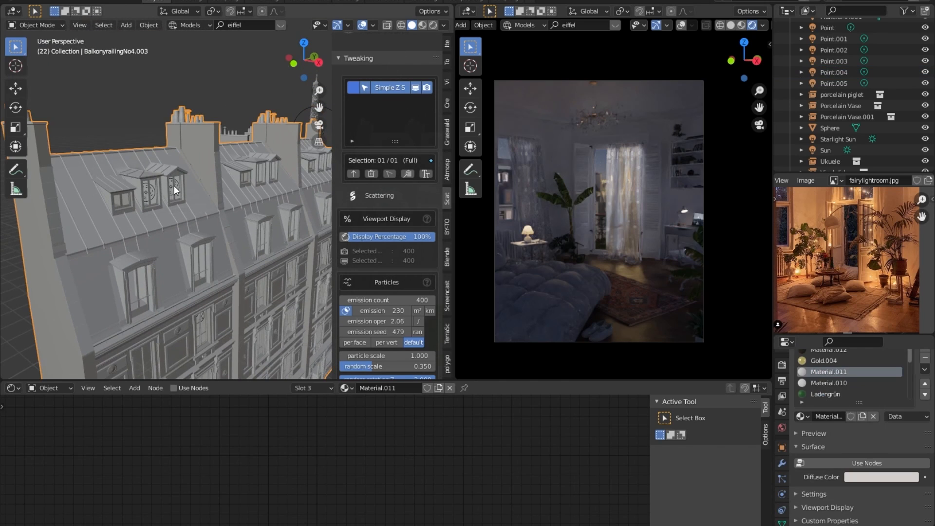
left_click(168, 187)
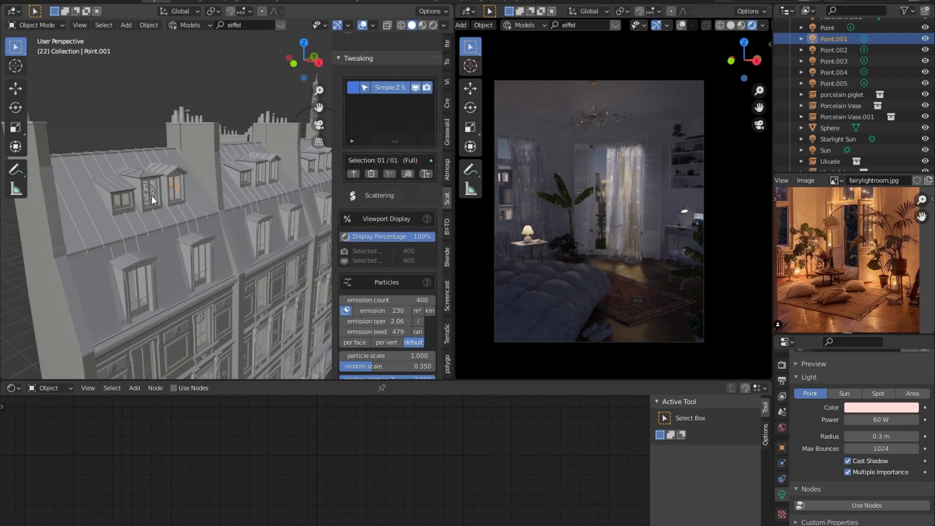
left_click(148, 195)
left_click(147, 194)
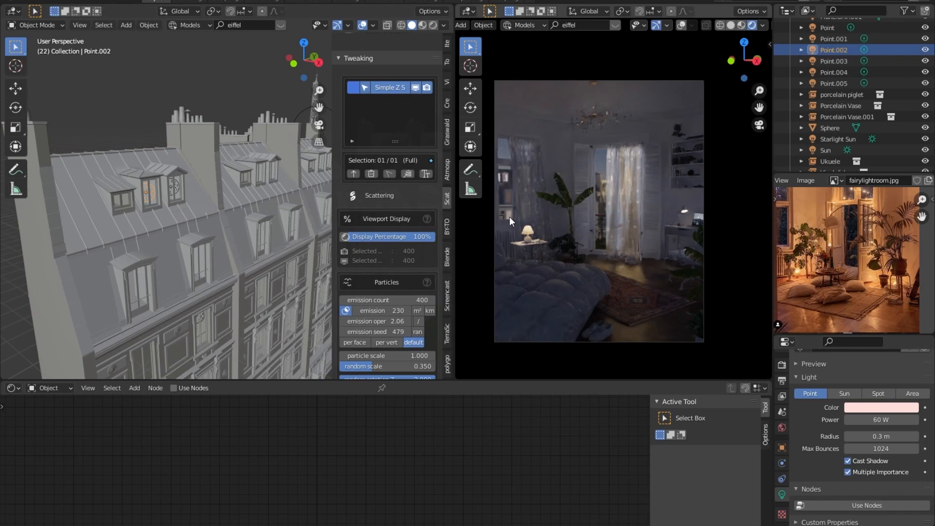
Step: Select the point light Point.003 in the facade window below the roof and inspect its power
left_click(203, 317)
left_click(204, 317)
left_click_drag(870, 419, 872, 415)
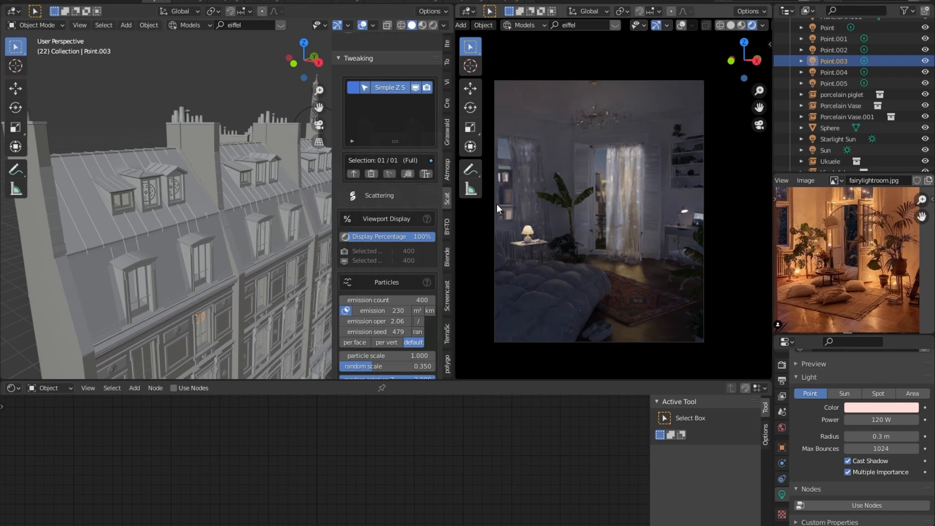
Step: Select the Light Ampoule inside the bedside table lamp and inspect its power, radius and Blackbody node setup
middle_click_drag(278, 326, 199, 225, "shift")
scroll(200, 226, "up", 5)
middle_click_drag(256, 234, 178, 253, "shift")
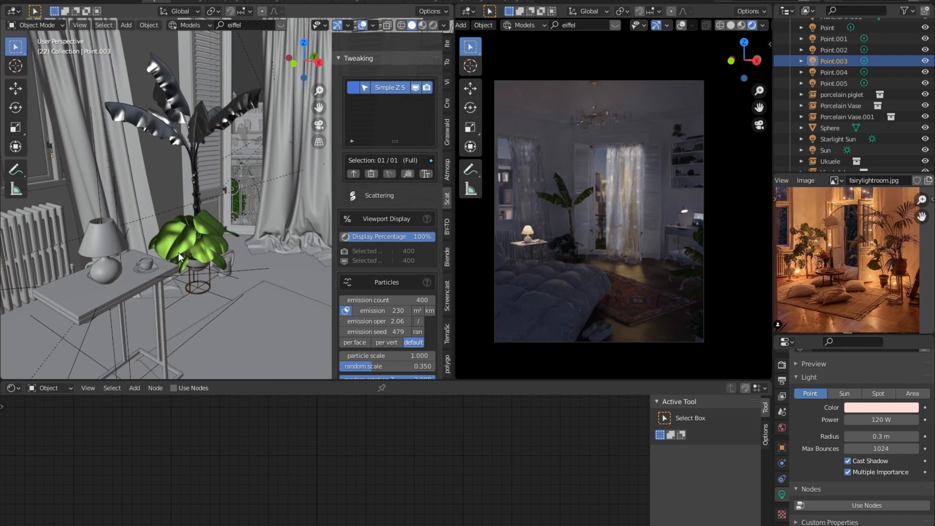
left_click(103, 247)
middle_click_drag(108, 257, 161, 308, "shift")
scroll(111, 273, "down", 3)
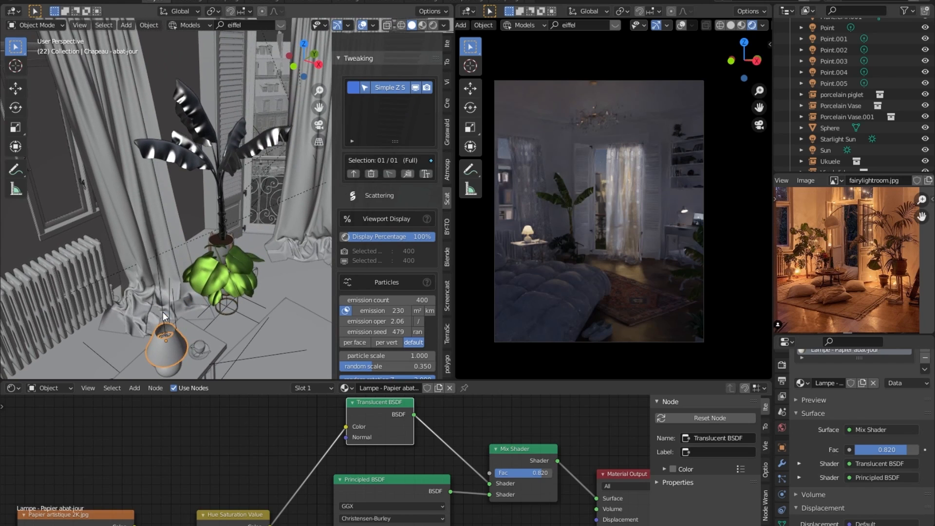
left_click(166, 334)
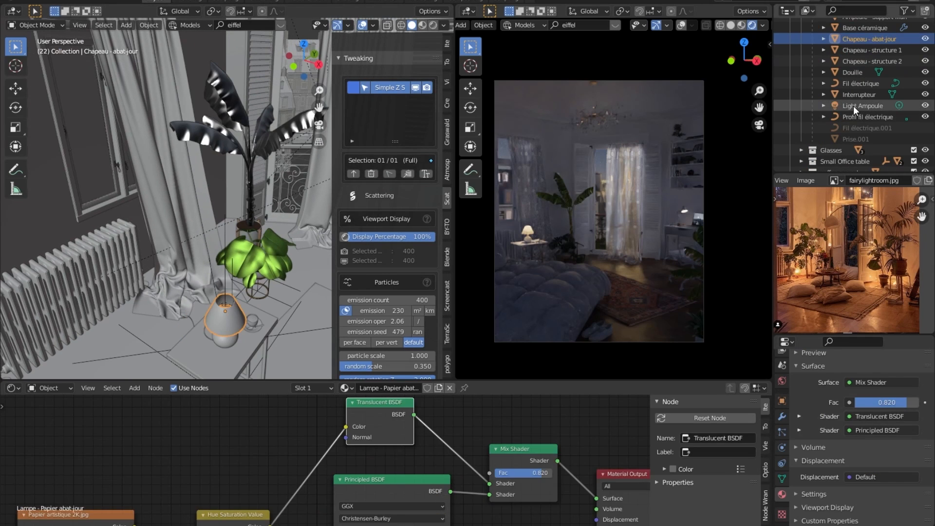
left_click(854, 107)
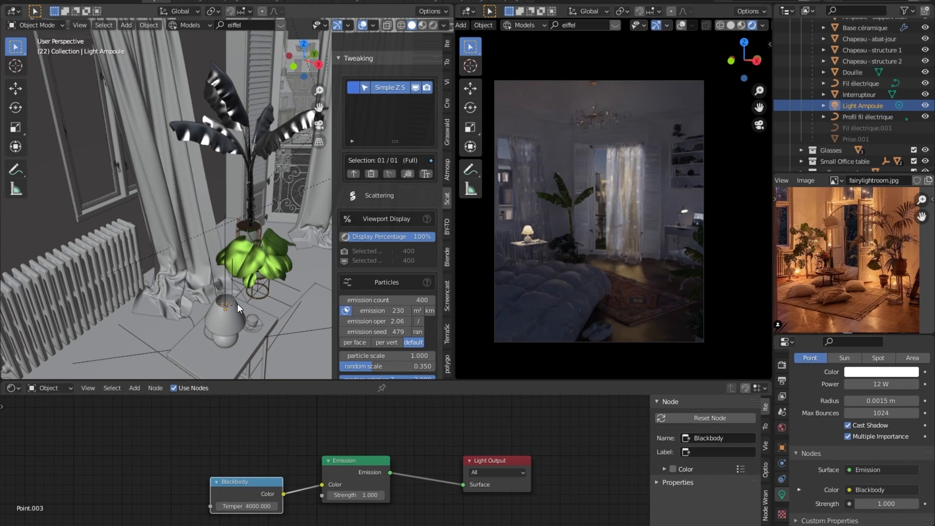
Step: Select the laptop screen and the small lamp on the desk in turn and inspect their material nodes
middle_click_drag(279, 278, 251, 268, "shift")
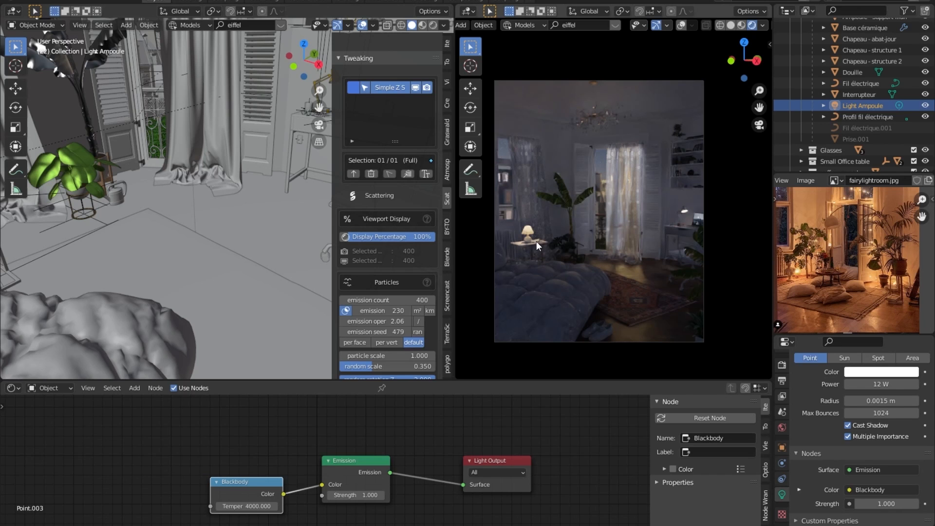
middle_click_drag(64, 204, 139, 226, "shift")
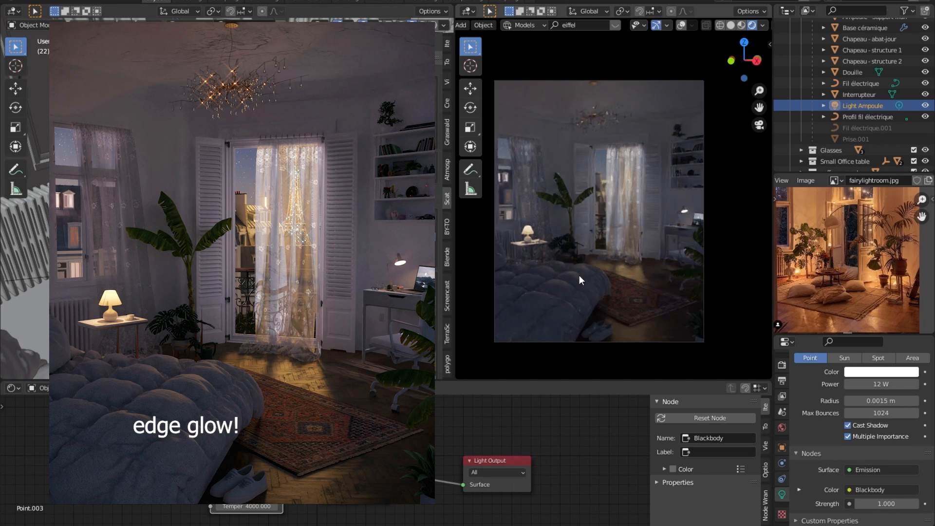
middle_click_drag(273, 200, 218, 211)
scroll(199, 209, "up", 5)
scroll(200, 209, "down", 5)
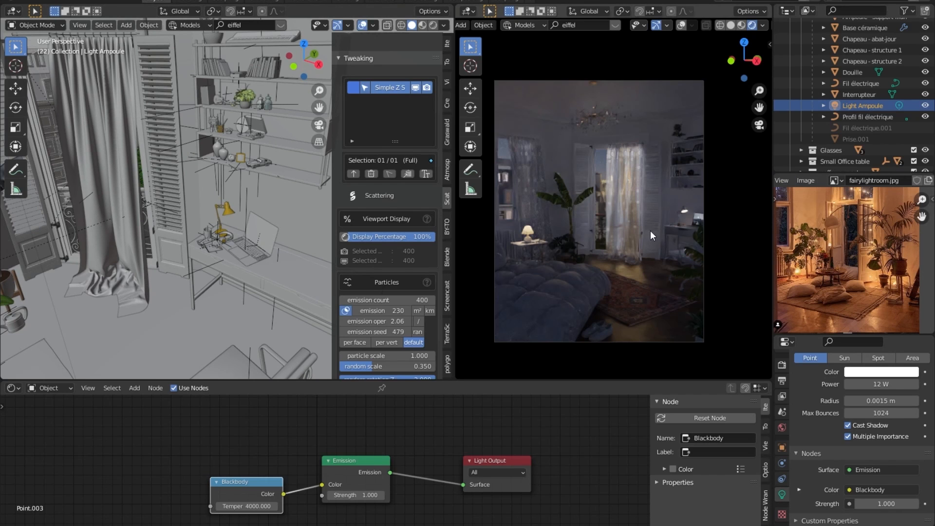
left_click(258, 232)
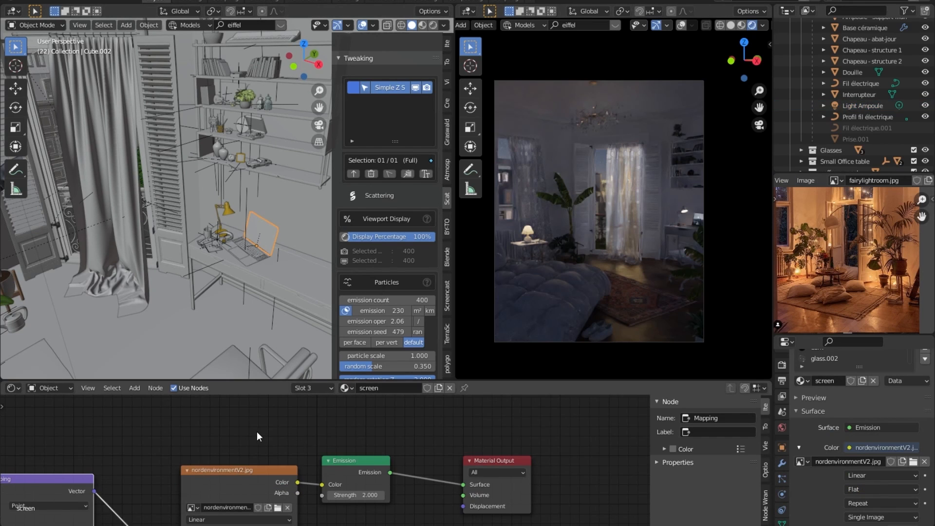
key("Home")
left_click_drag(395, 427, 371, 425)
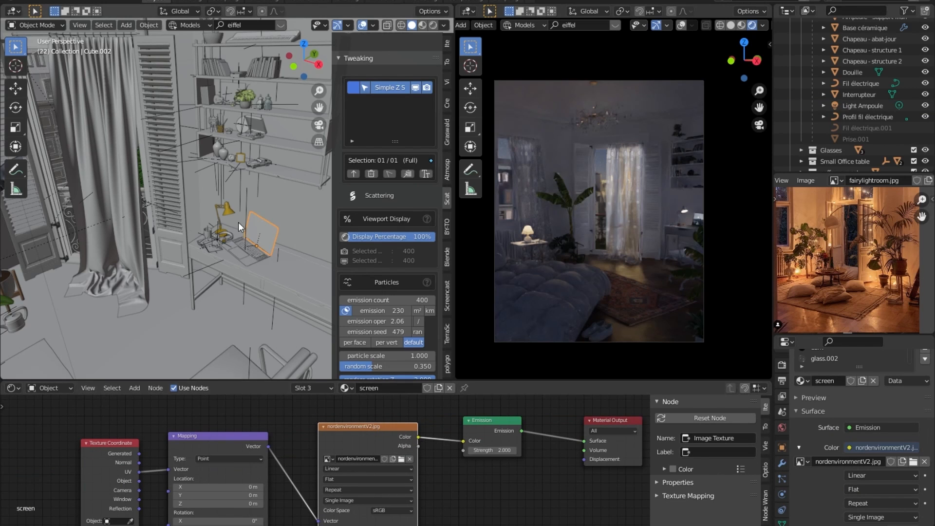
left_click(226, 207)
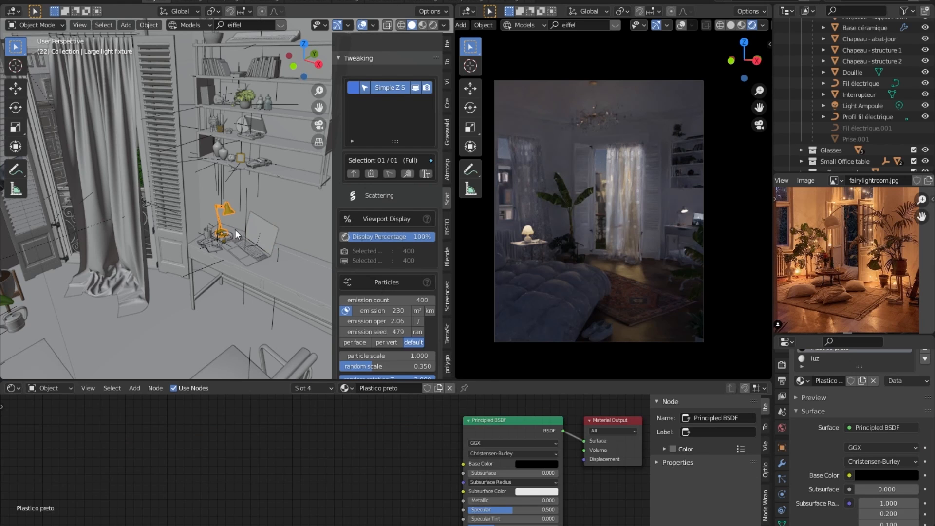
Step: Select the metal branches of the ceiling chandelier and inspect their material
scroll(242, 93, "down", 6)
scroll(235, 180, "up", 6)
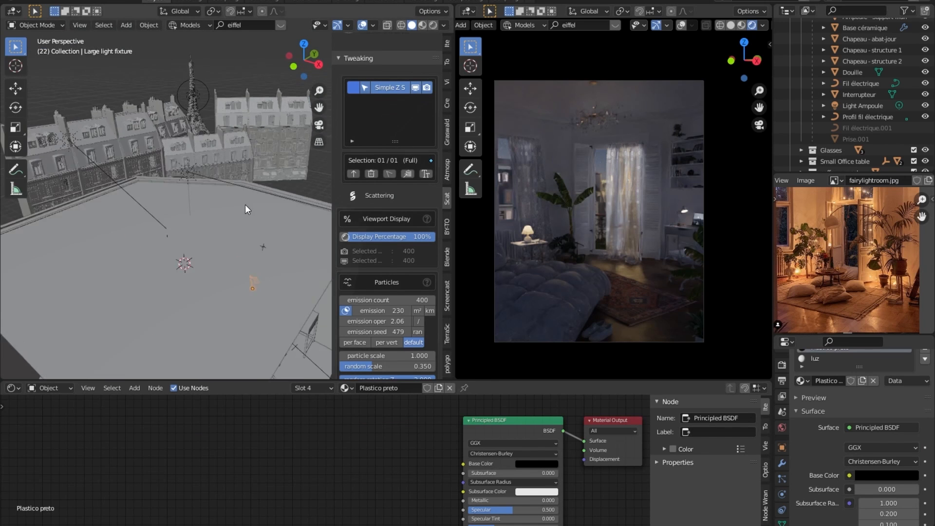
scroll(210, 132, "up", 4)
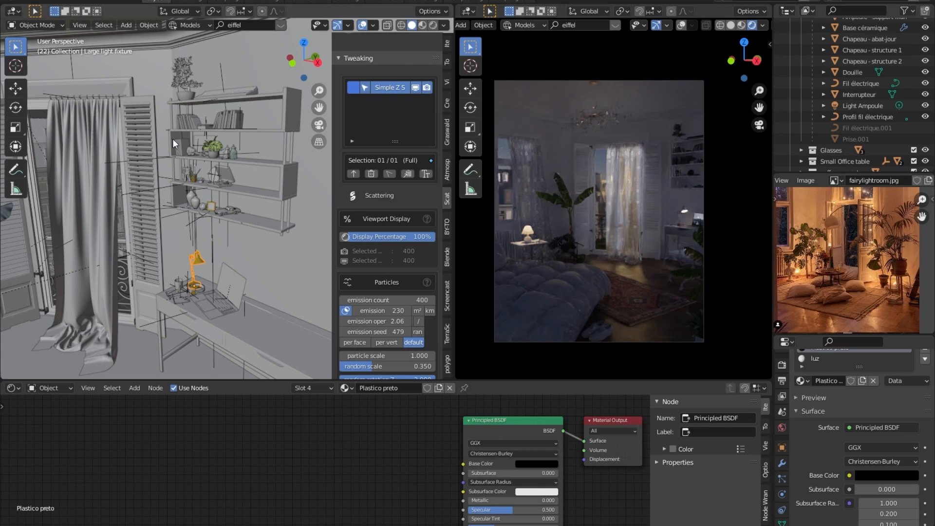
middle_click_drag(171, 130, 195, 168, "shift")
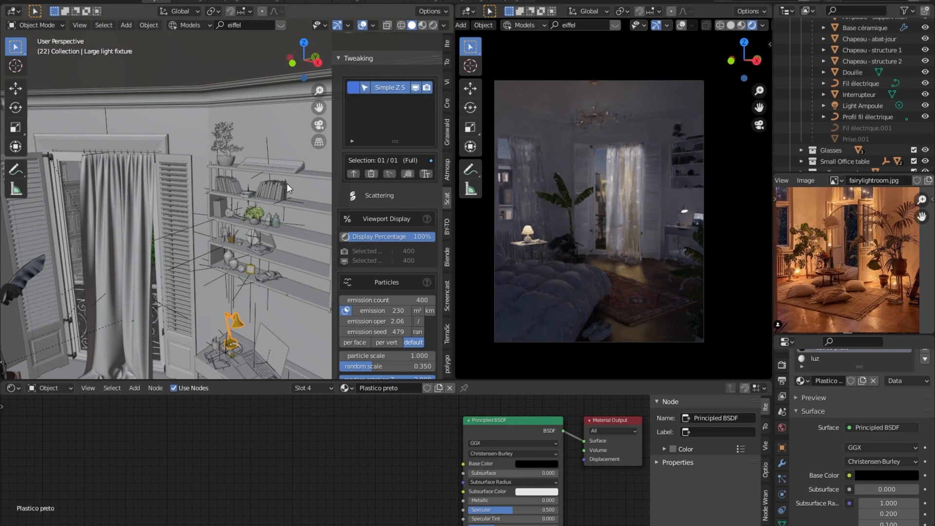
middle_click_drag(242, 185, 261, 186, "shift")
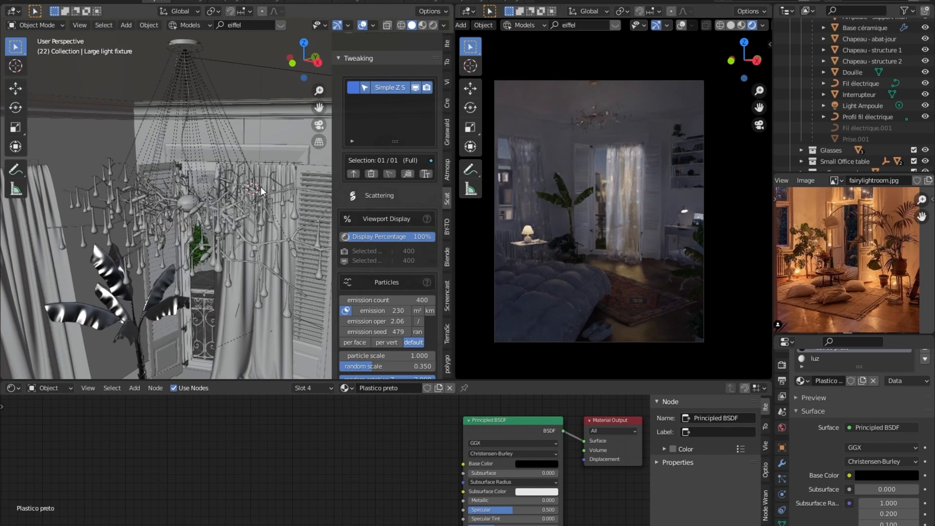
left_click(203, 200)
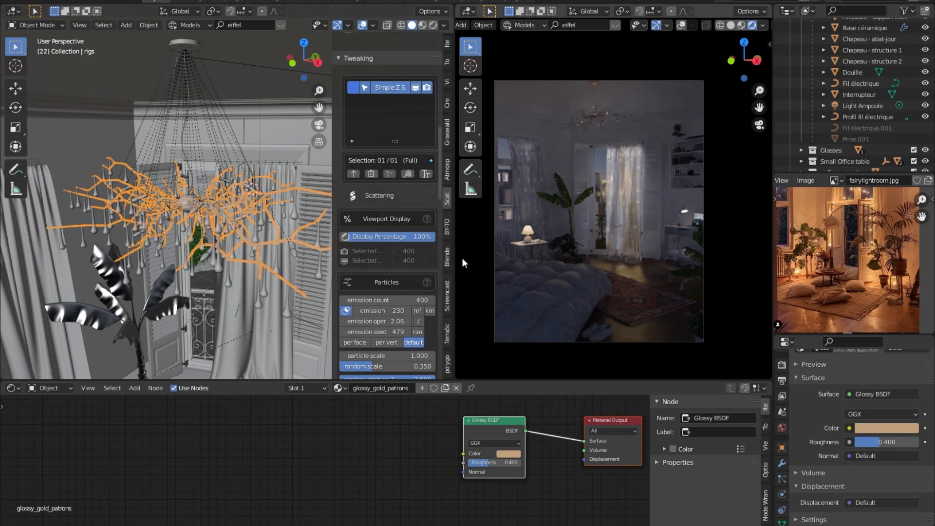
Step: Check the chandelier's asset details in BlenderKit and locate its collection in the scene hierarchy
left_click(449, 255)
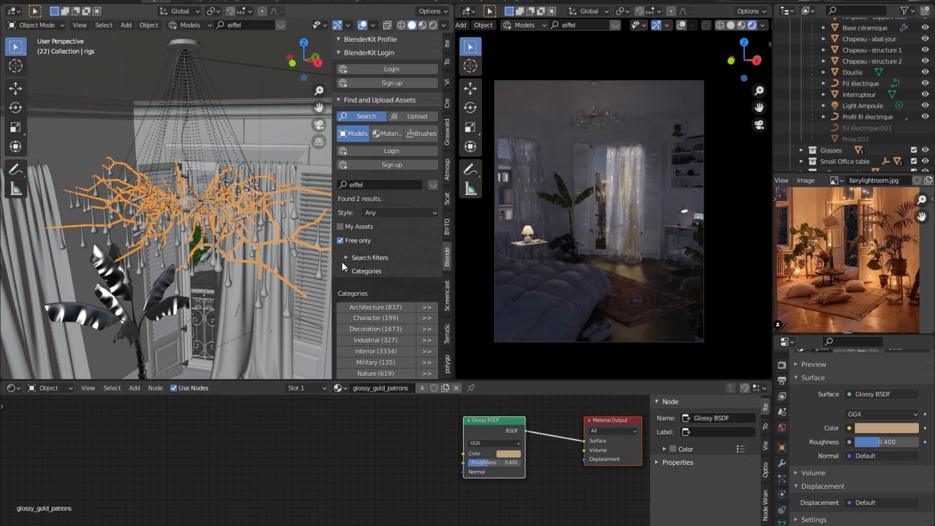
scroll(341, 261, "down", 10)
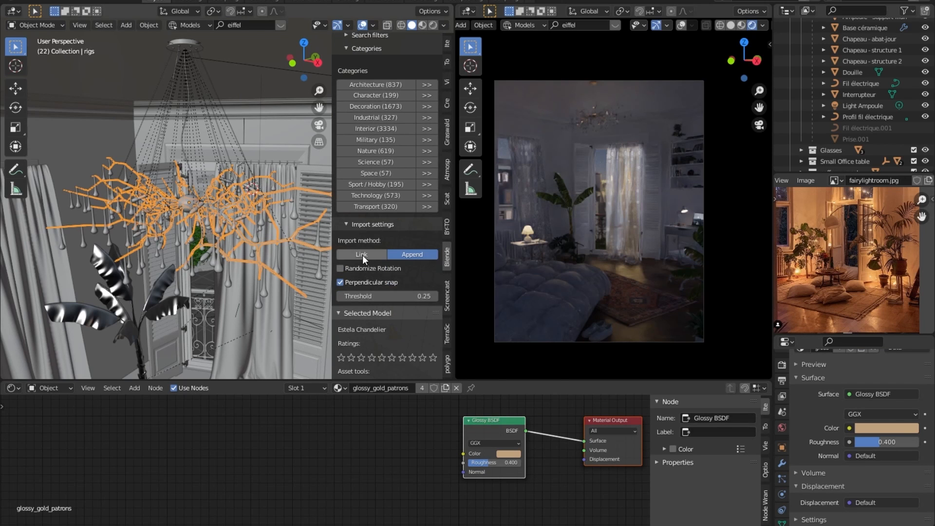
scroll(852, 111, "up", 2)
scroll(848, 106, "up", 4)
scroll(807, 108, "up", 5)
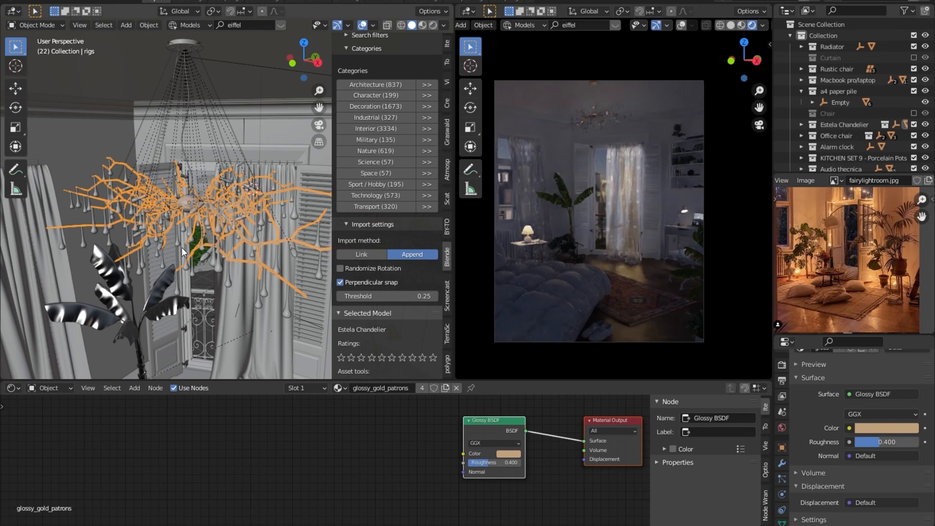
Step: Select the chandelier's hanging glass drops and one of its small bulbs and inspect their glass and emission materials
left_click(258, 298)
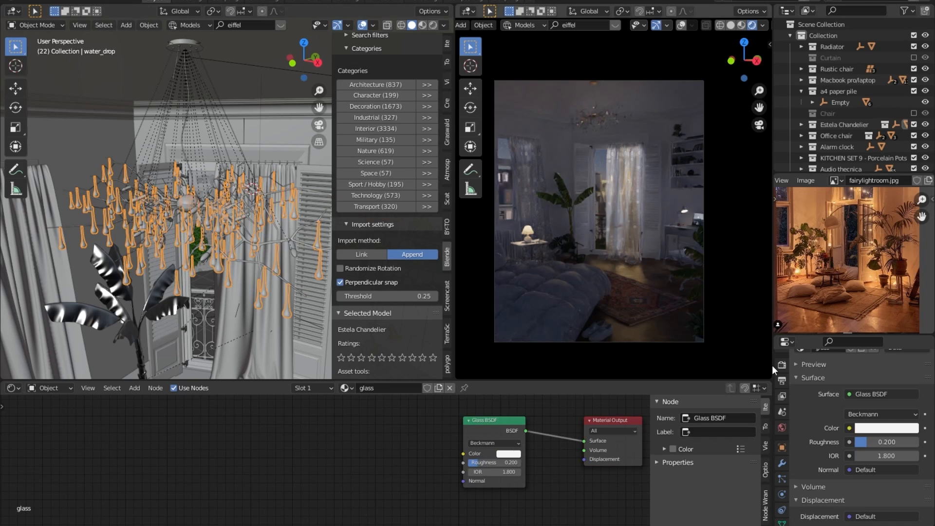
scroll(783, 492, "down", 3)
scroll(809, 445, "up", 4)
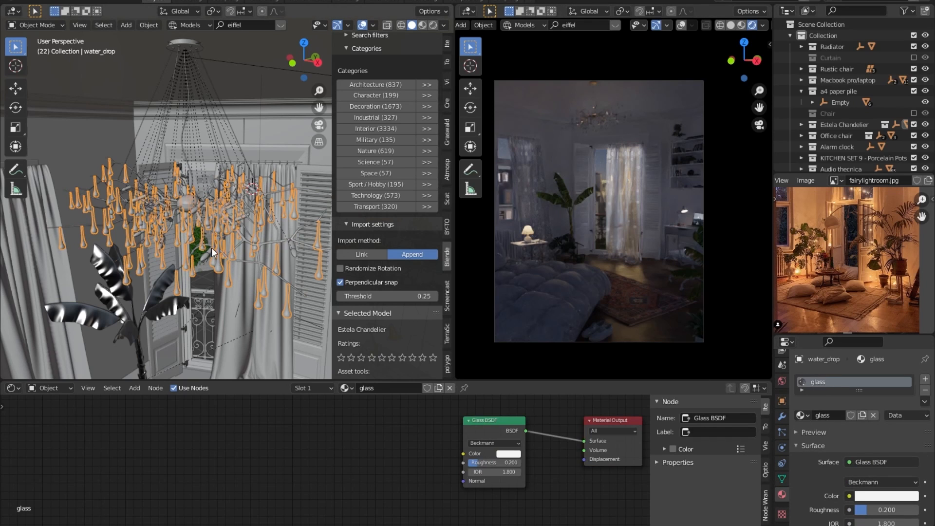
left_click(137, 236)
scroll(810, 481, "down", 2)
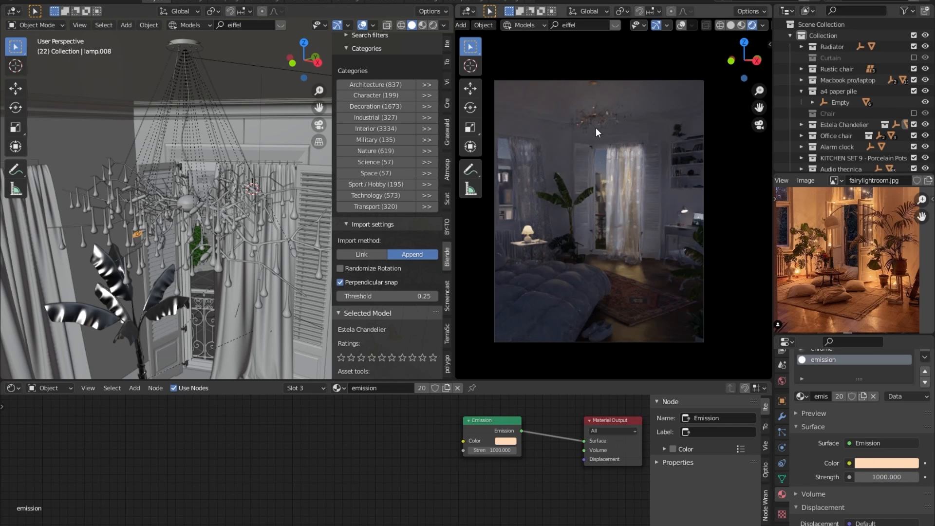
Step: Open the compositing node setup, reposition the Glare node beside the Viewer node and review its glare type options
left_click(464, 1)
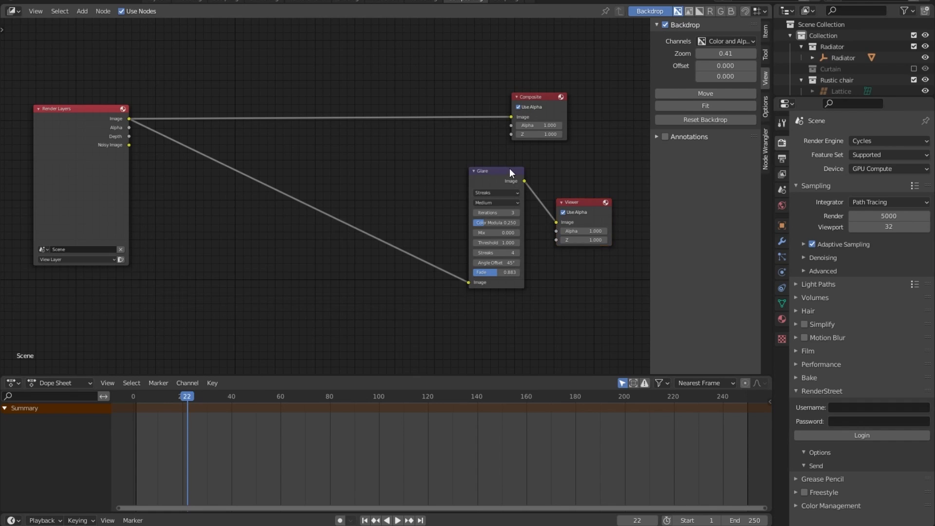
left_click_drag(496, 179, 458, 200)
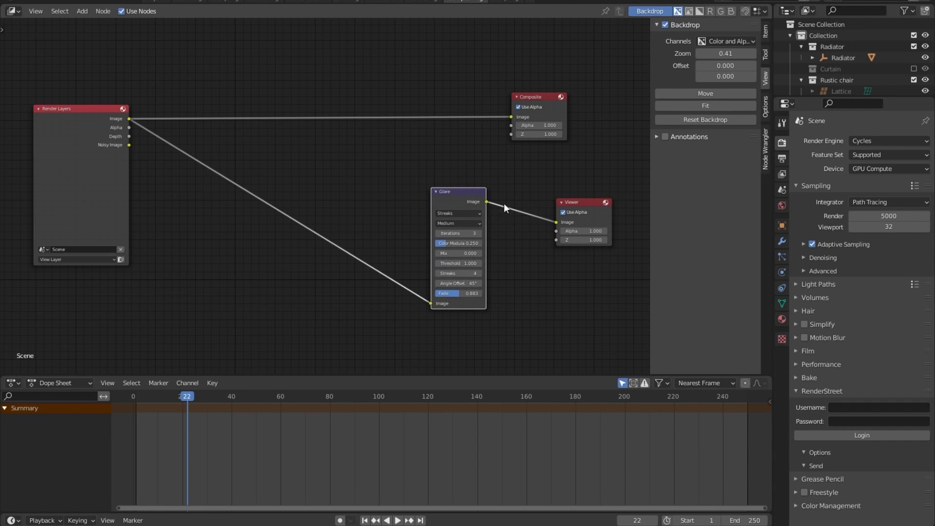
scroll(529, 255, "up", 5)
middle_click_drag(388, 207, 278, 186)
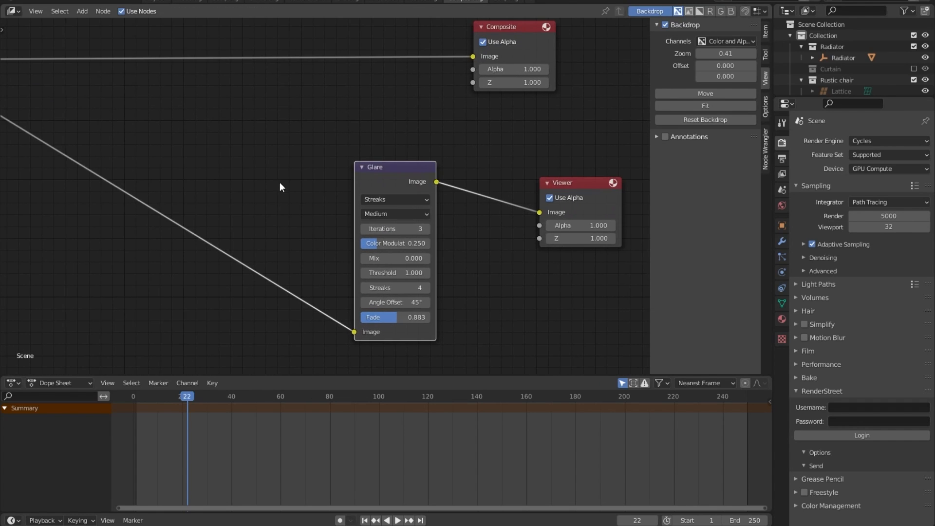
left_click_drag(387, 171, 410, 159)
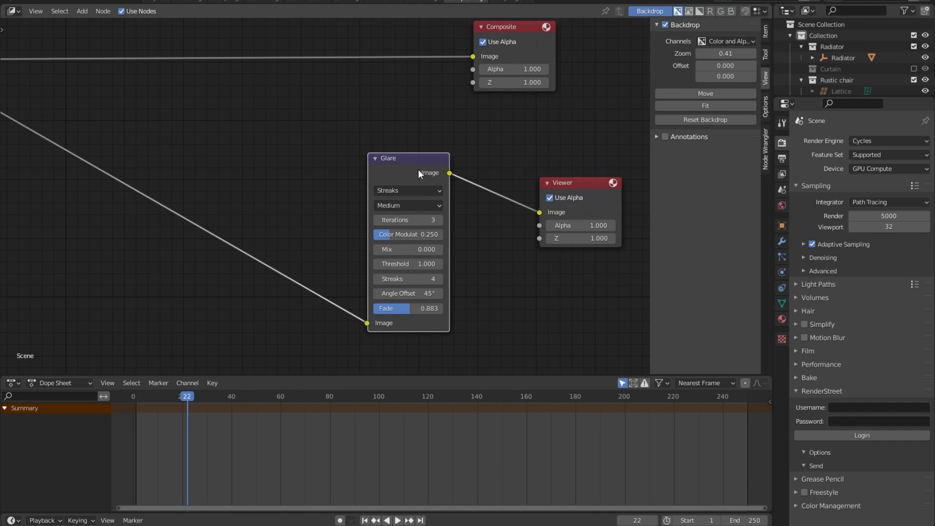
left_click(417, 189)
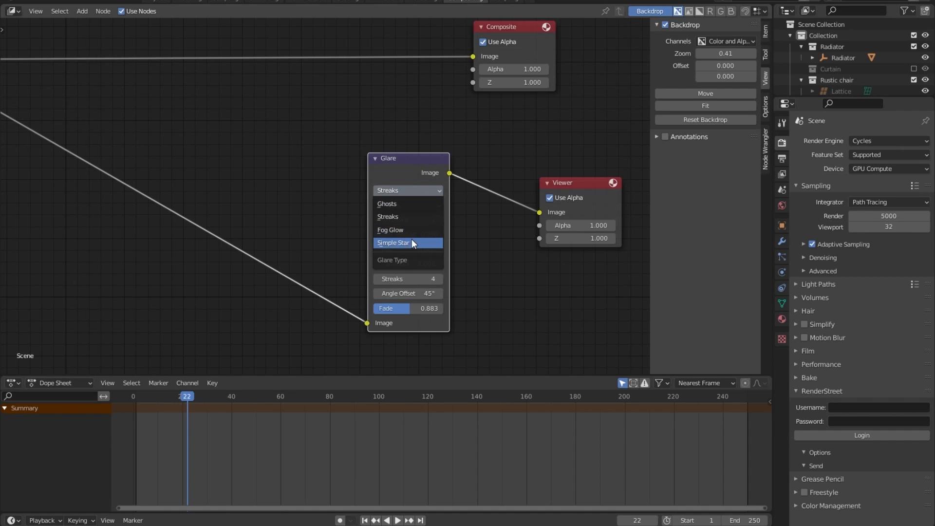
left_click(503, 250)
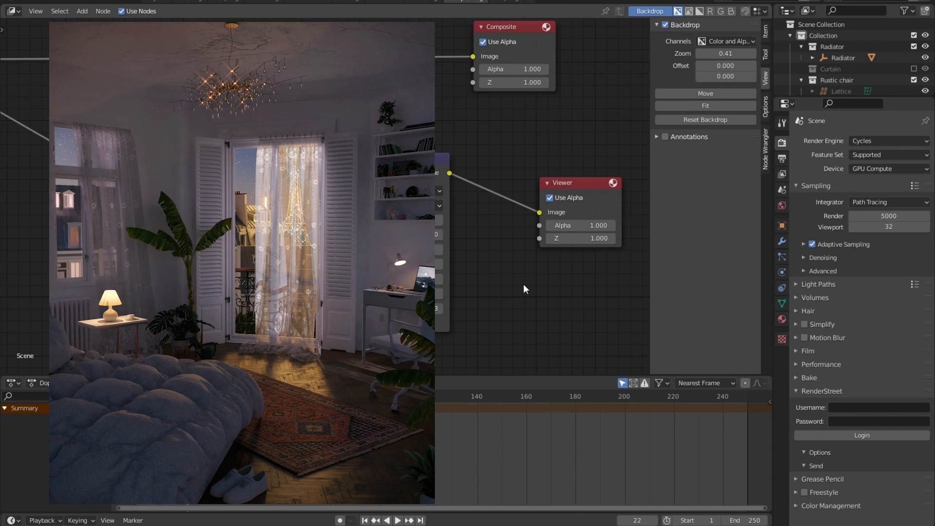
Step: Return to the 3D layout workspace and look through the property categories
left_click(155, 1)
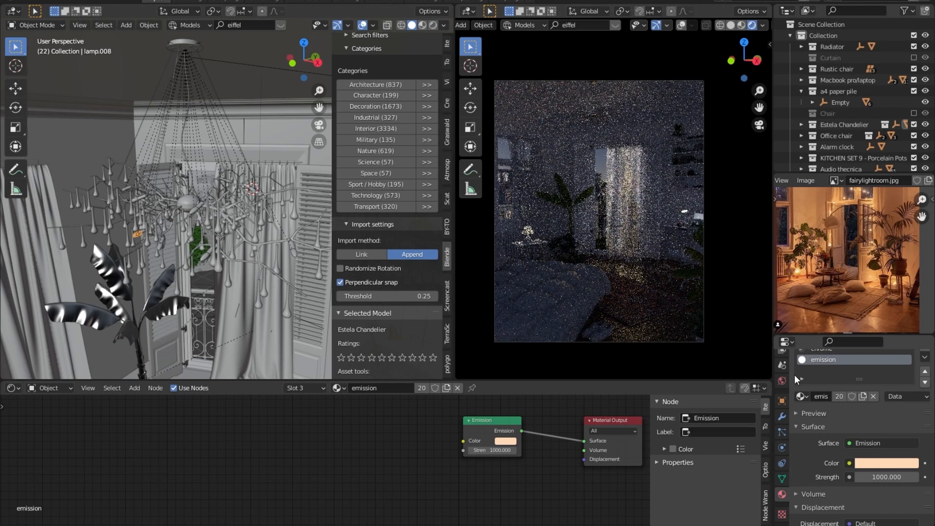
scroll(784, 370, "up", 4)
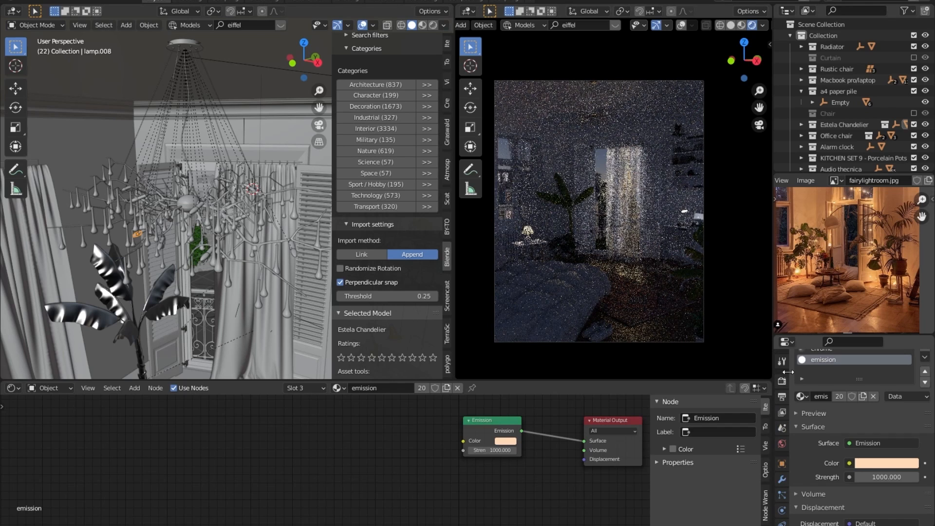